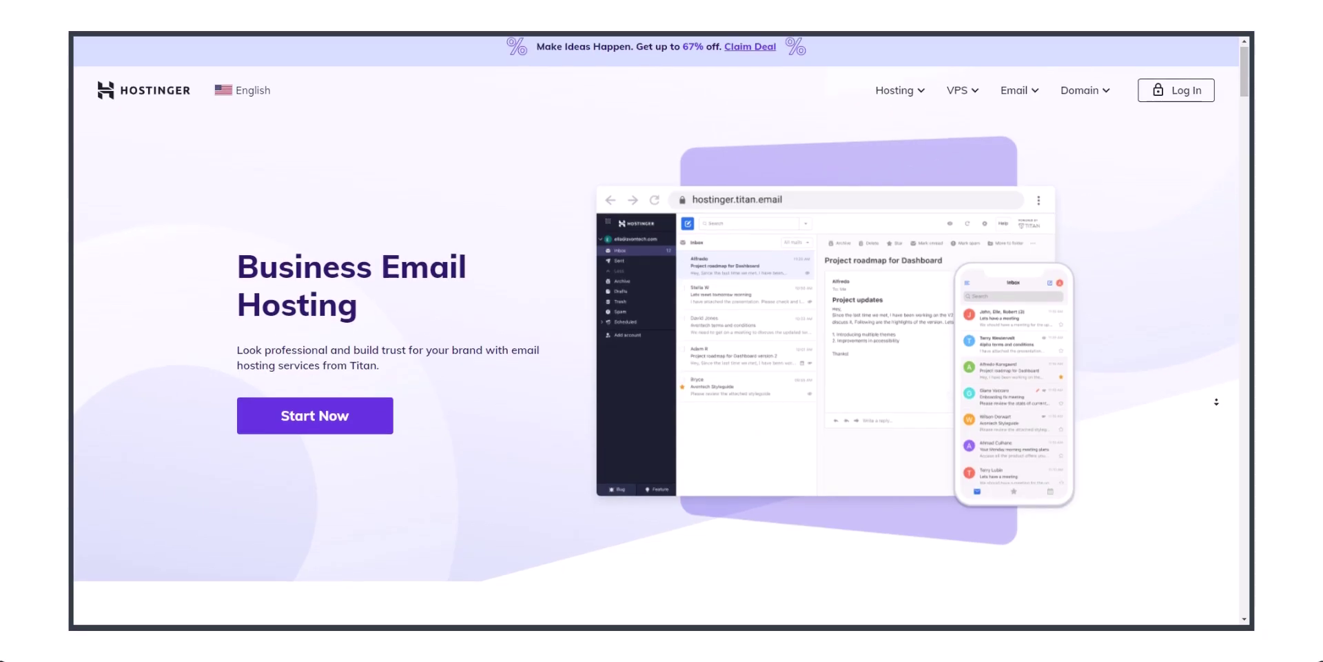
# Scroll through Hostinger's Business Email pricing and GoDaddy's Microsoft 365 plans ($1.99 Essentials/Individual, $3.99 Team)
pyautogui.scroll(-5, 1217, 411)
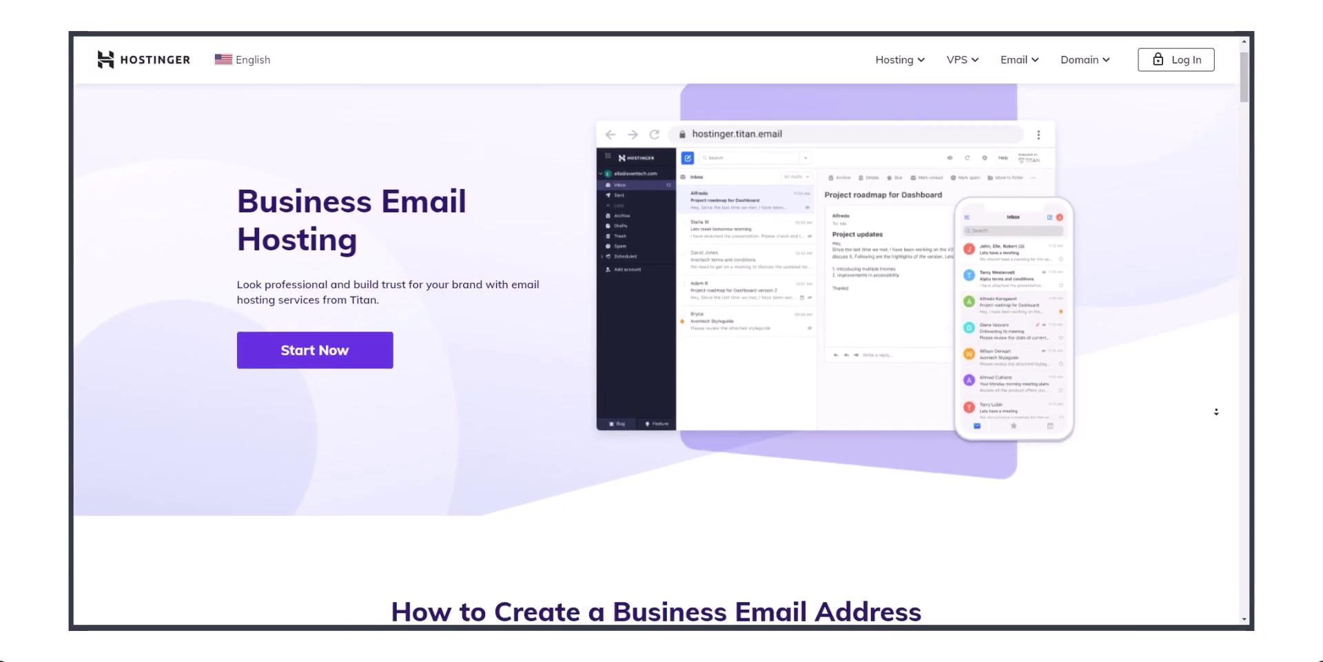
pyautogui.scroll(-5, 1216, 412)
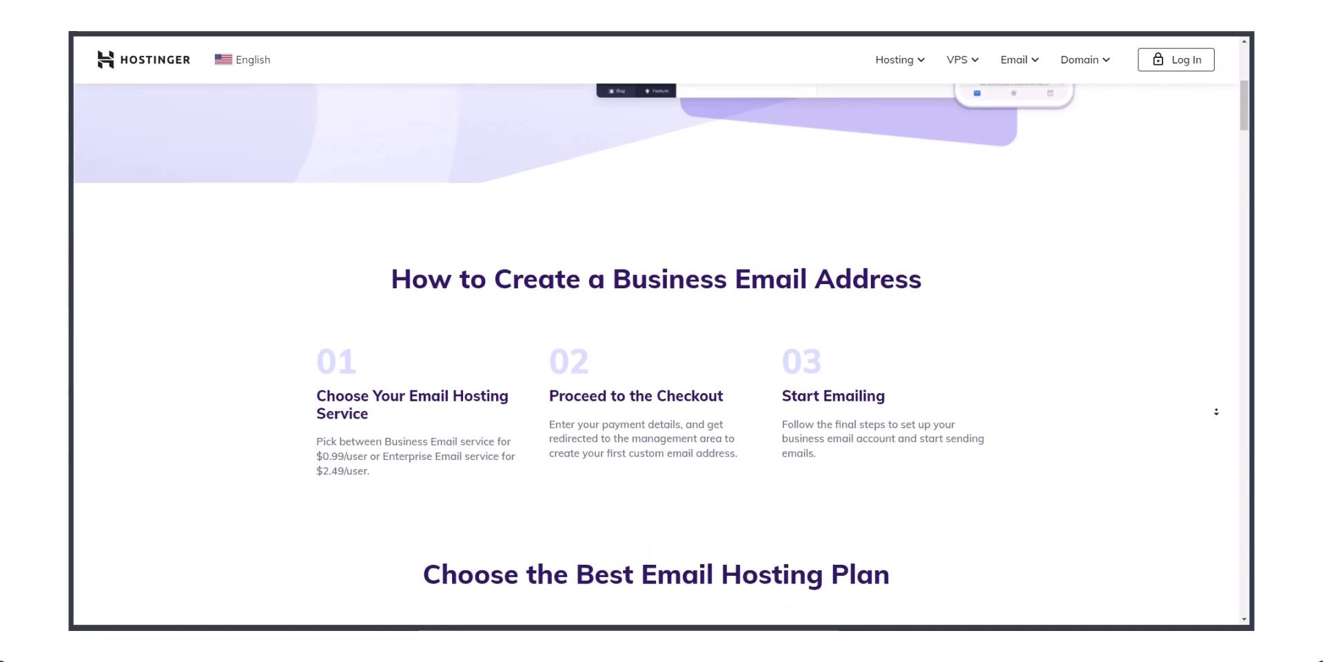
pyautogui.scroll(-3, 1216, 411)
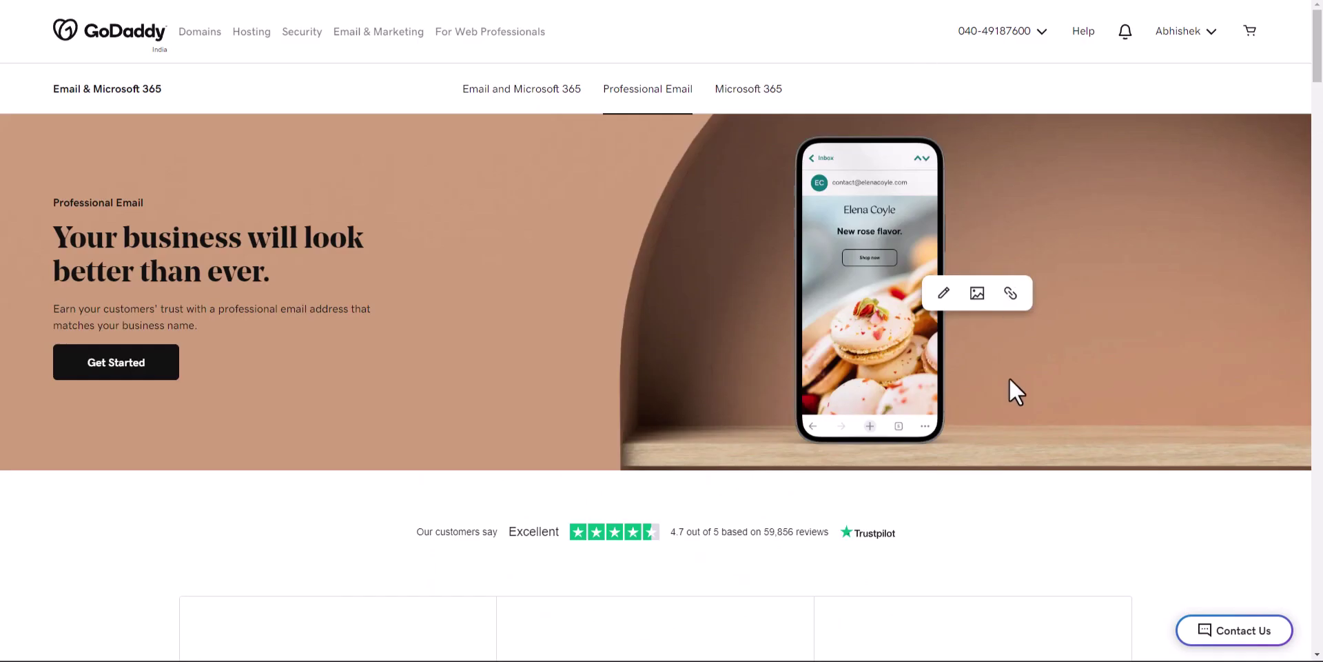
pyautogui.scroll(-8, 1009, 379)
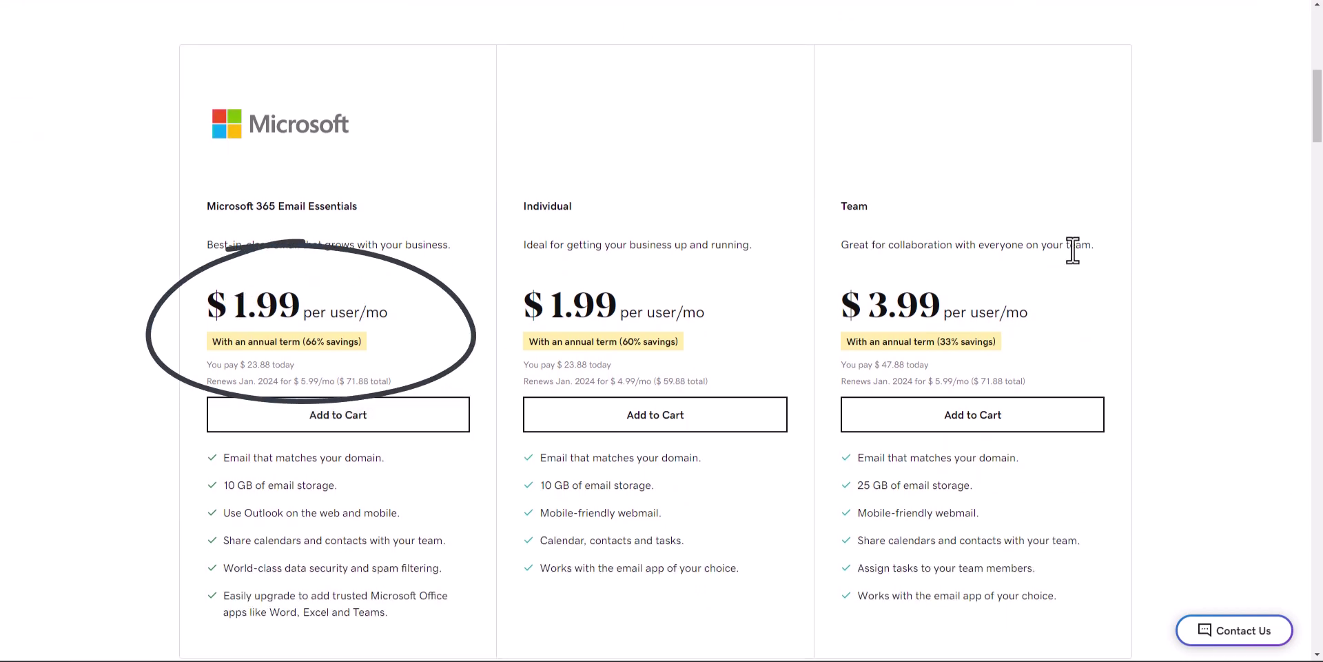
pyautogui.scroll(1, 1318, 118)
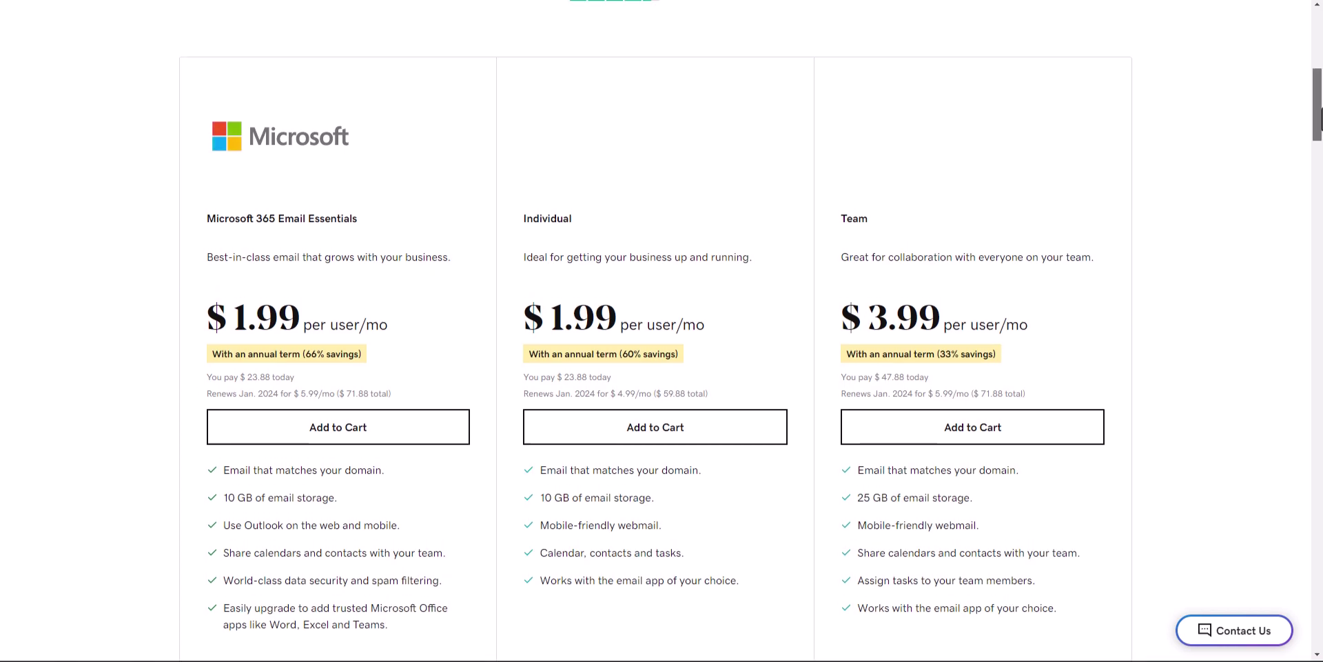
pyautogui.scroll(5, 1318, 117)
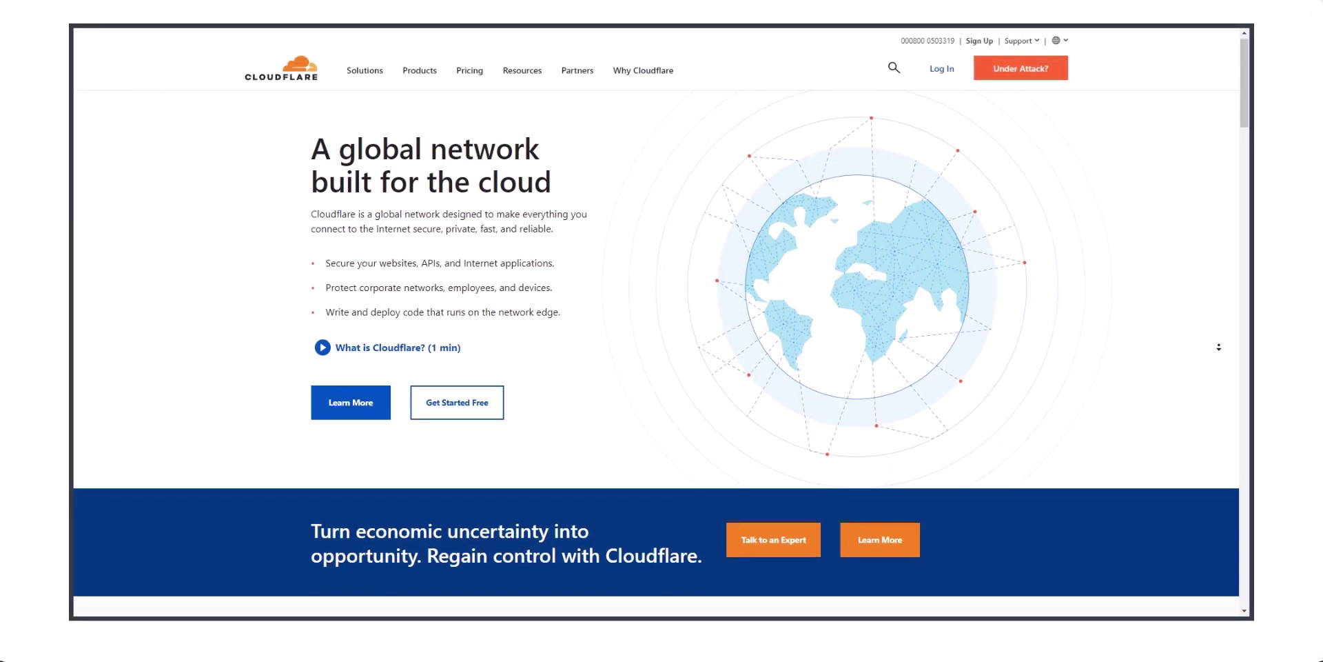
pyautogui.scroll(-3, 1219, 347)
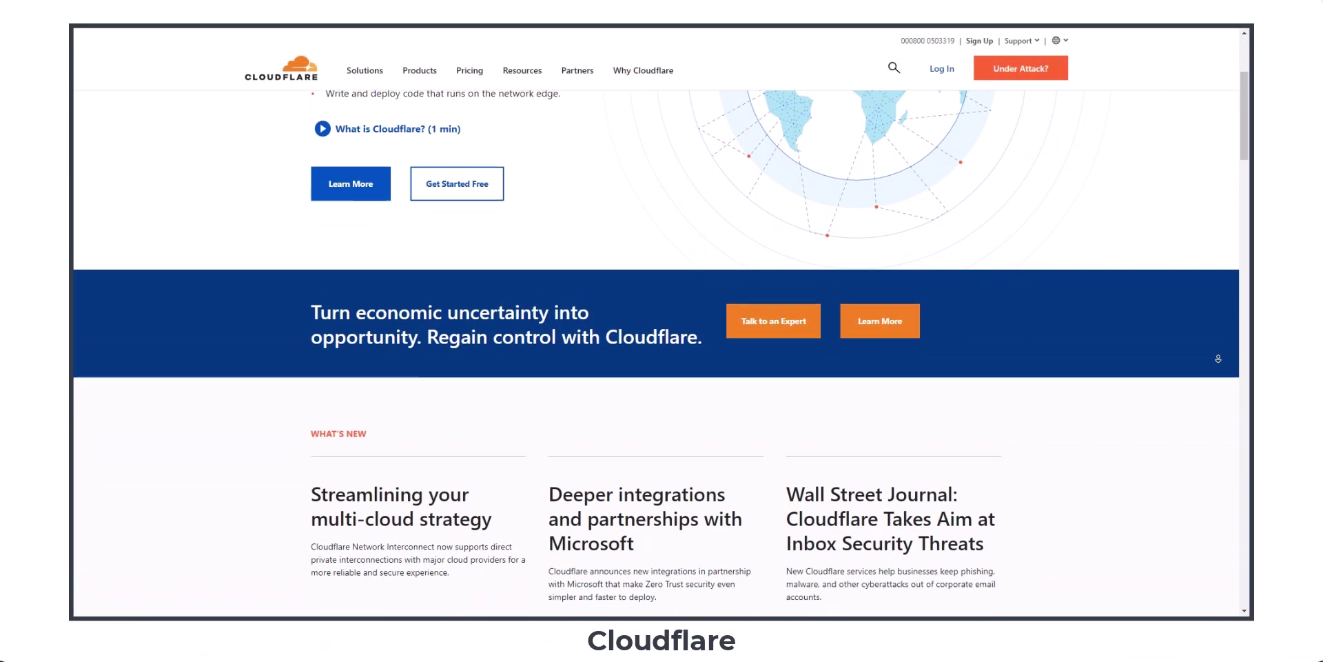
pyautogui.scroll(-3, 1219, 358)
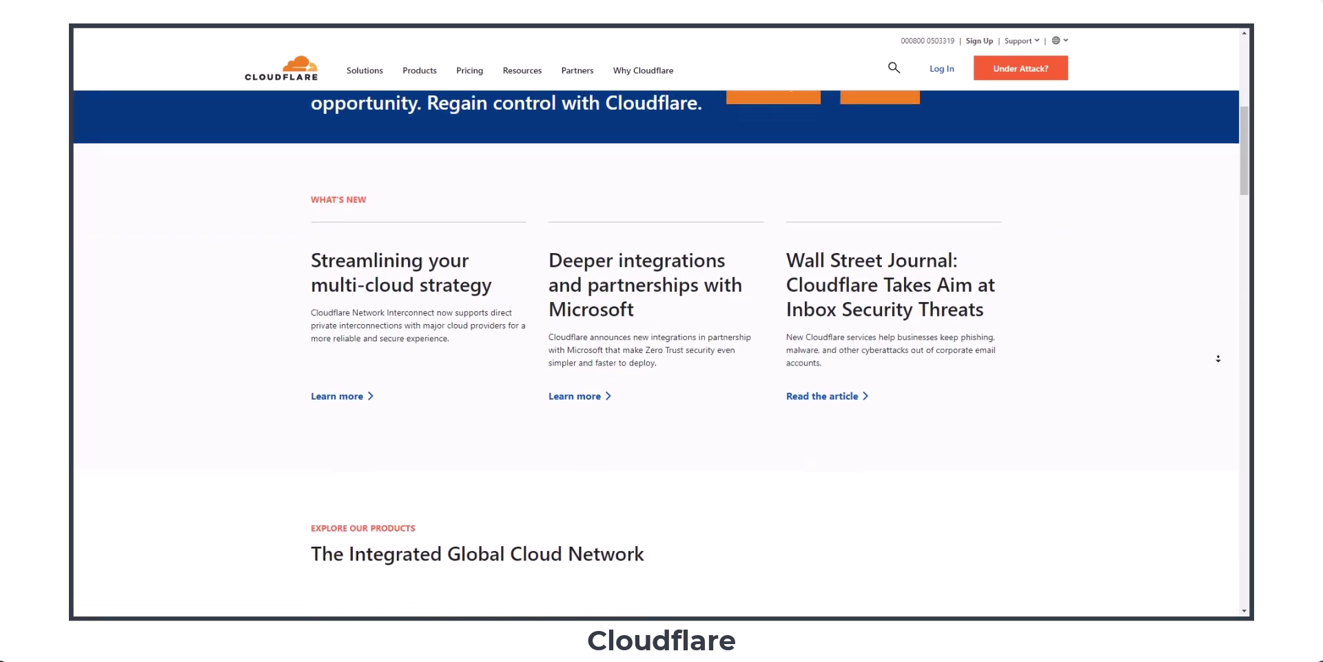
pyautogui.scroll(-3, 1219, 358)
pyautogui.scroll(-3, 1218, 358)
pyautogui.scroll(-3, 1218, 359)
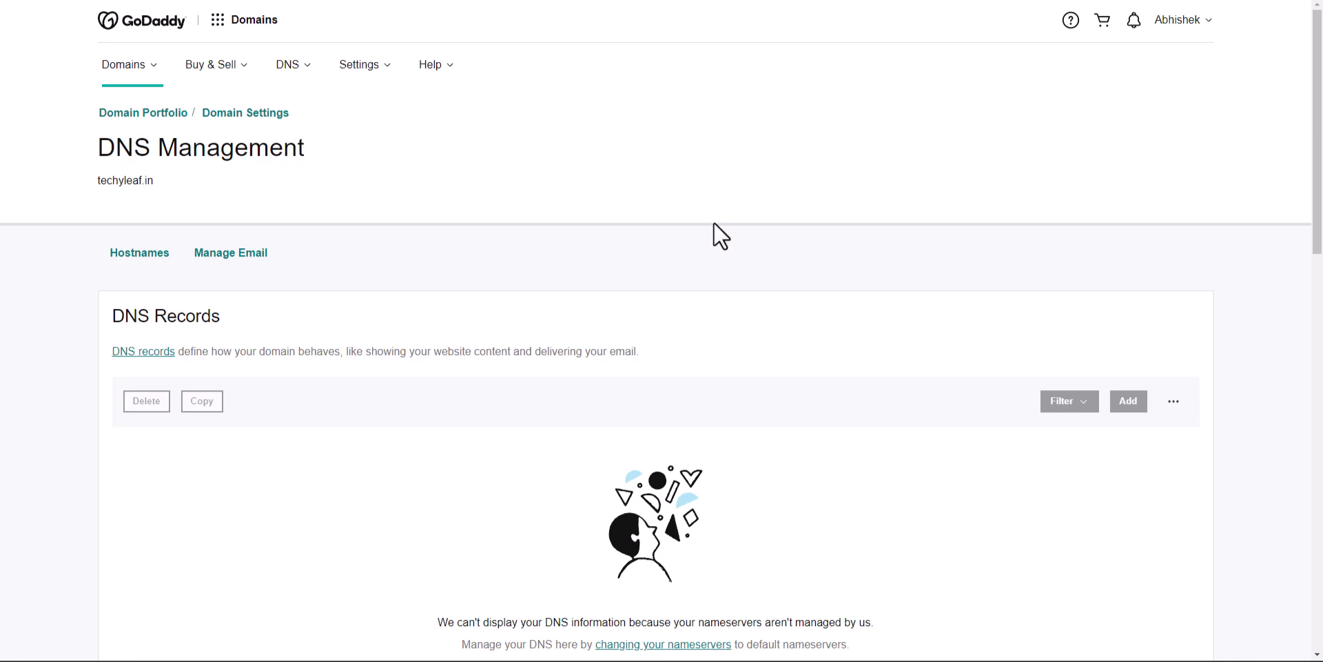
pyautogui.scroll(-7, 714, 223)
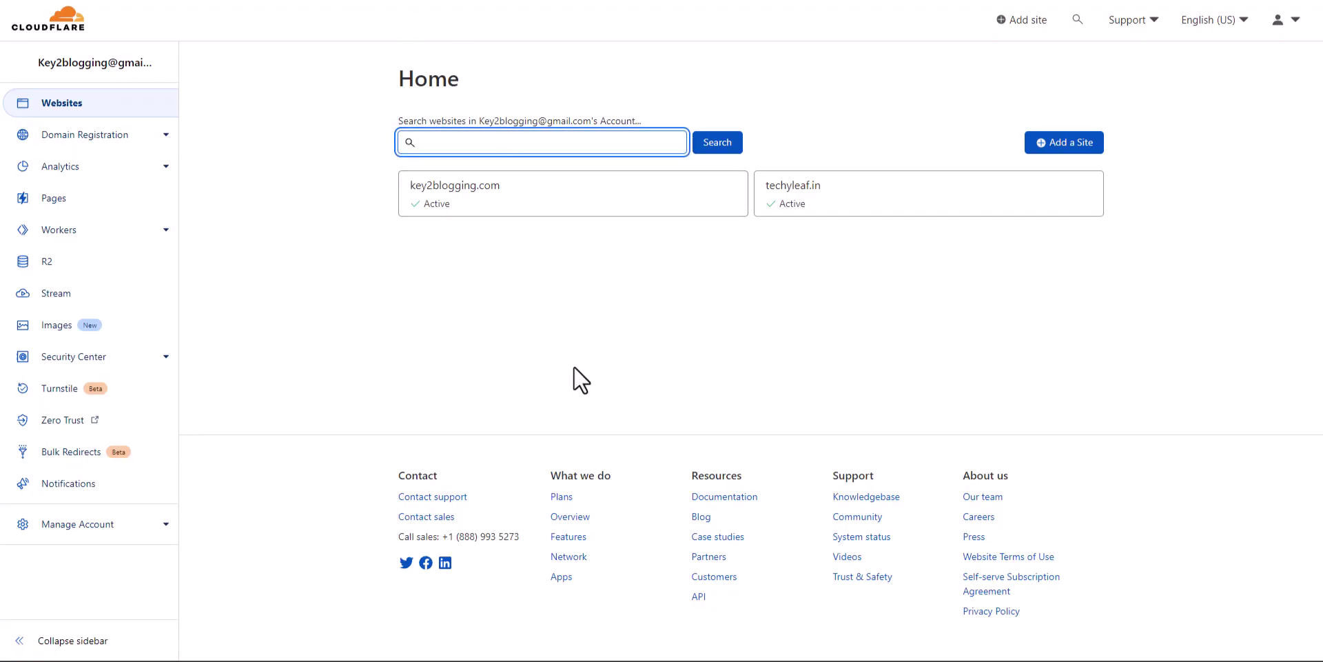
# Open the techyleaf.in site and go to Email > Email Routing
pyautogui.click(814, 195)
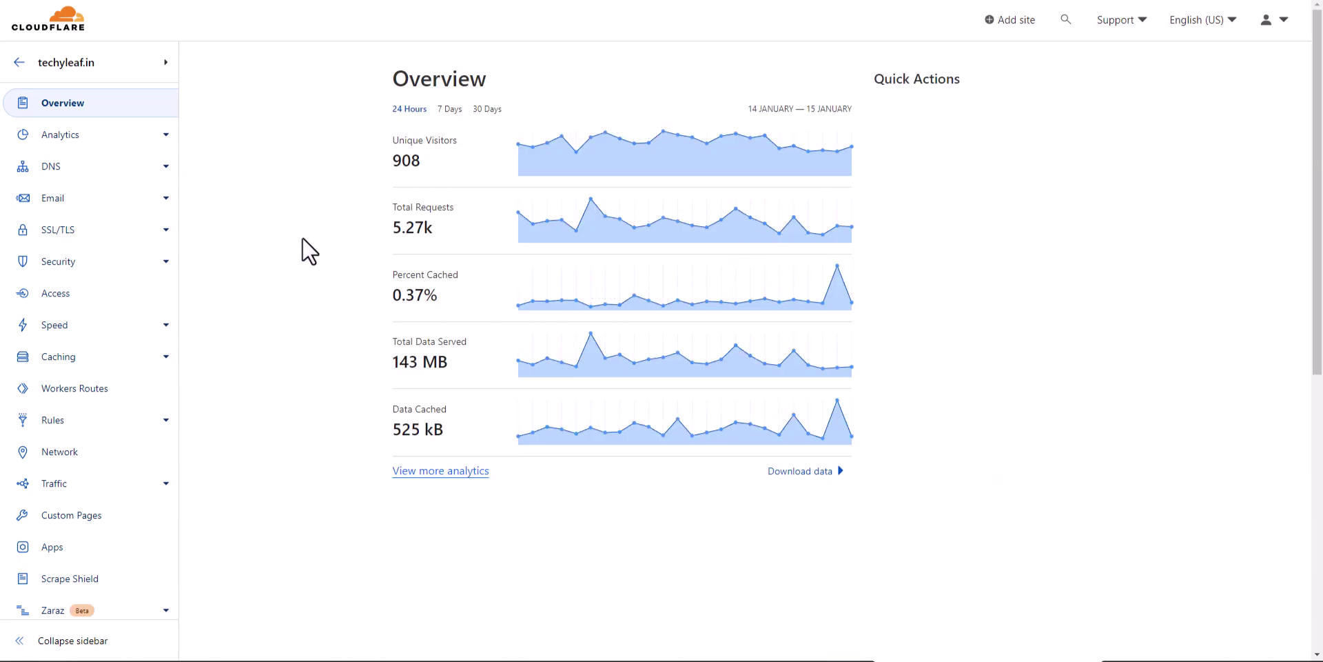
pyautogui.click(156, 203)
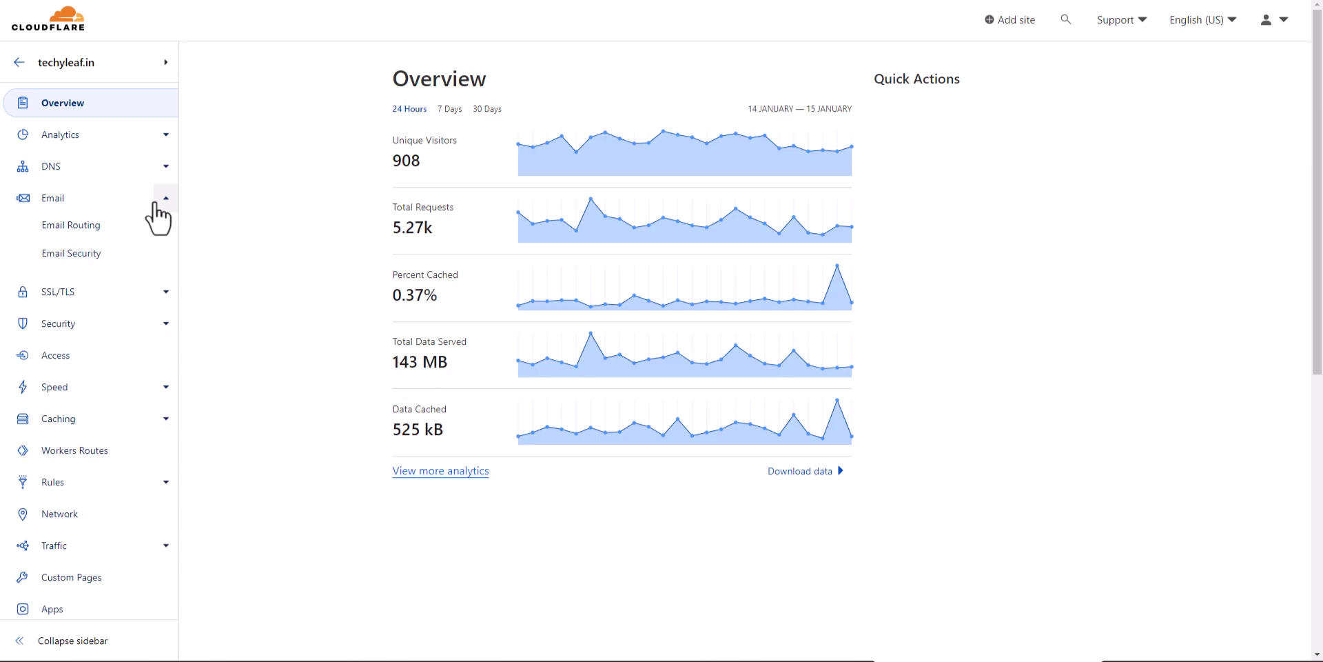
pyautogui.click(78, 237)
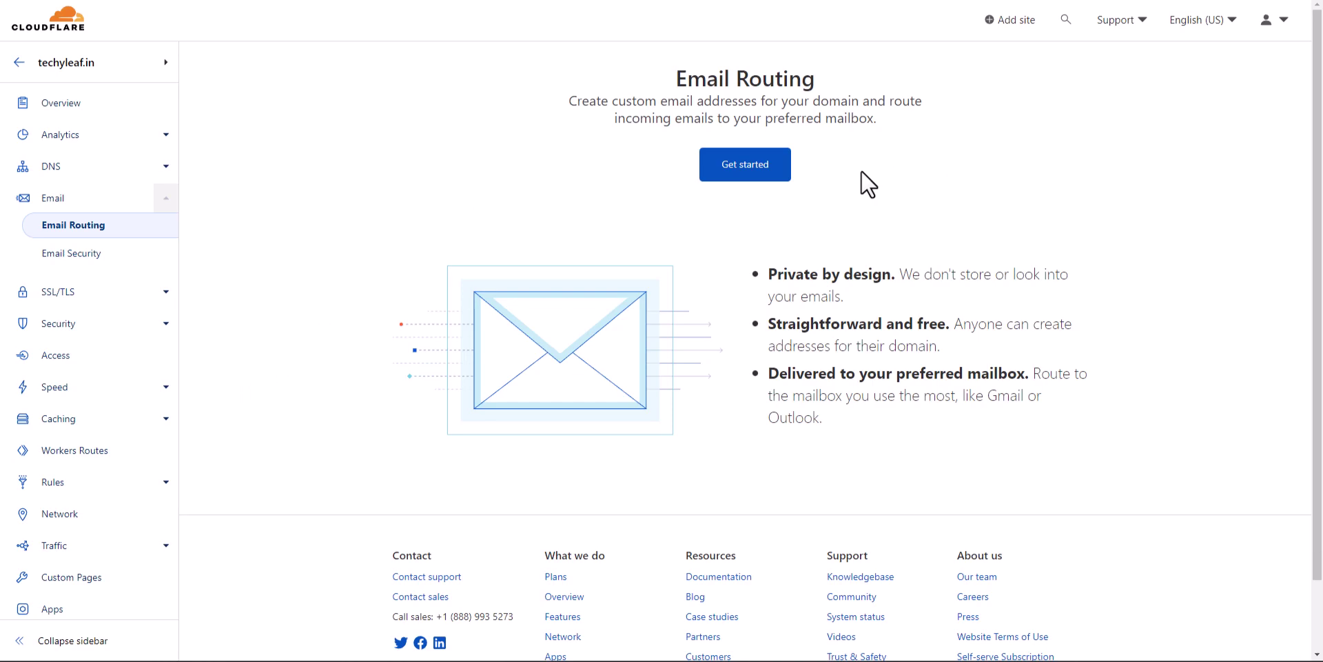
pyautogui.click(740, 165)
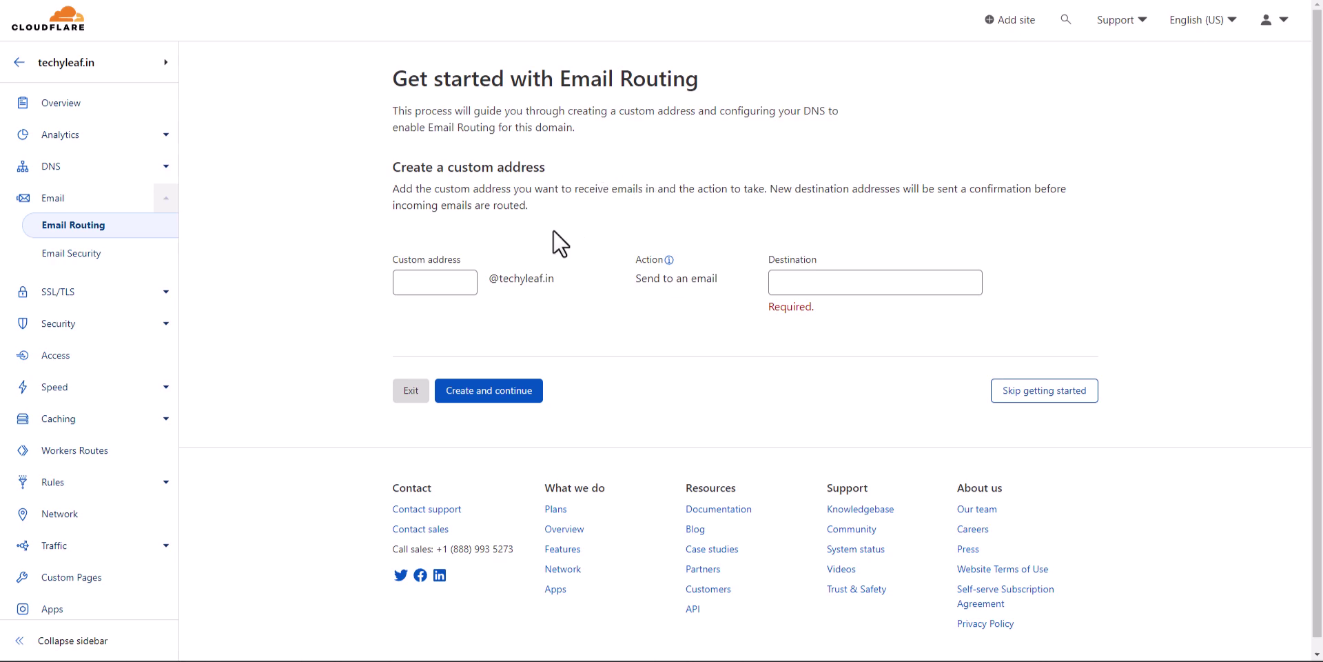
pyautogui.click(431, 282)
pyautogui.click(645, 344)
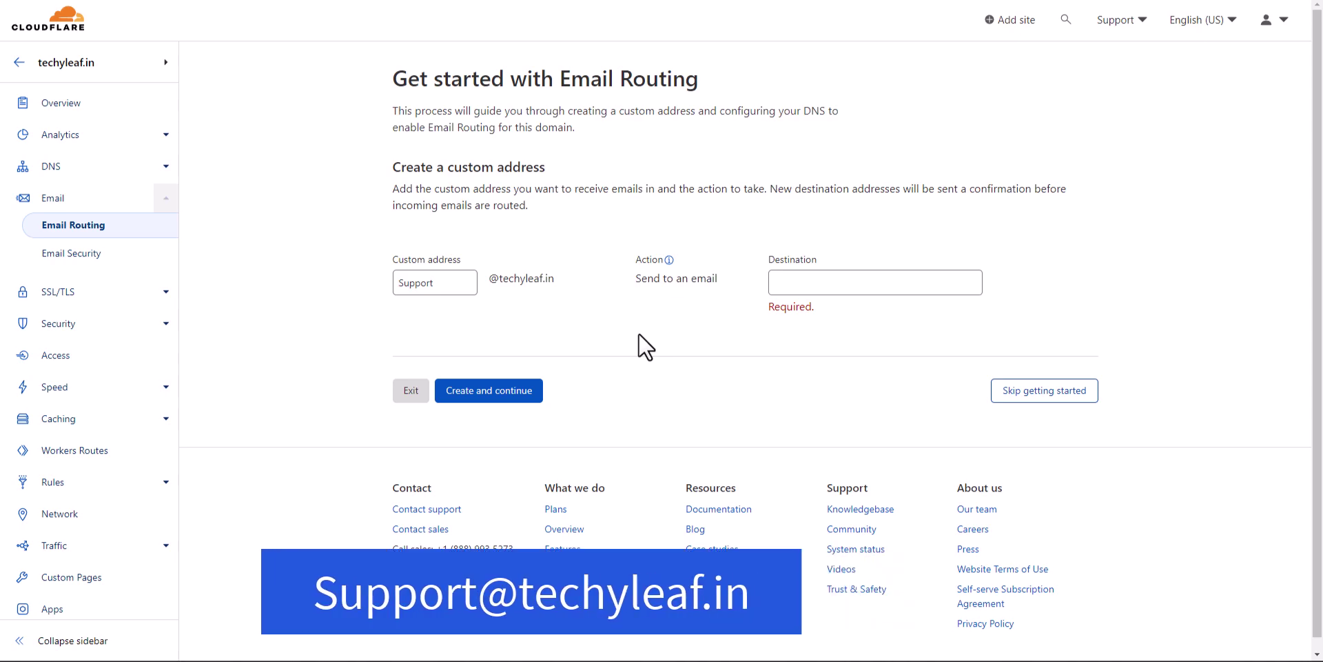
pyautogui.click(814, 275)
pyautogui.hotkey('ctrl', 'v')
pyautogui.click(753, 337)
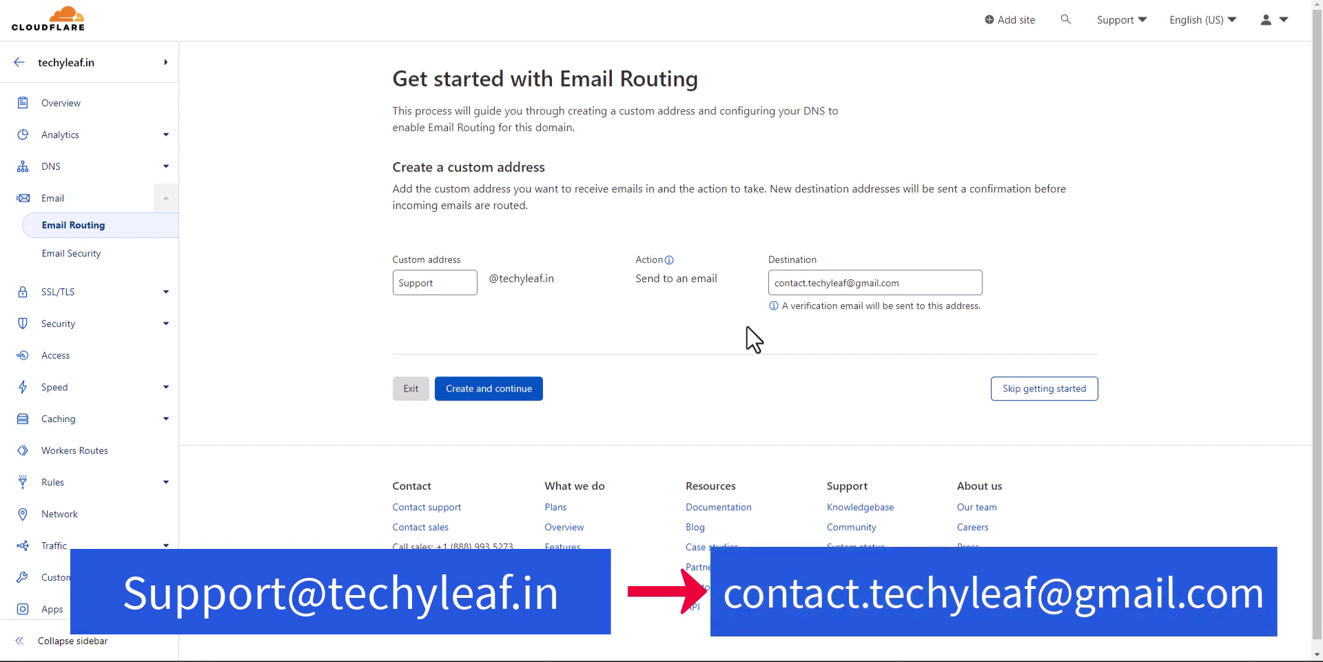
pyautogui.click(491, 389)
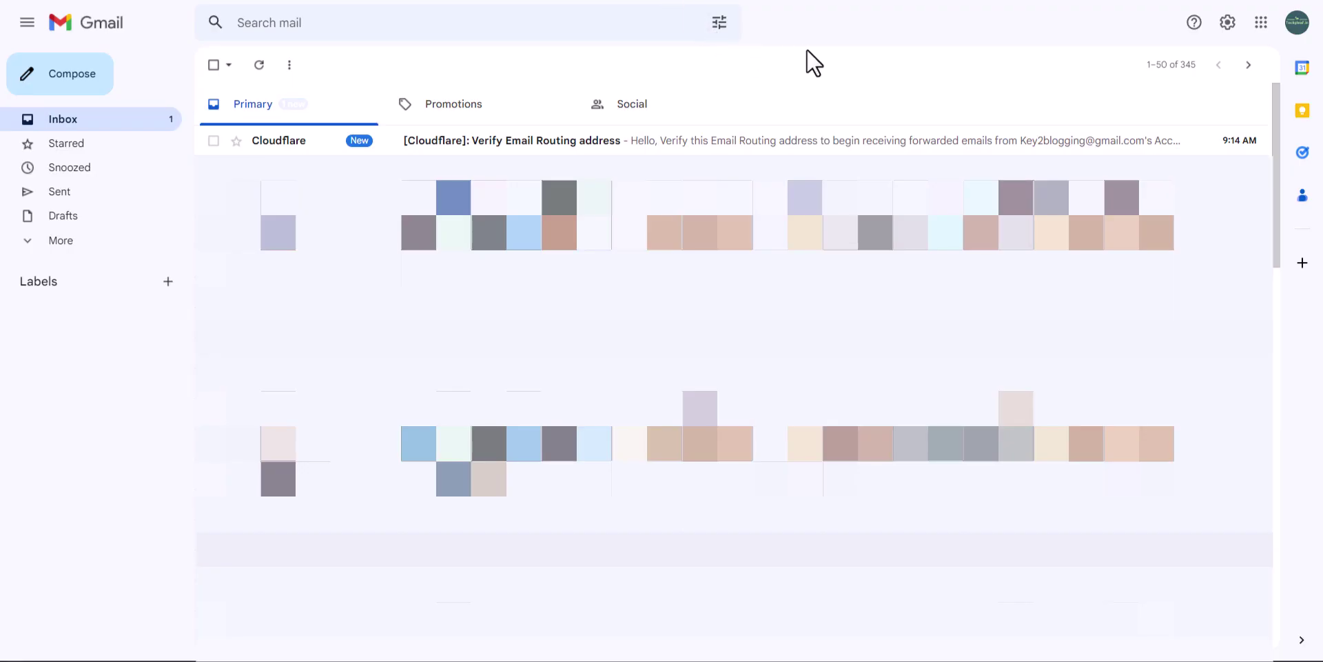
# Open Cloudflare's 'Verify Email Routing address' email in Gmail and verify the destination address
pyautogui.click(606, 142)
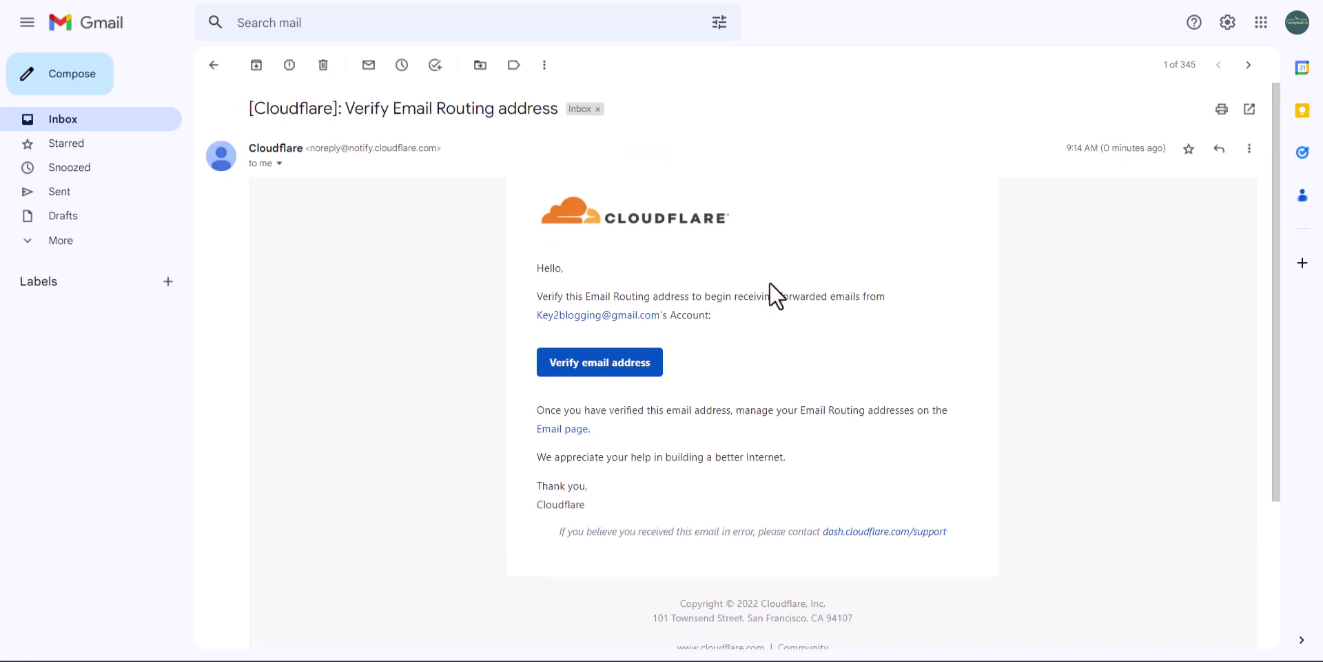
pyautogui.click(609, 368)
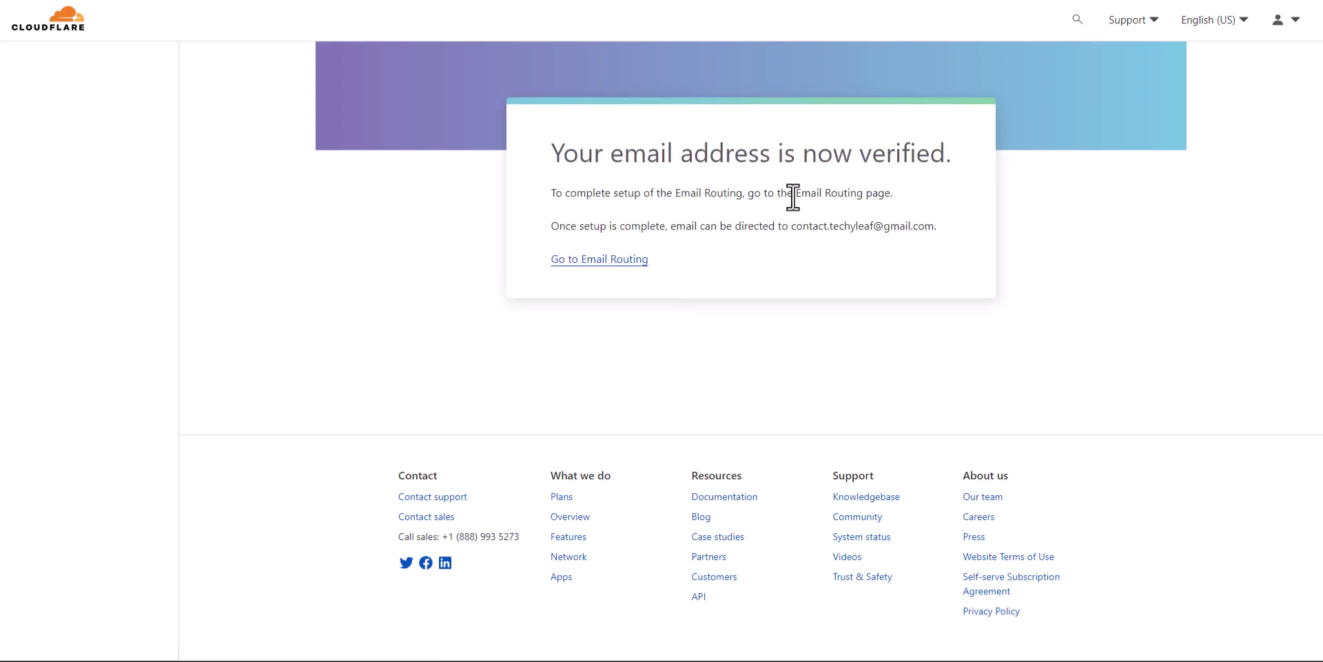
# Return to Email Routing for techyleaf.in and add the MX and TXT records to enable it
pyautogui.click(596, 263)
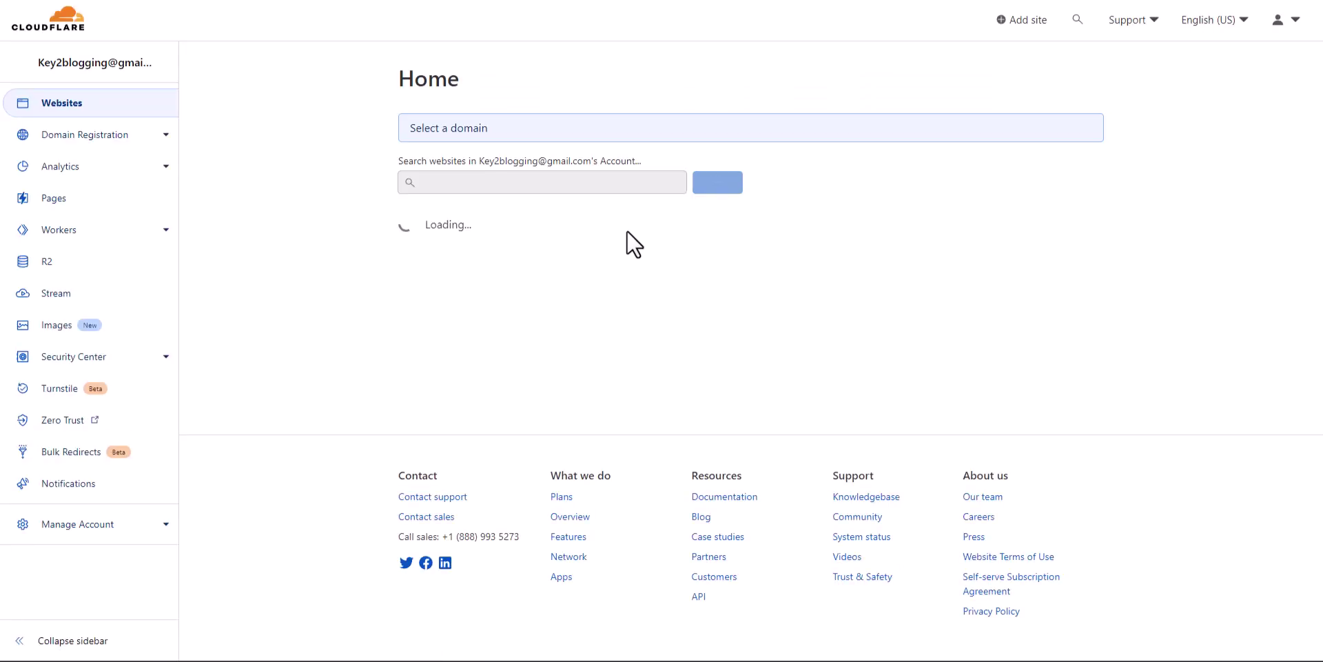
pyautogui.click(786, 229)
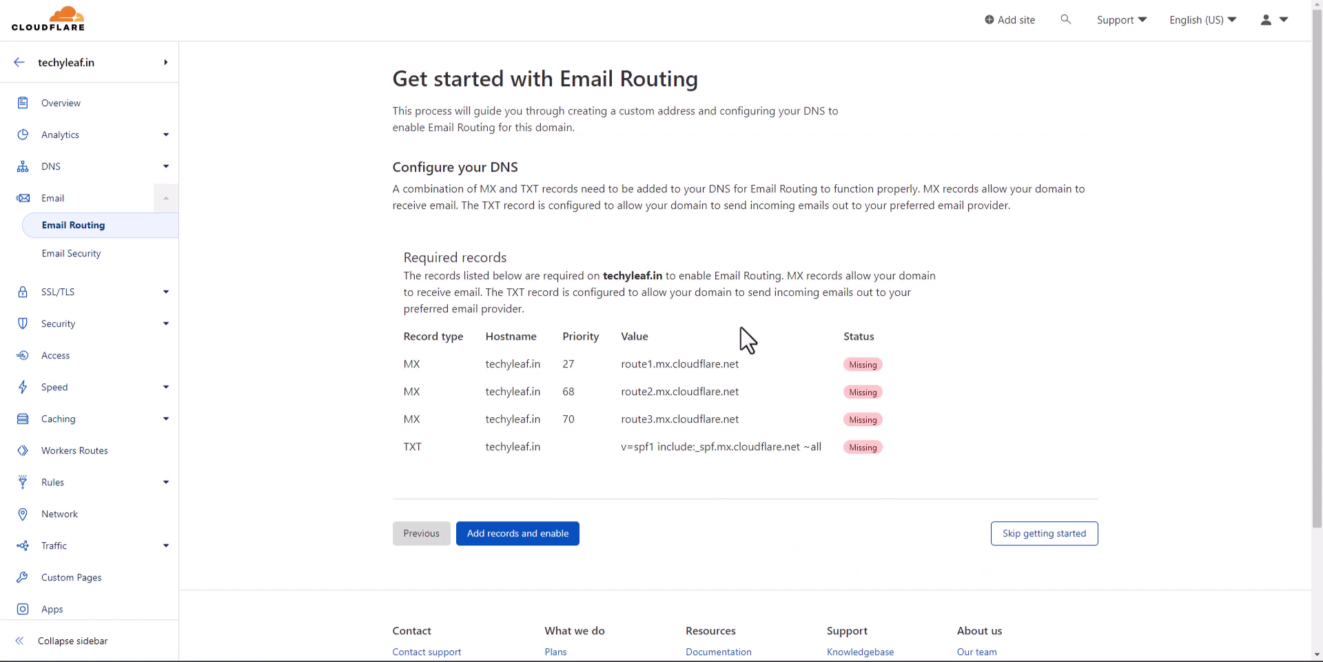
pyautogui.scroll(-3, 537, 439)
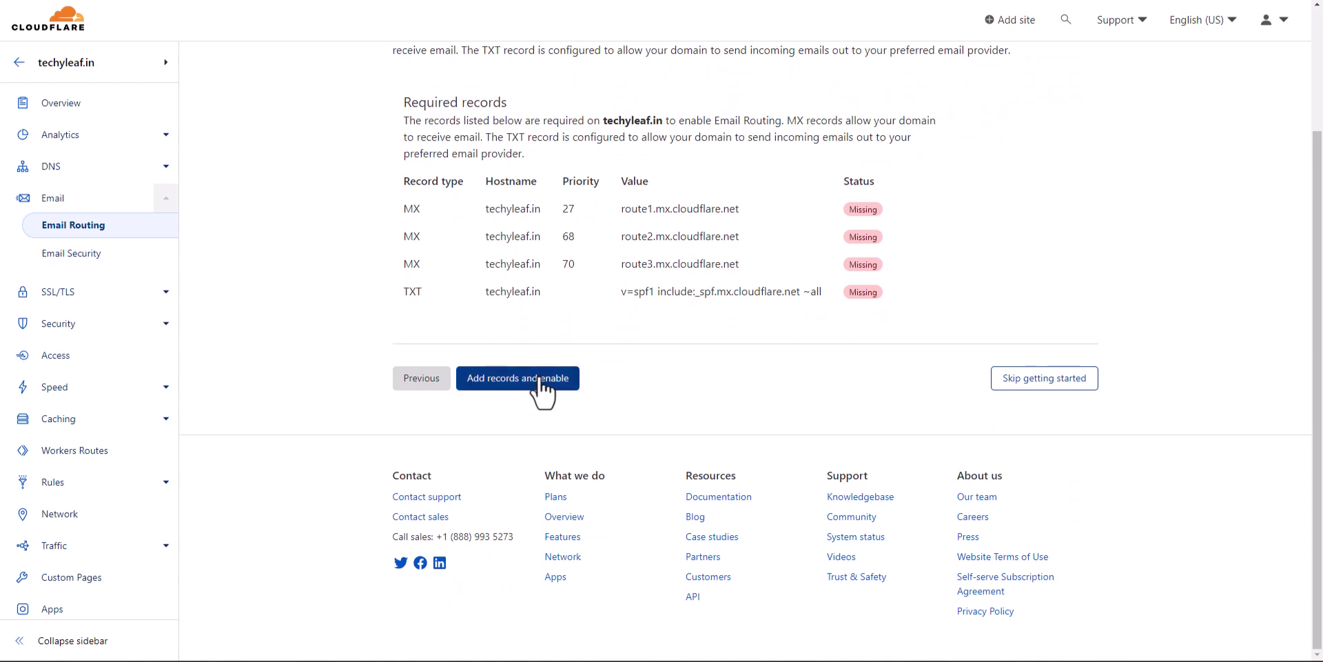
pyautogui.click(548, 382)
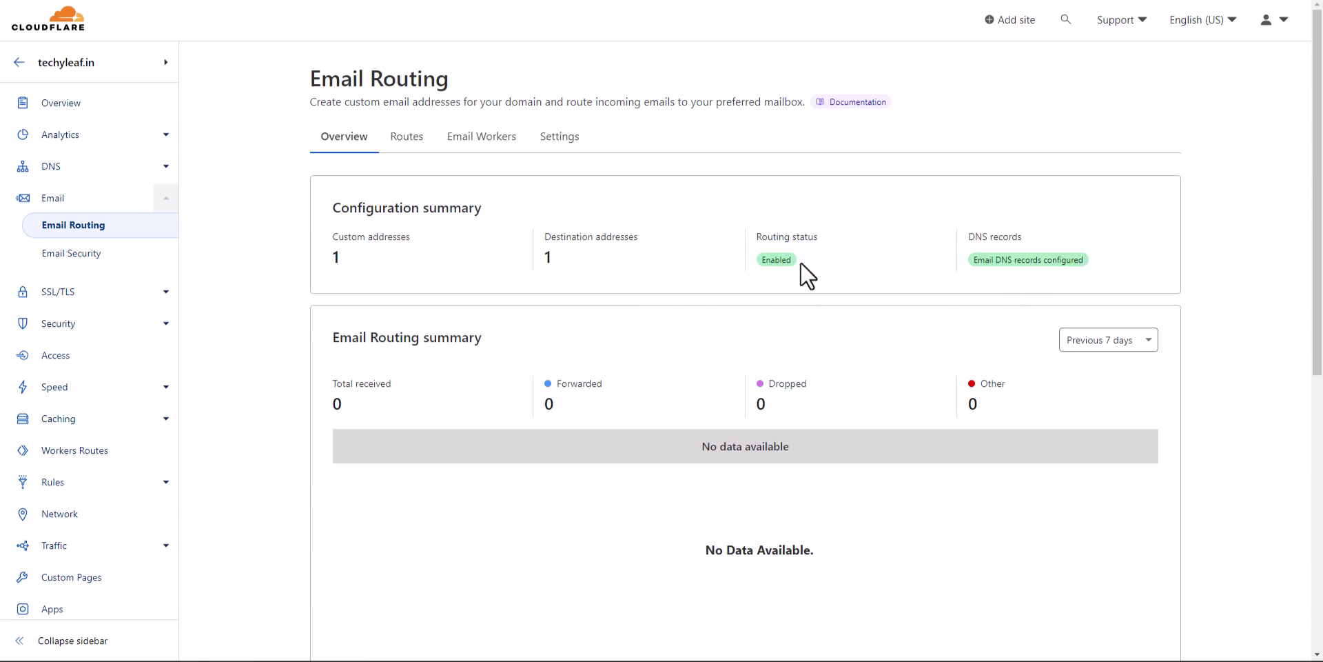
# Check the Routes list for the active support route, then cancel a new custom-address form
pyautogui.click(405, 137)
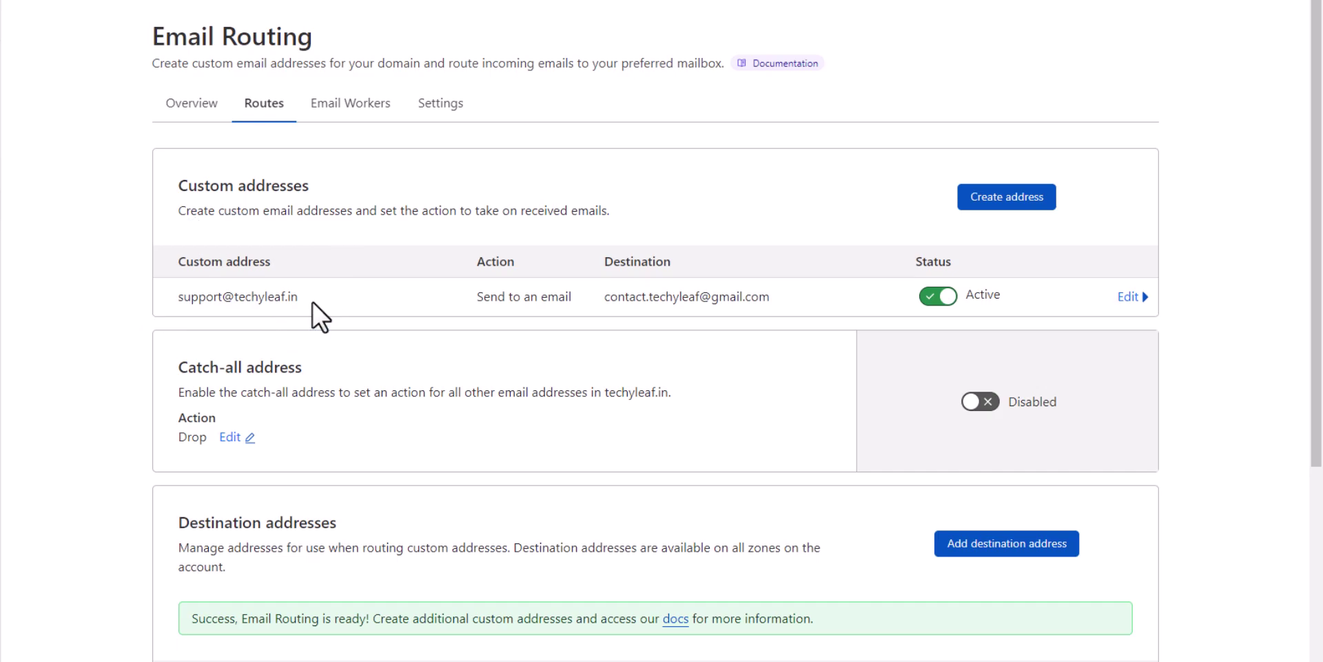
pyautogui.click(1044, 202)
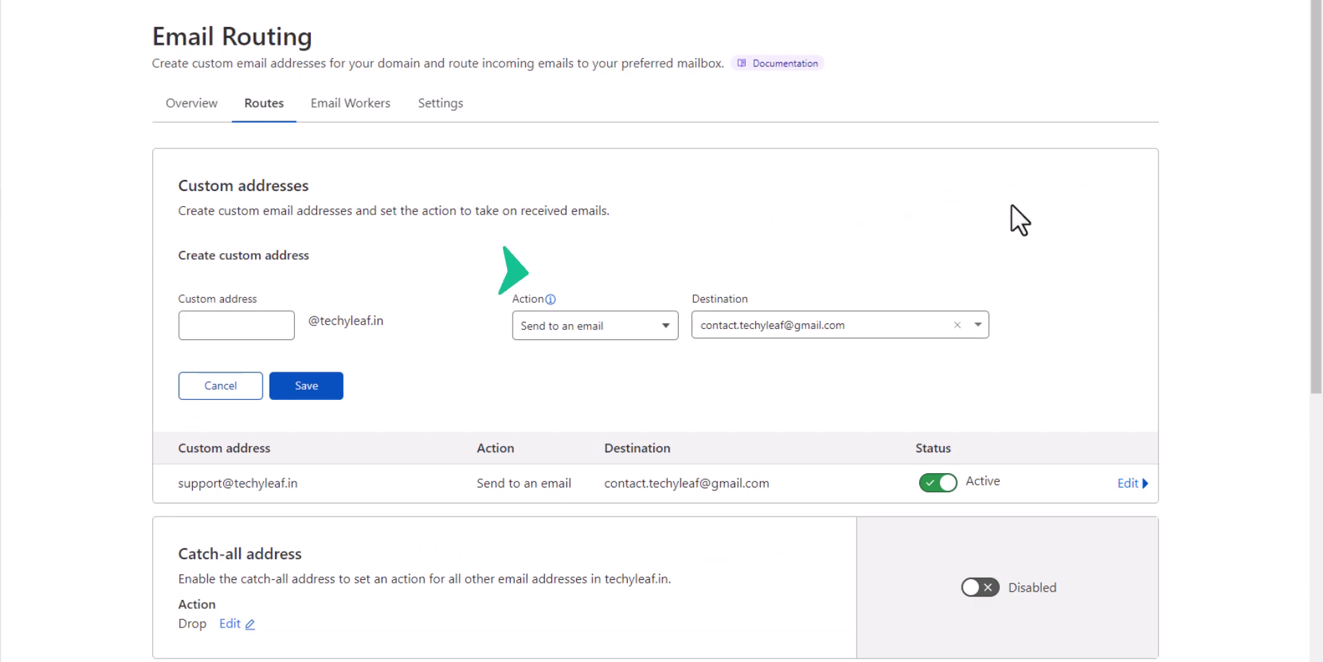
pyautogui.click(226, 321)
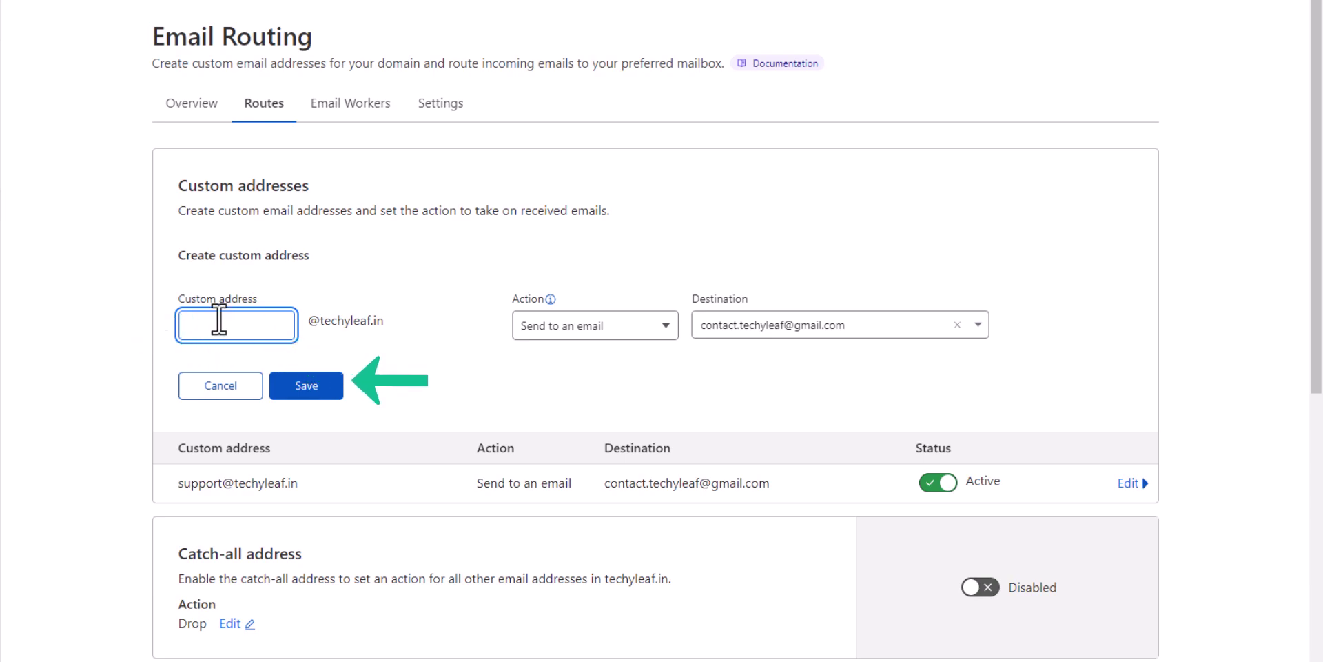
pyautogui.click(215, 384)
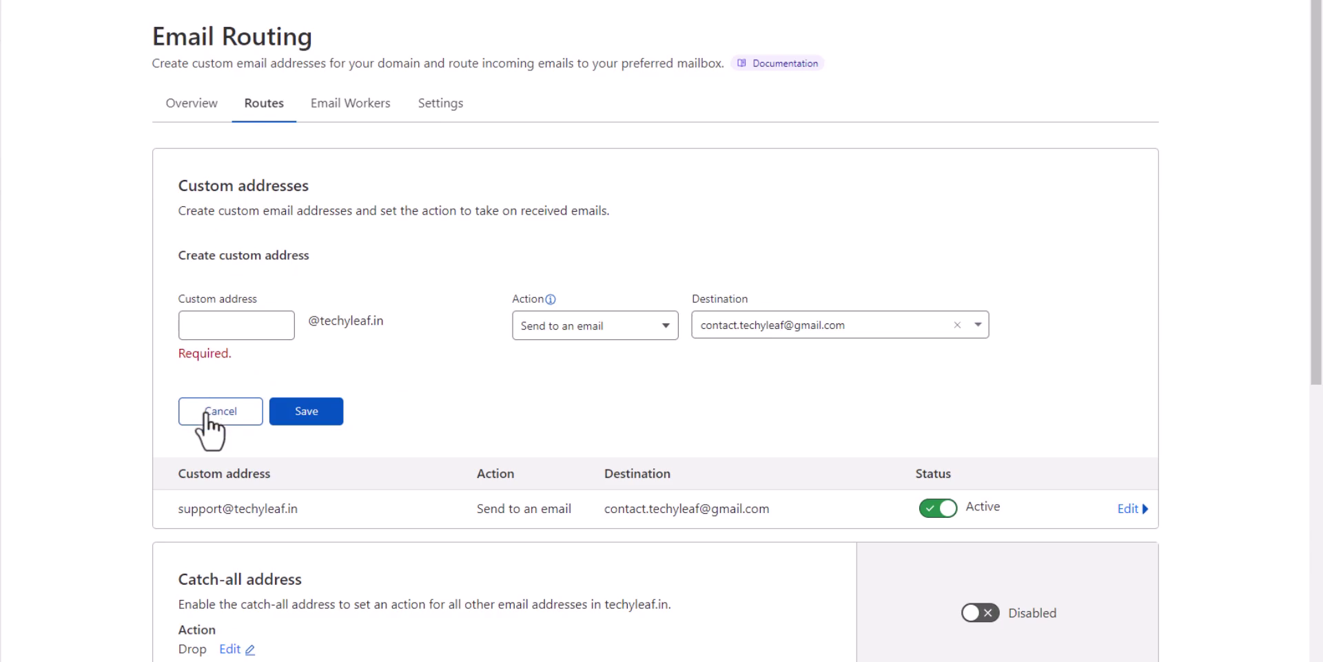
pyautogui.click(205, 413)
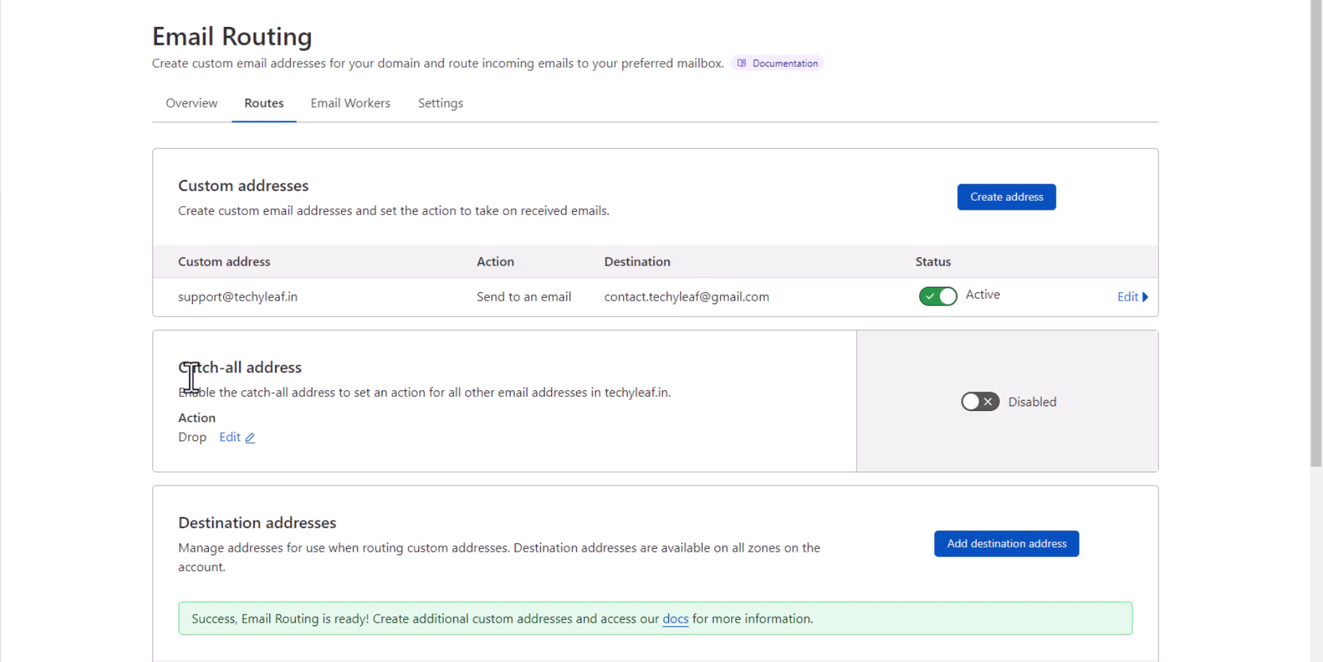
# Enable the catch-all address for techyleaf.in and check the Gmail destination is Verified
pyautogui.moveTo(183, 374); pyautogui.dragTo(334, 378)
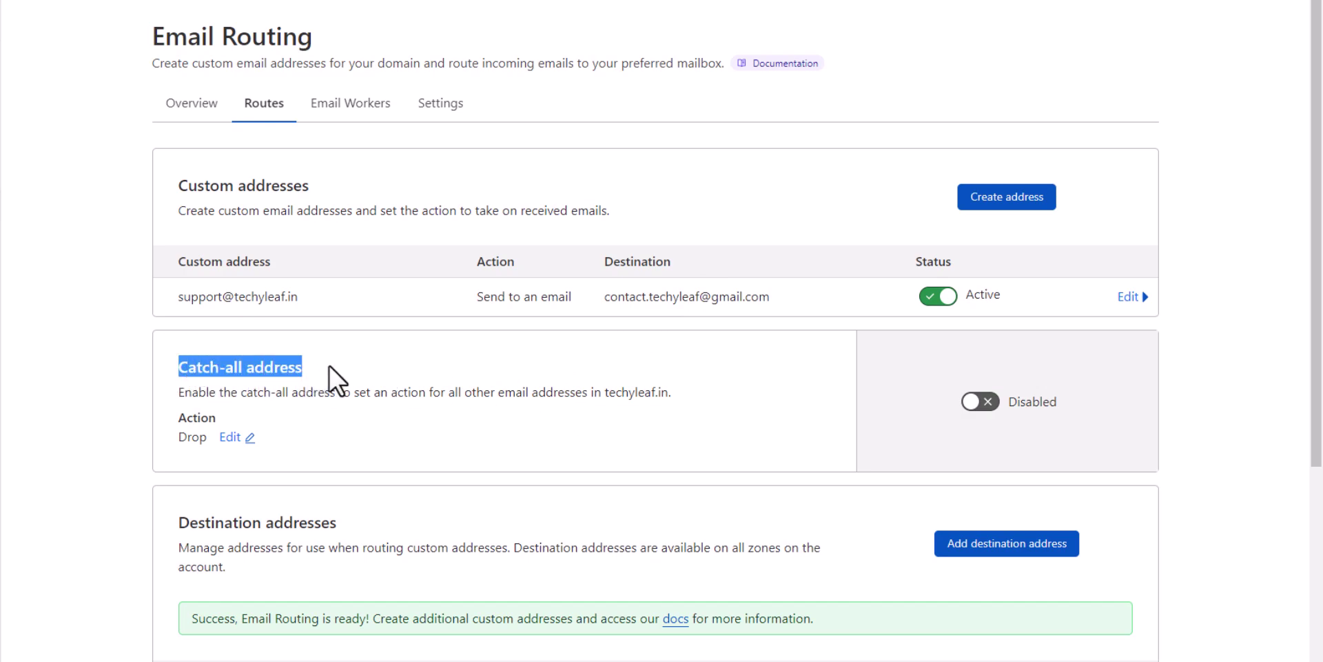
pyautogui.click(362, 379)
pyautogui.click(993, 406)
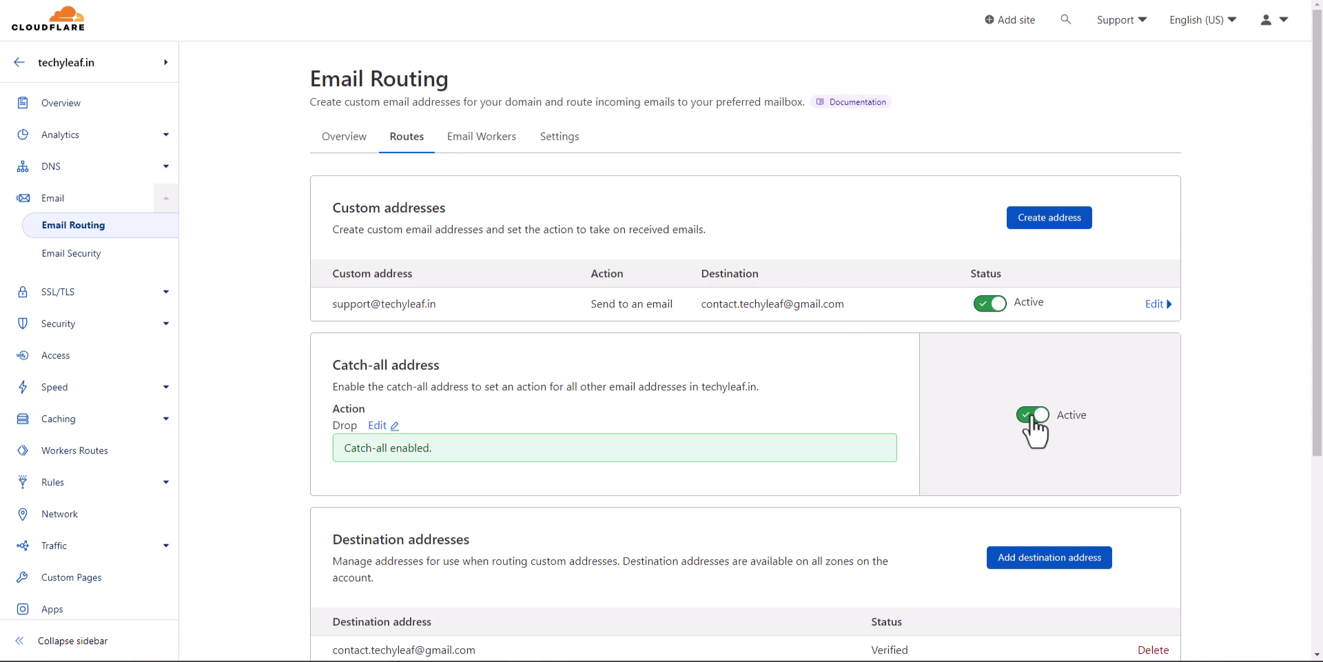
pyautogui.scroll(-3, 572, 465)
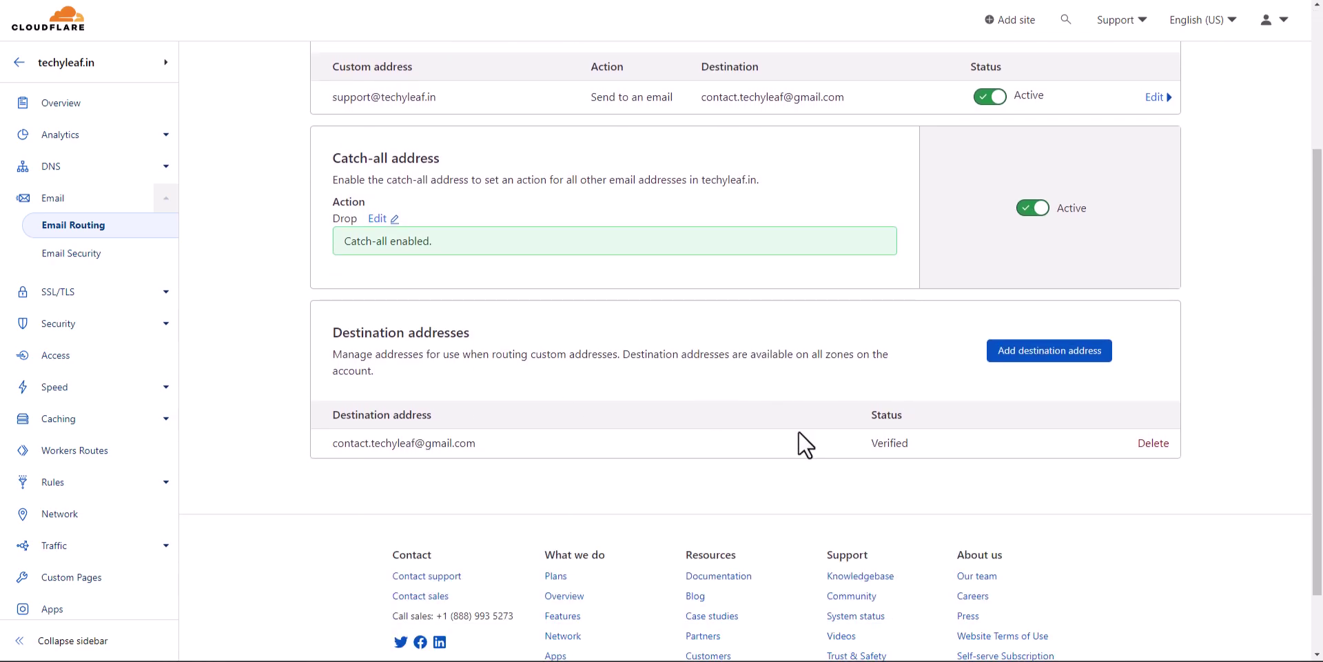
pyautogui.scroll(3, 799, 433)
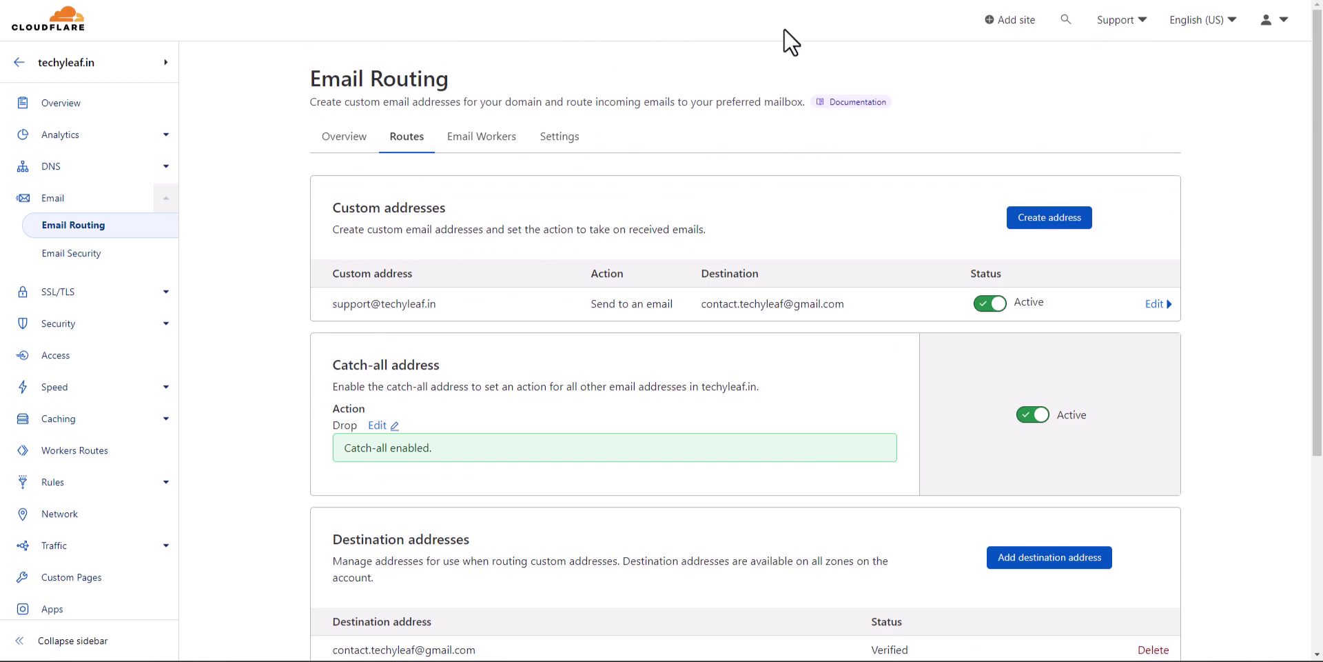
# Send a Gmail test message 'Testing Business Email Address' with body 45456545 to the techyleaf.in support address
pyautogui.click(793, 2)
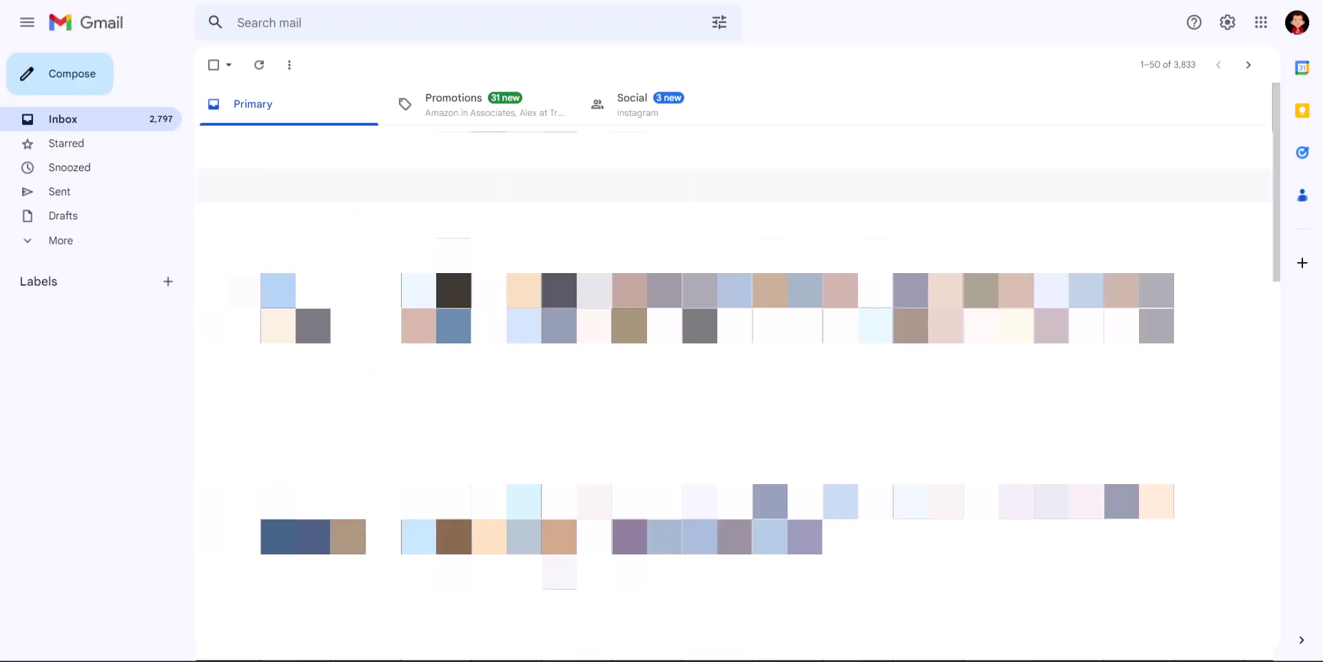
pyautogui.click(69, 81)
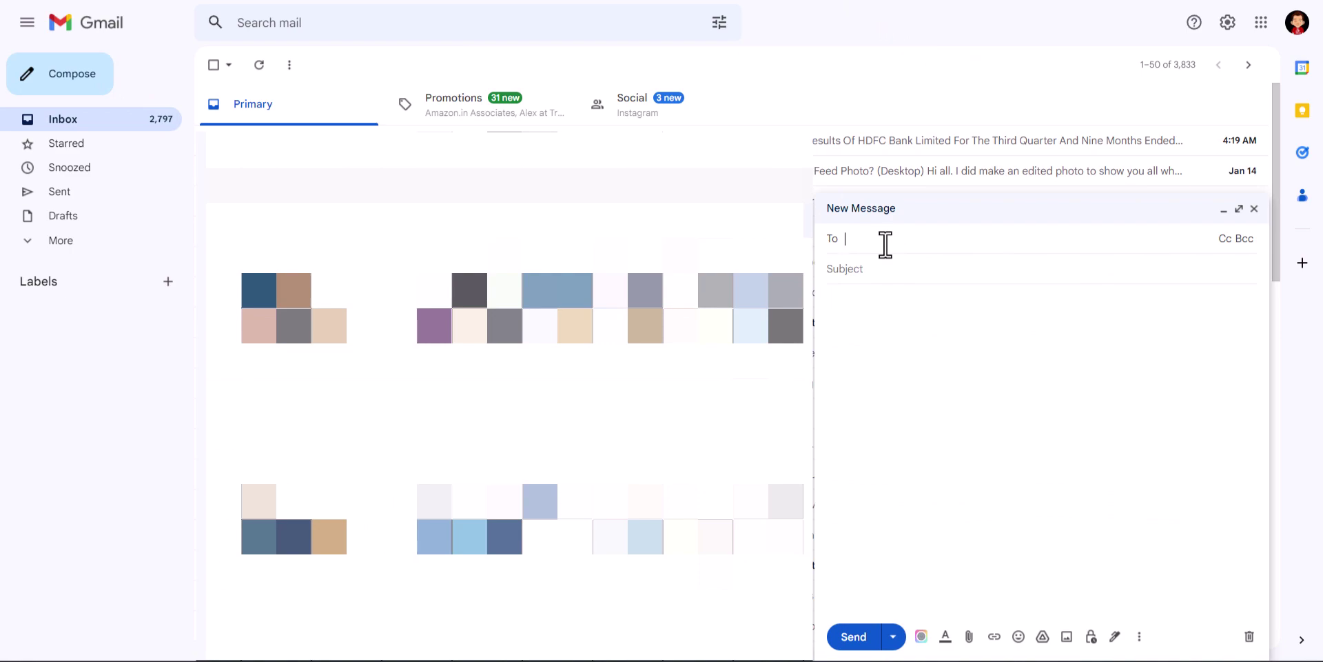
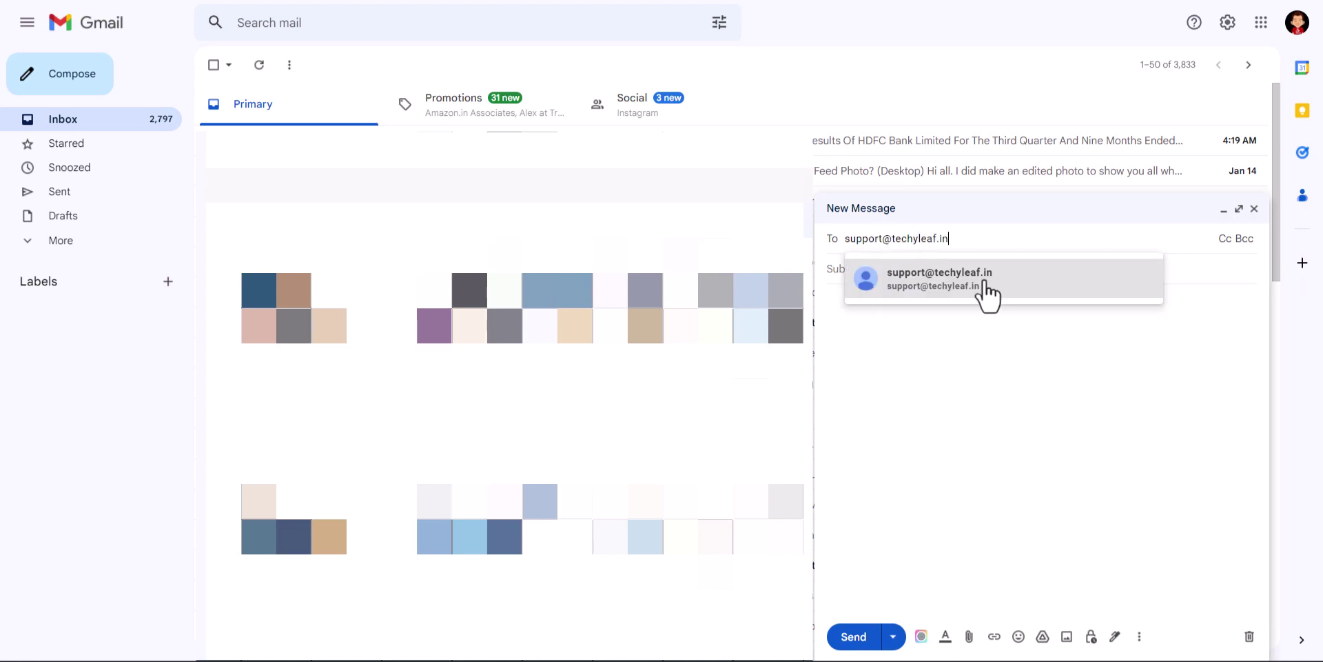
pyautogui.click(984, 292)
pyautogui.click(876, 283)
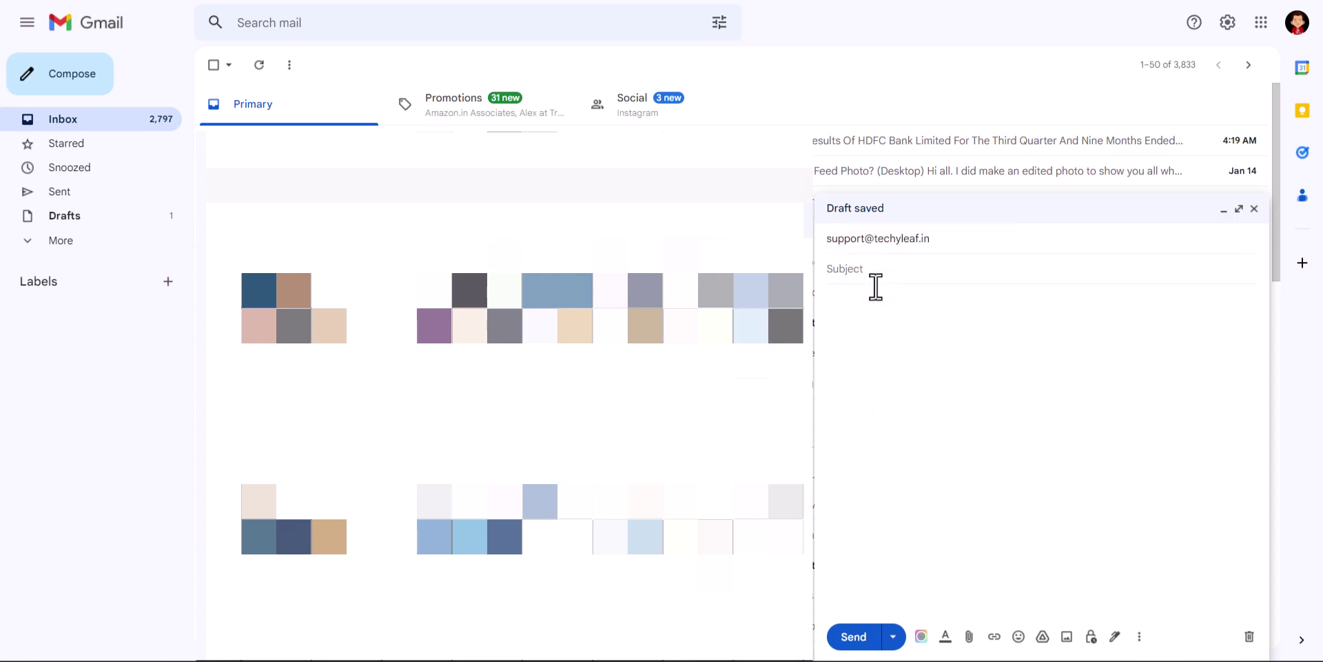
pyautogui.write('Testing Business Email Address')
pyautogui.click(868, 323)
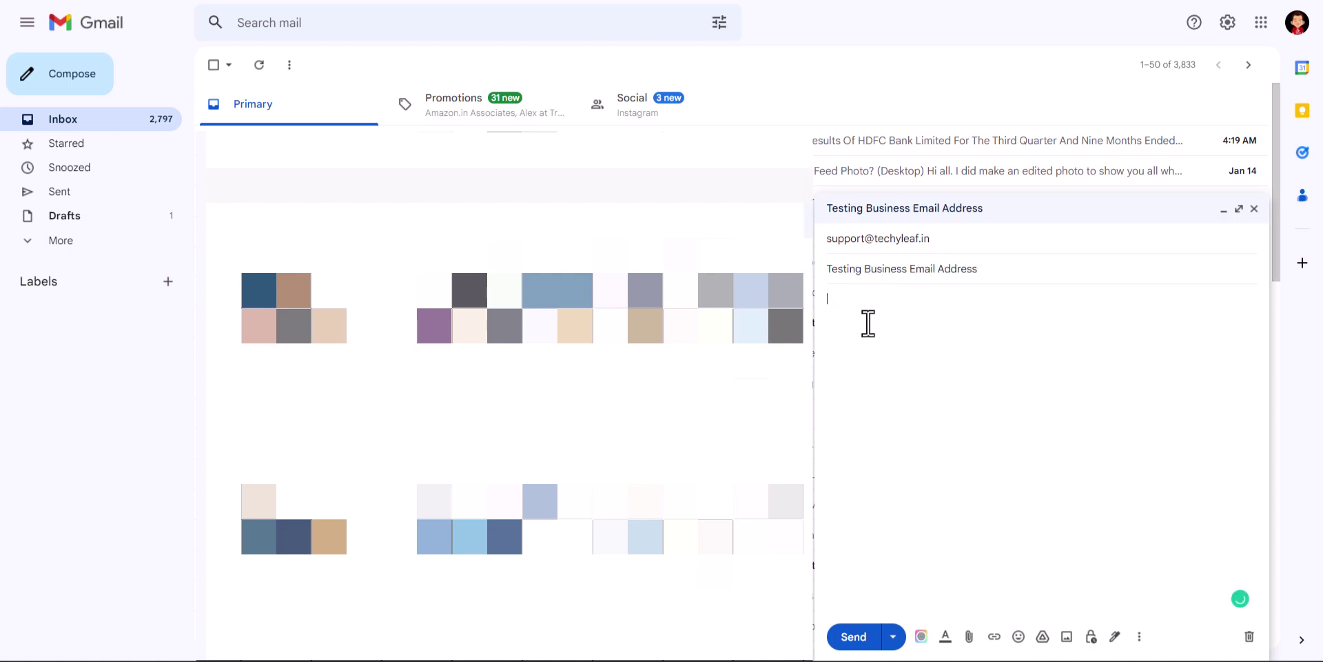
pyautogui.write('45456545')
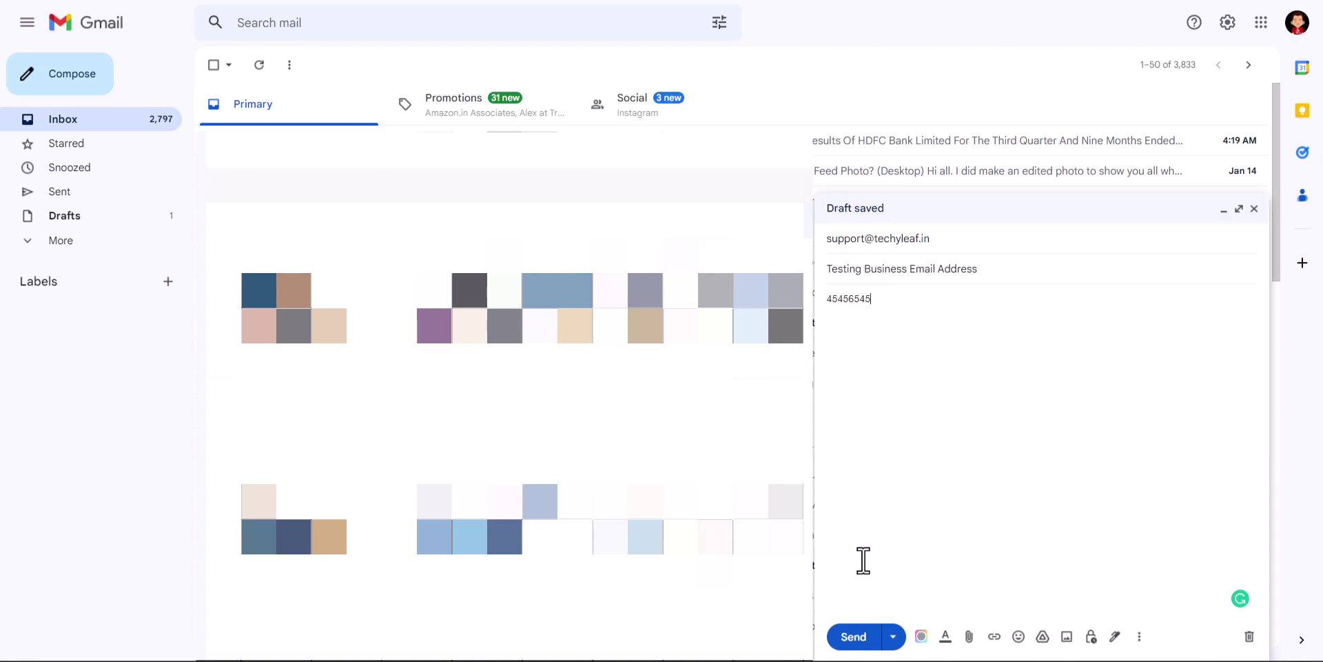
pyautogui.click(853, 635)
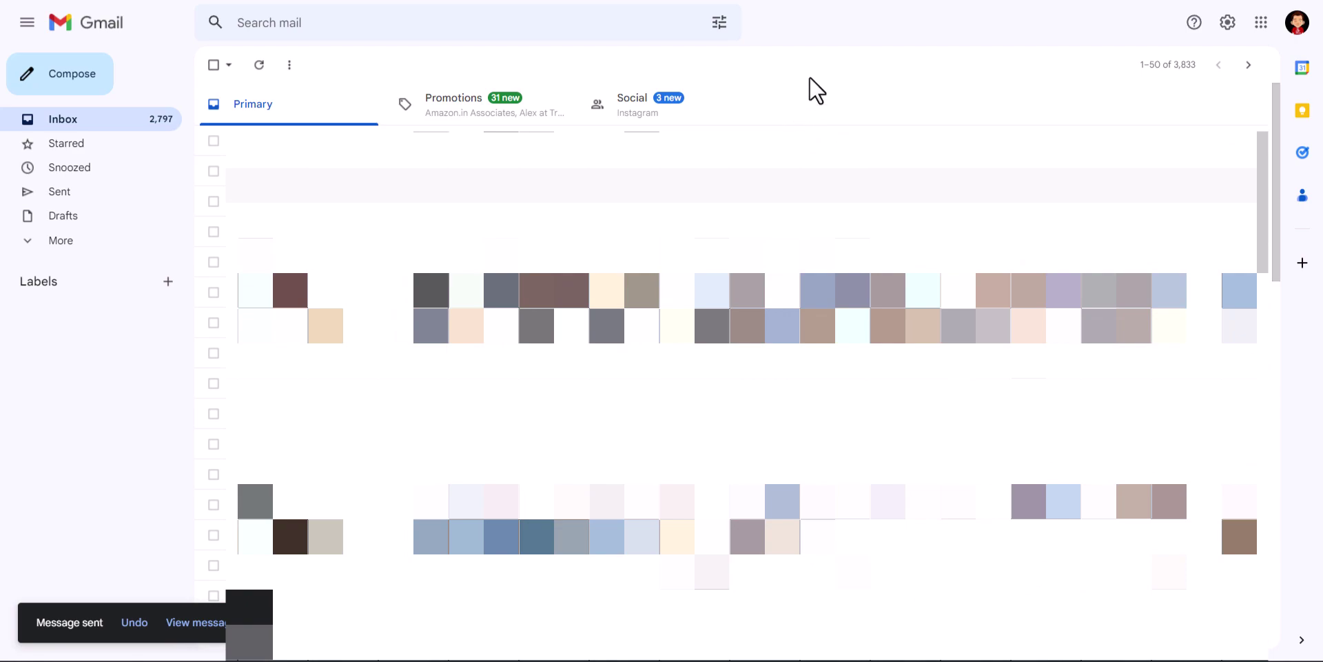
pyautogui.click(207, 624)
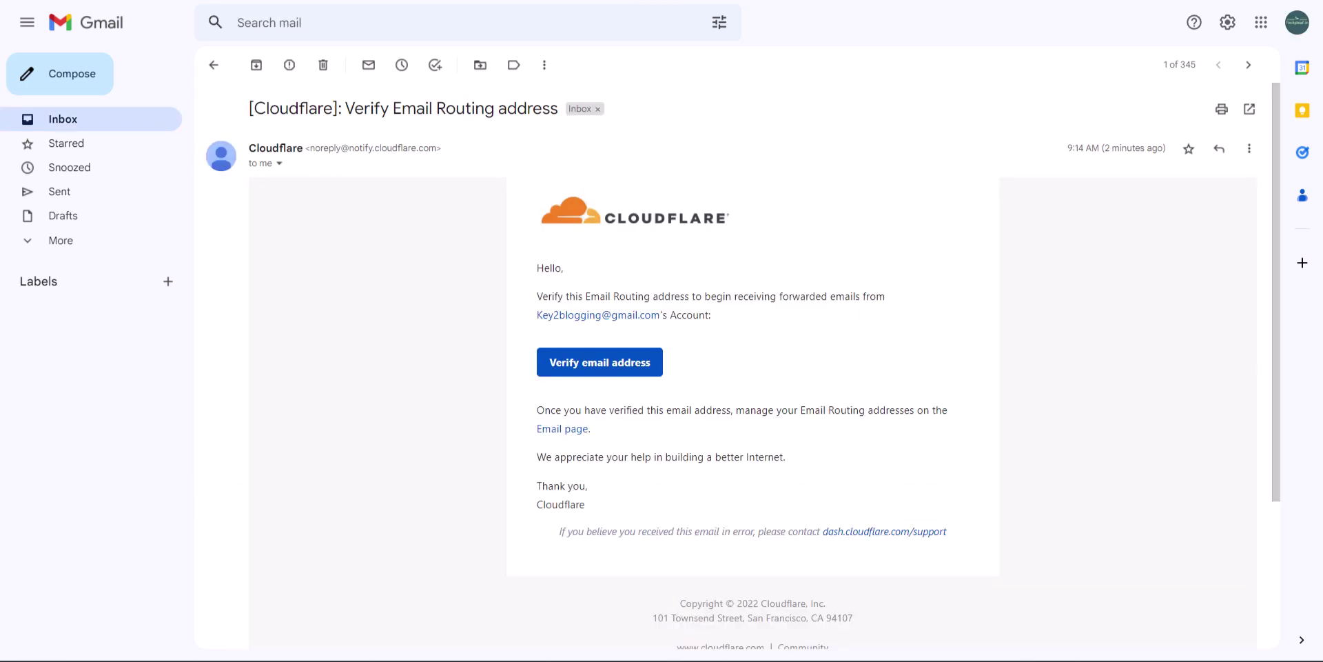
# Open the received 'Testing Business Email Address' message and confirm it went to the techyleaf.in support address
pyautogui.click(215, 66)
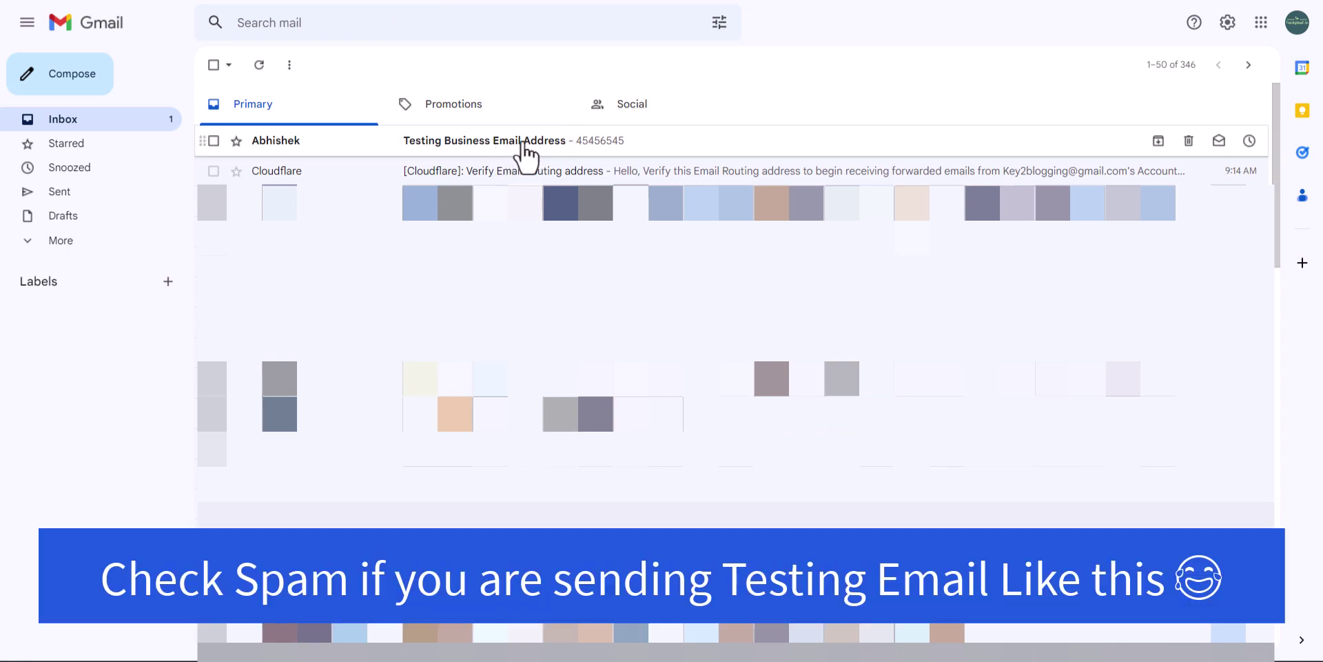
pyautogui.click(524, 142)
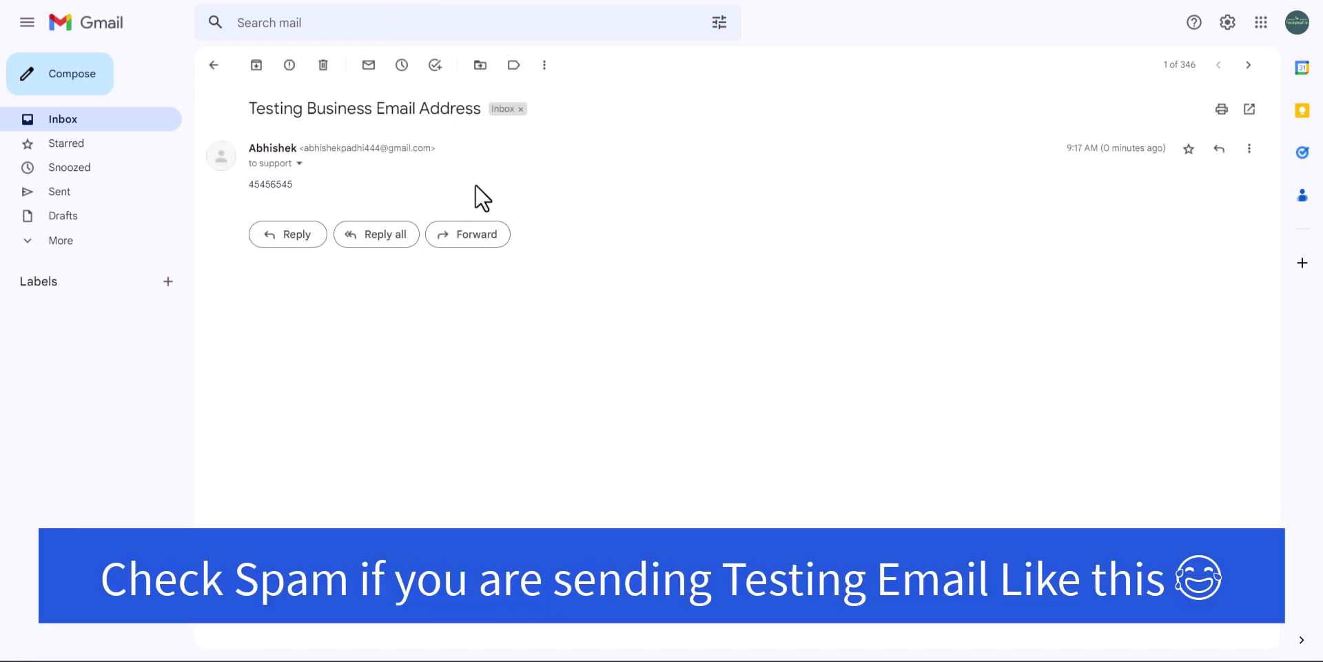
pyautogui.moveTo(244, 185); pyautogui.dragTo(299, 192)
pyautogui.click(272, 186)
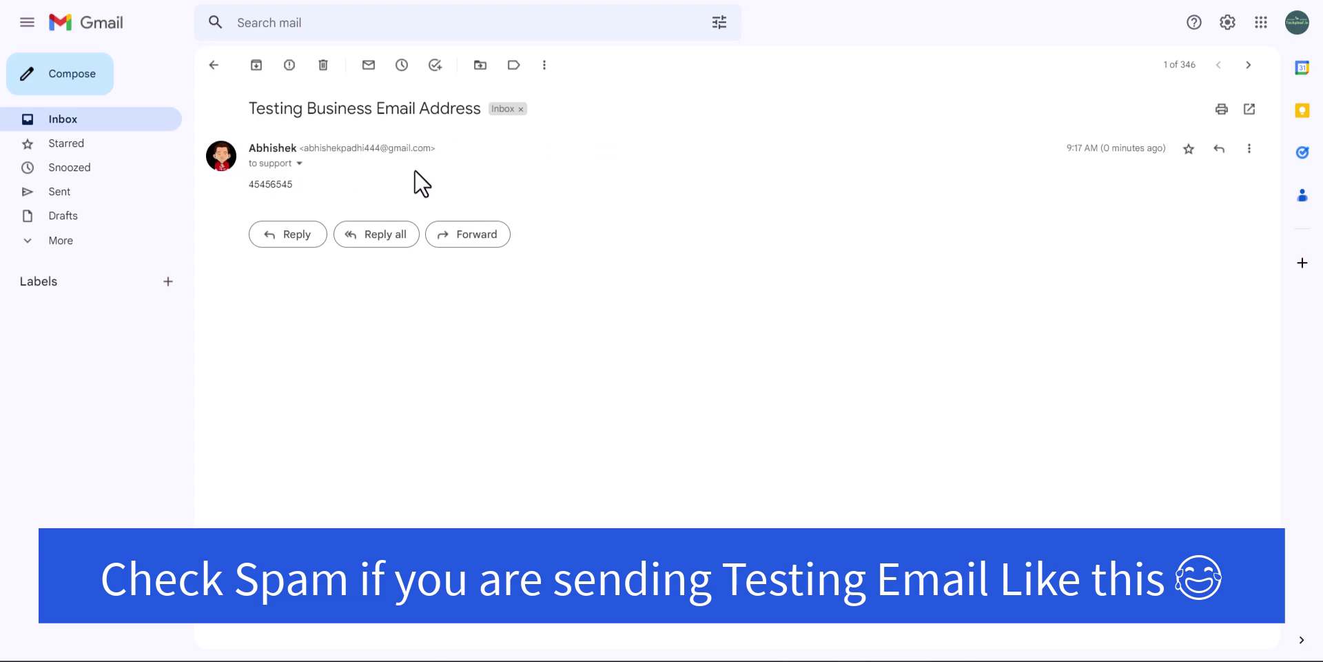
pyautogui.click(296, 164)
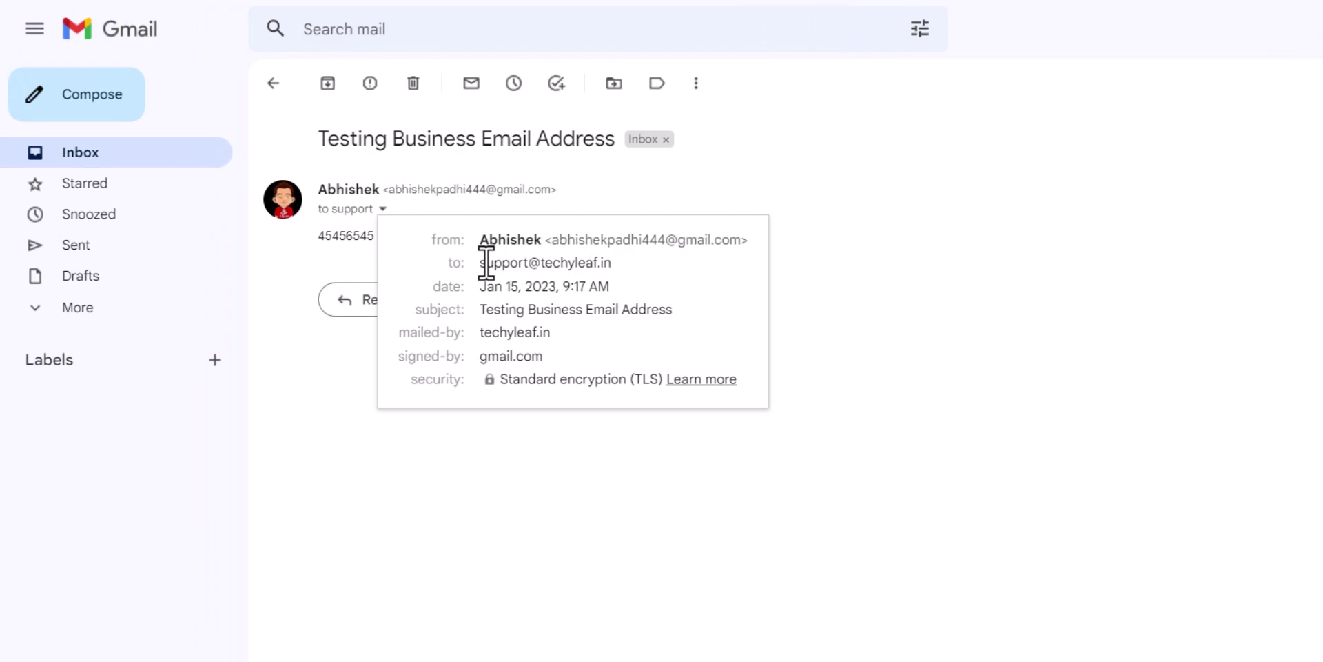
pyautogui.moveTo(458, 251)
pyautogui.moveTo(482, 262); pyautogui.dragTo(613, 261)
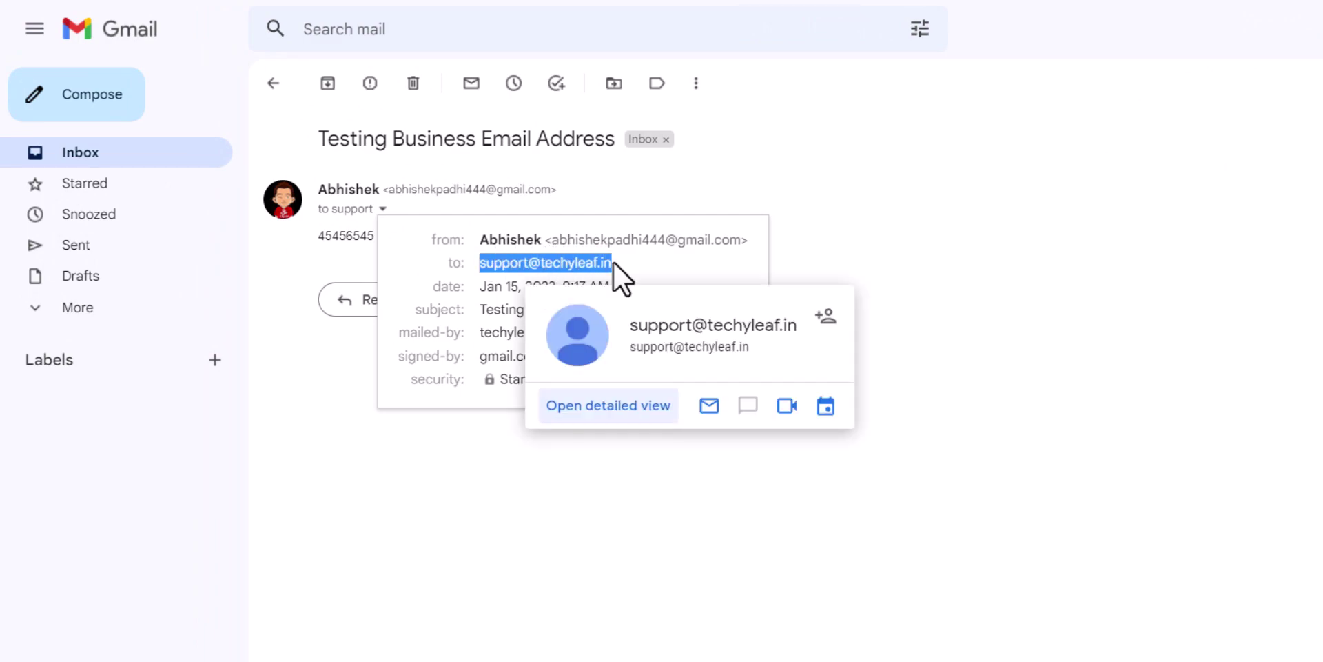
pyautogui.click(503, 283)
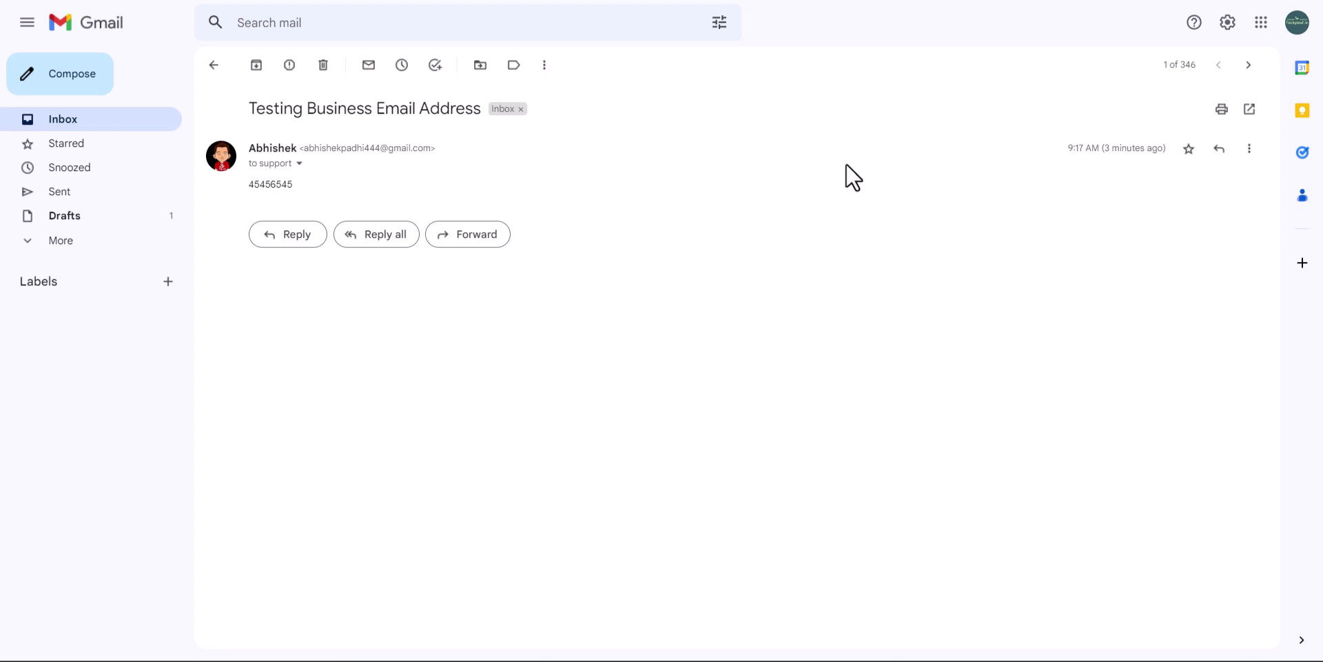
pyautogui.click(1227, 25)
# Open Gmail's Accounts and Import settings to the Send mail as section
pyautogui.click(1154, 101)
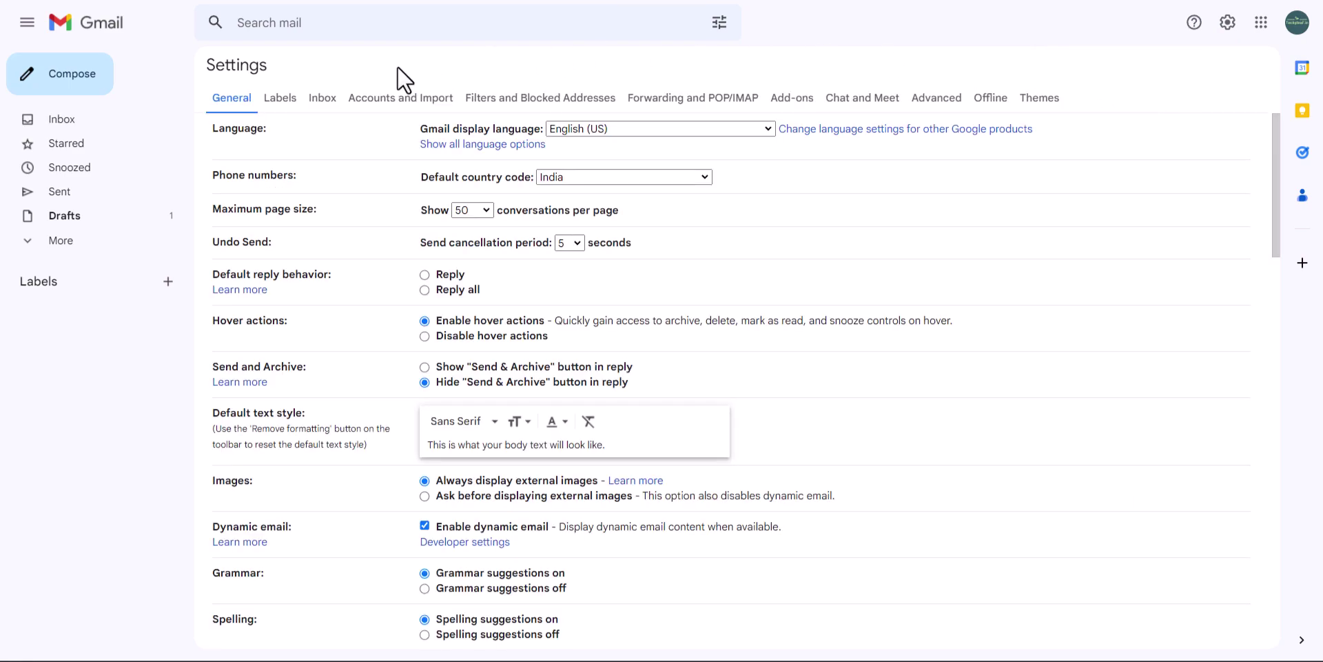
pyautogui.click(388, 104)
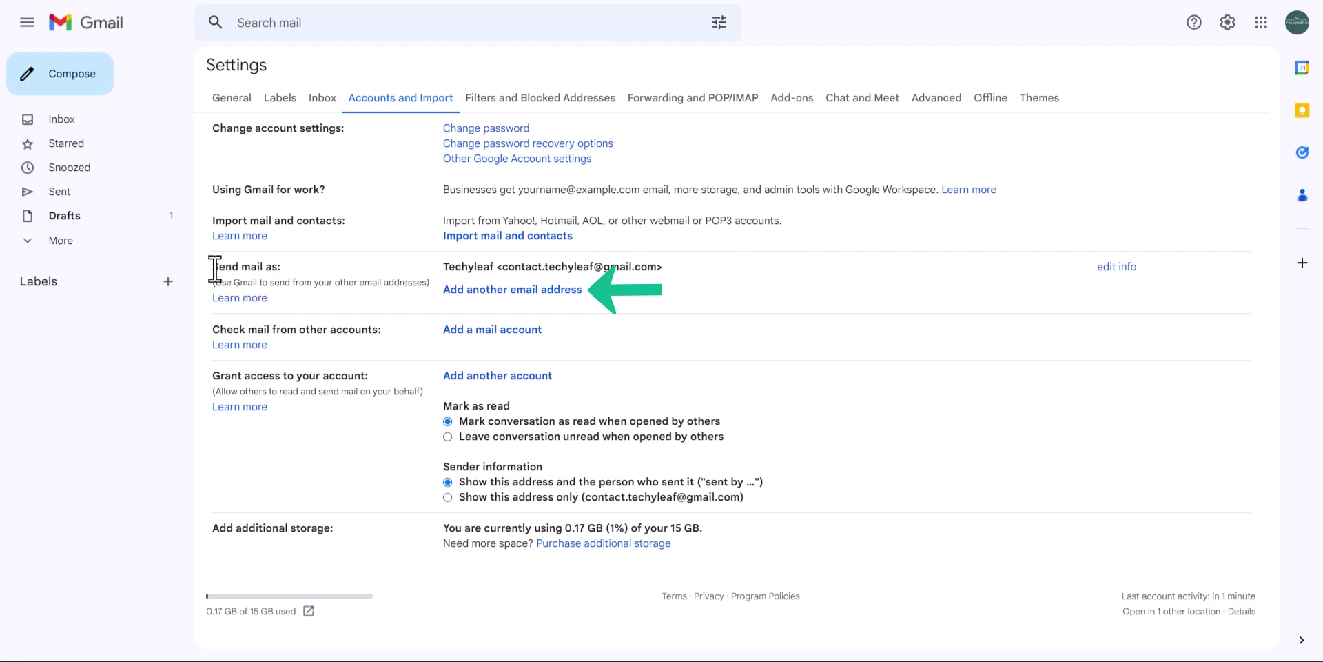
pyautogui.moveTo(215, 269); pyautogui.dragTo(305, 260)
pyautogui.click(316, 260)
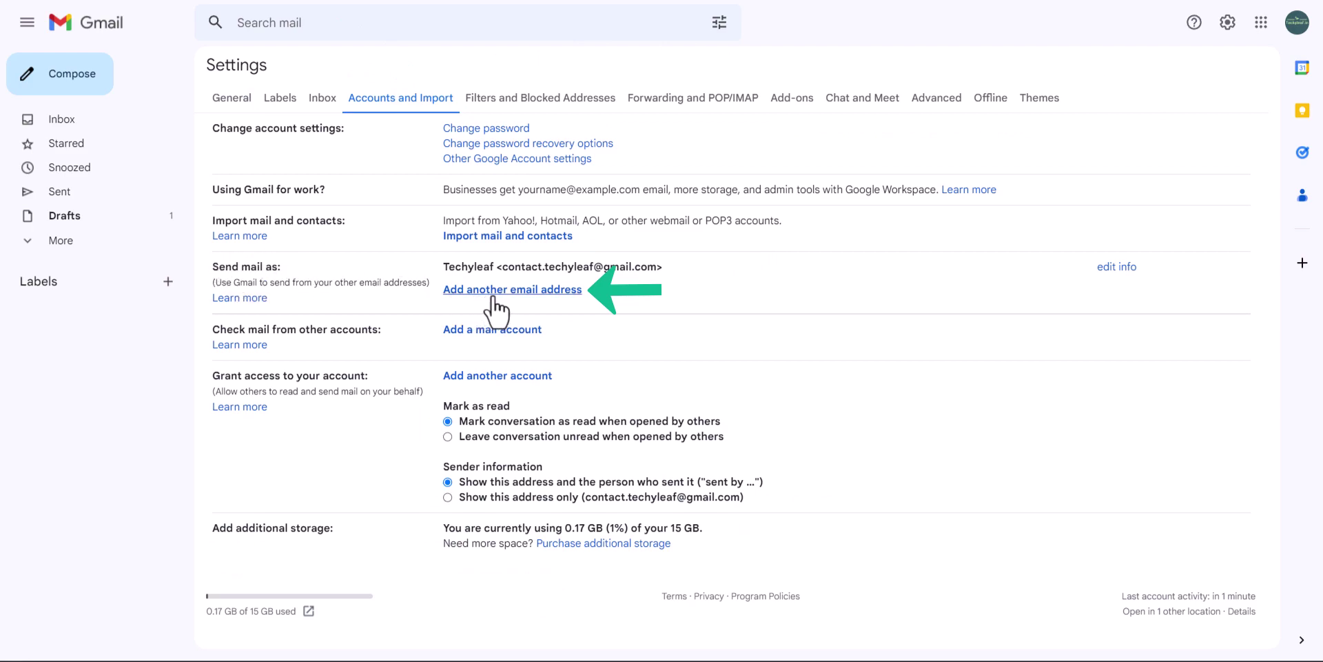
# Add the support address as a send-as alias, reaching SMTP settings route1.mx.cloudflare.net, port 587
pyautogui.click(569, 290)
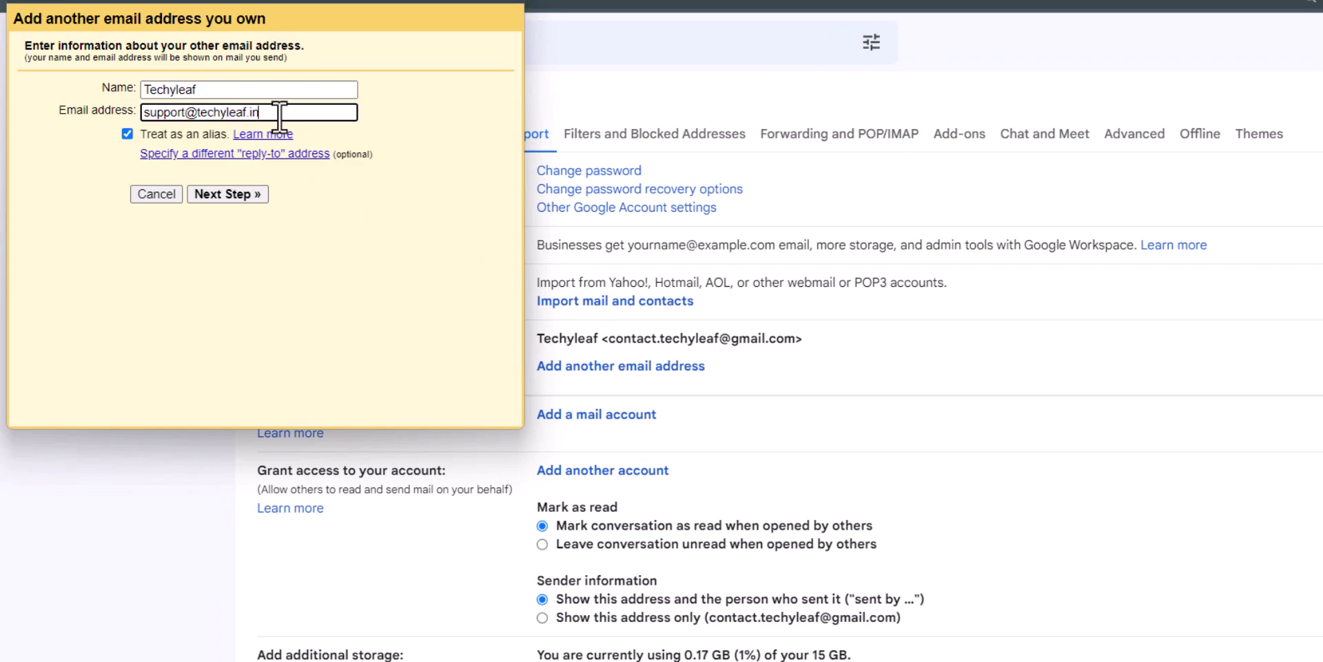
pyautogui.click(442, 83)
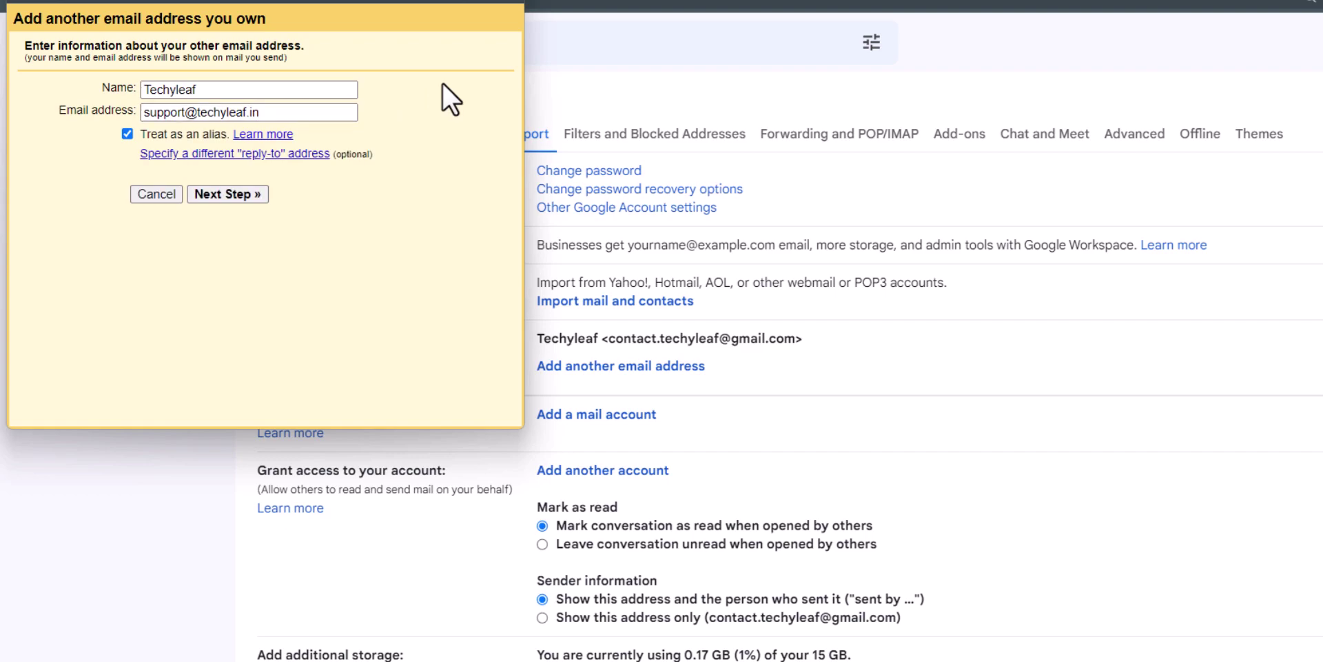
pyautogui.click(222, 194)
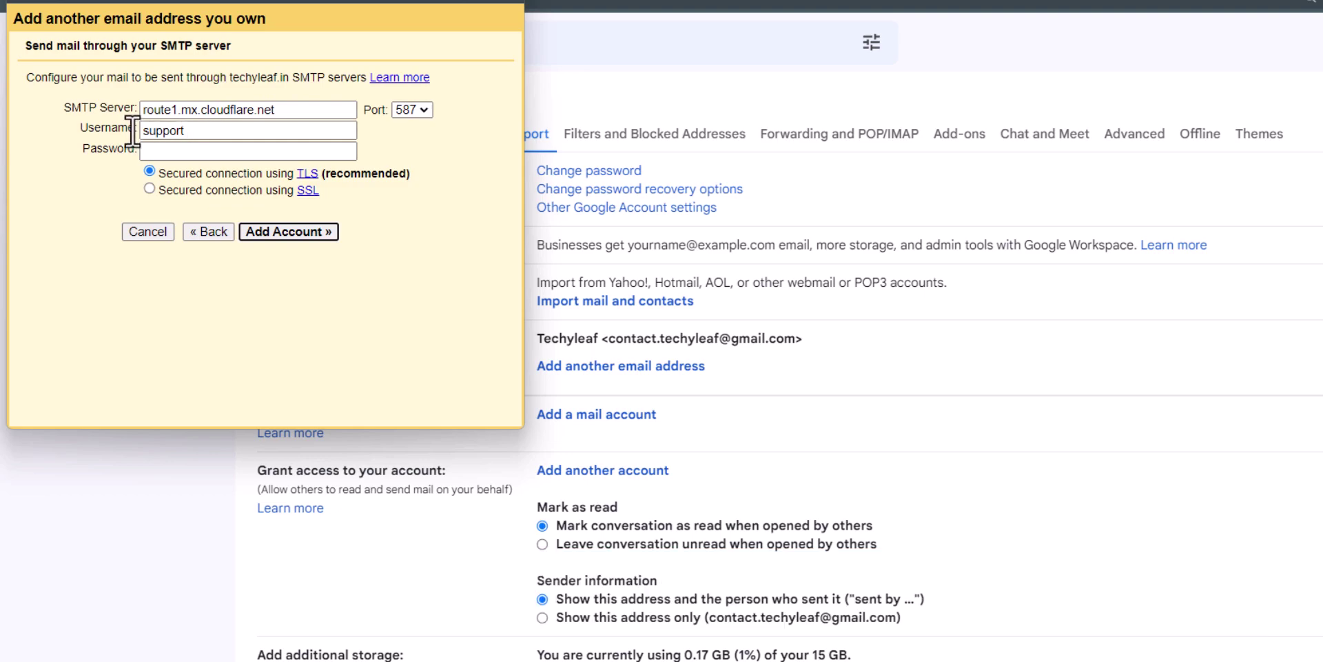
pyautogui.click(187, 151)
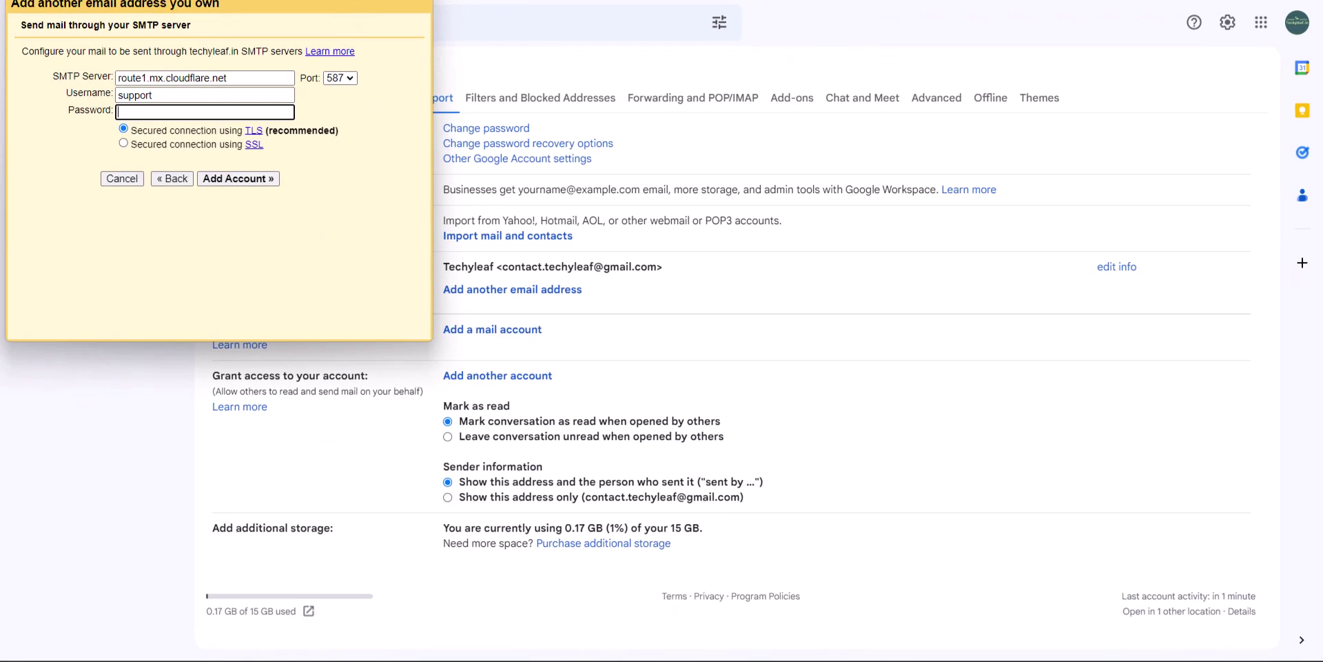
# Open the Google Account Security page and scroll to the Signing in to Google section
pyautogui.click(1297, 25)
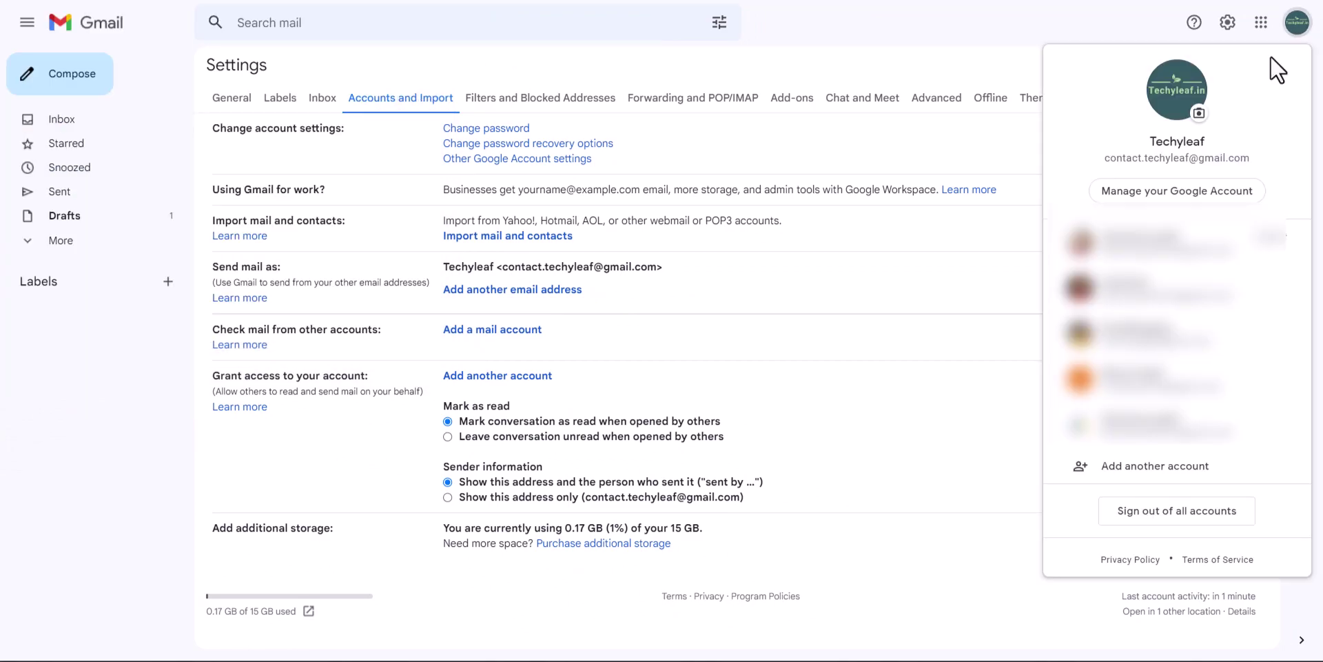
pyautogui.click(1167, 198)
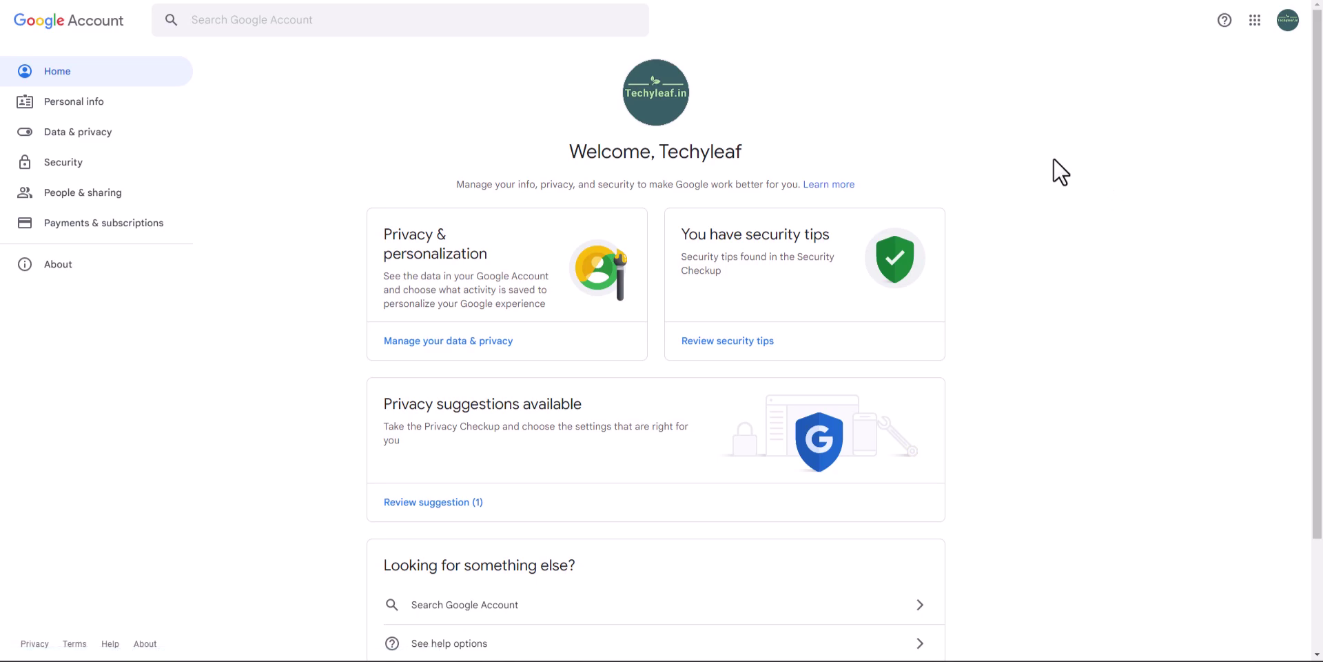
pyautogui.click(68, 164)
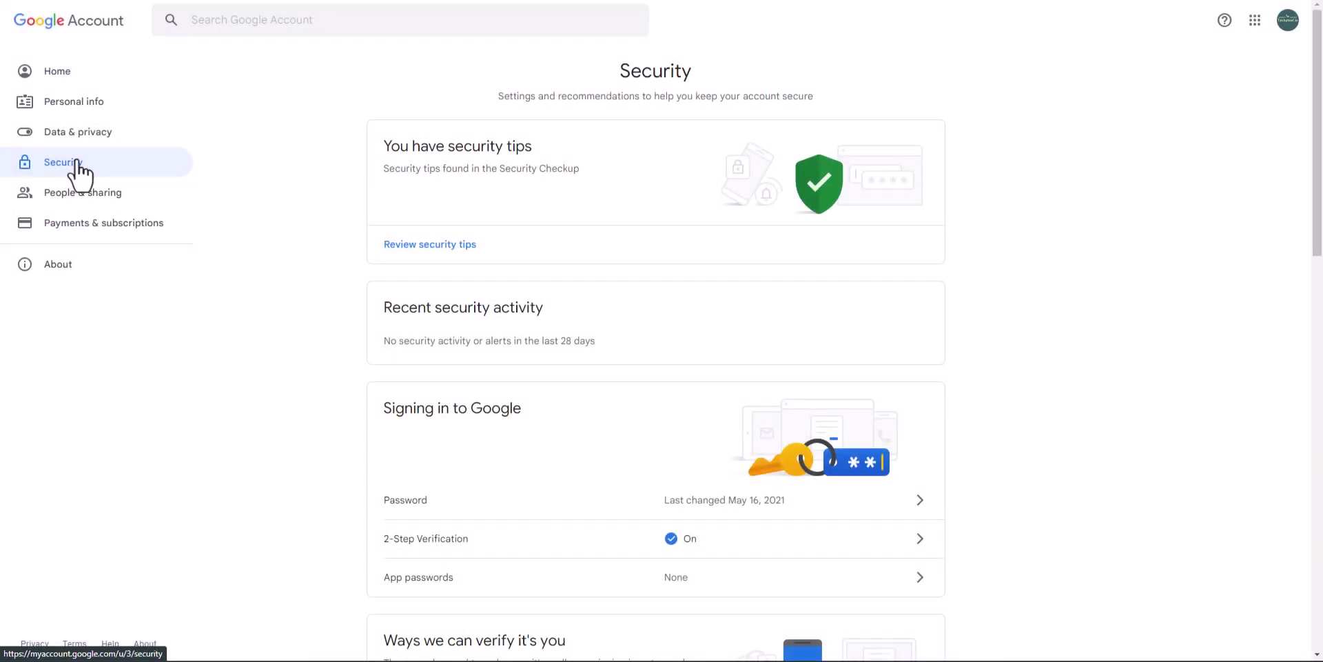
pyautogui.scroll(-5, 1130, 251)
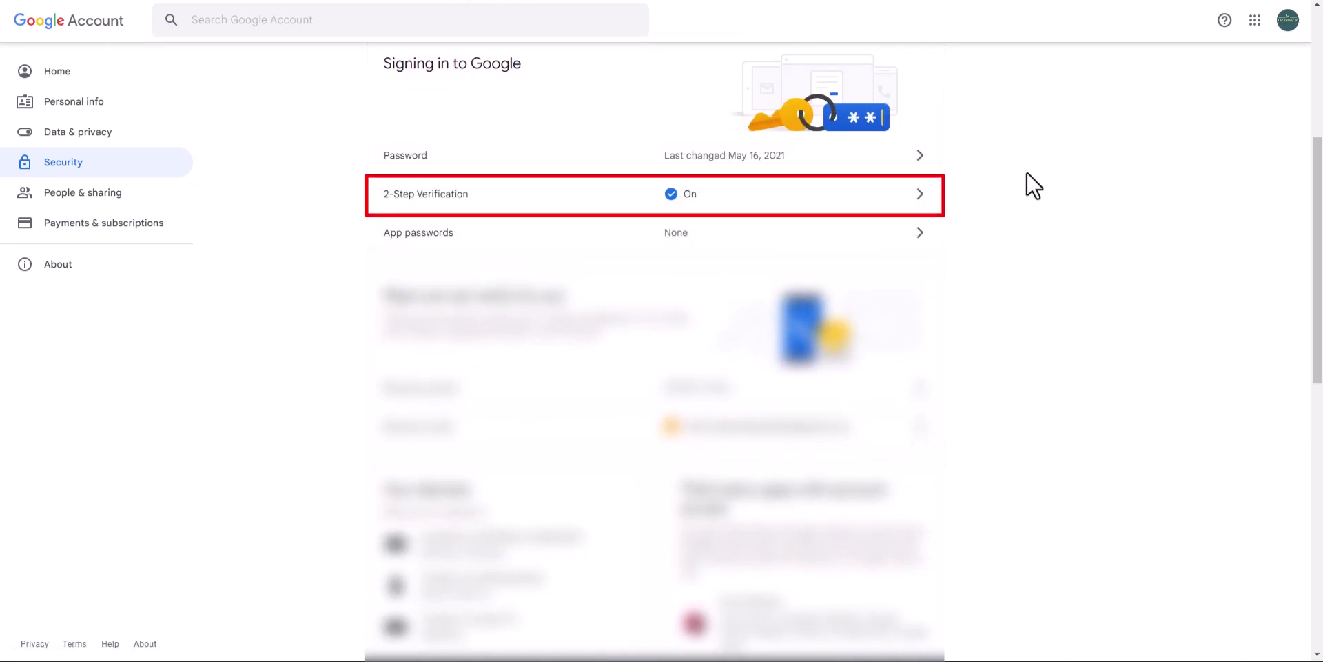
# Generate an app password for a custom app named 'Business Email address'
pyautogui.click(640, 240)
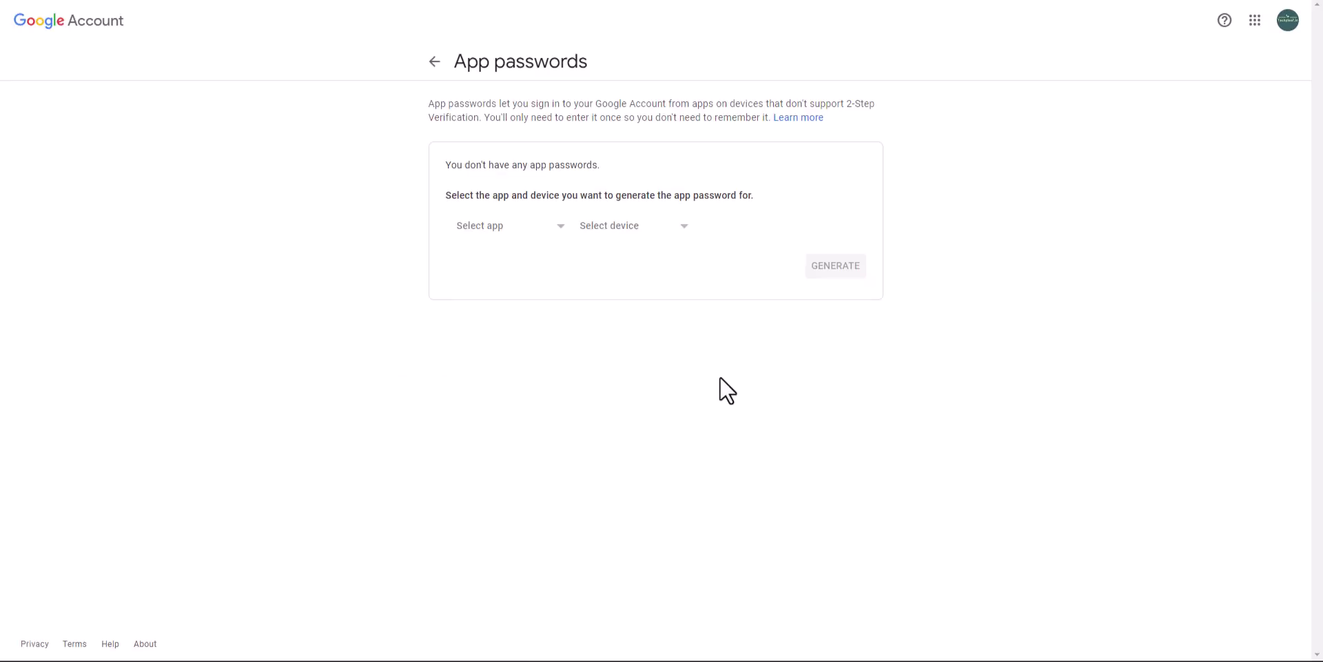
pyautogui.click(539, 233)
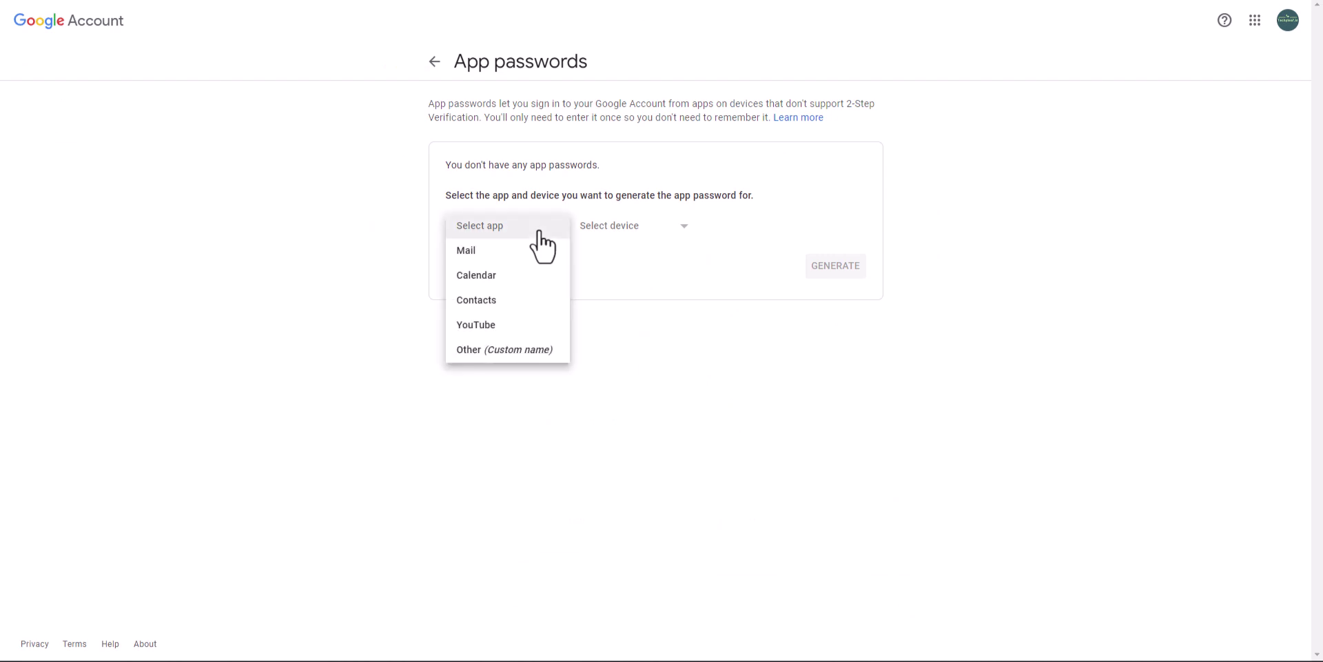
pyautogui.click(505, 350)
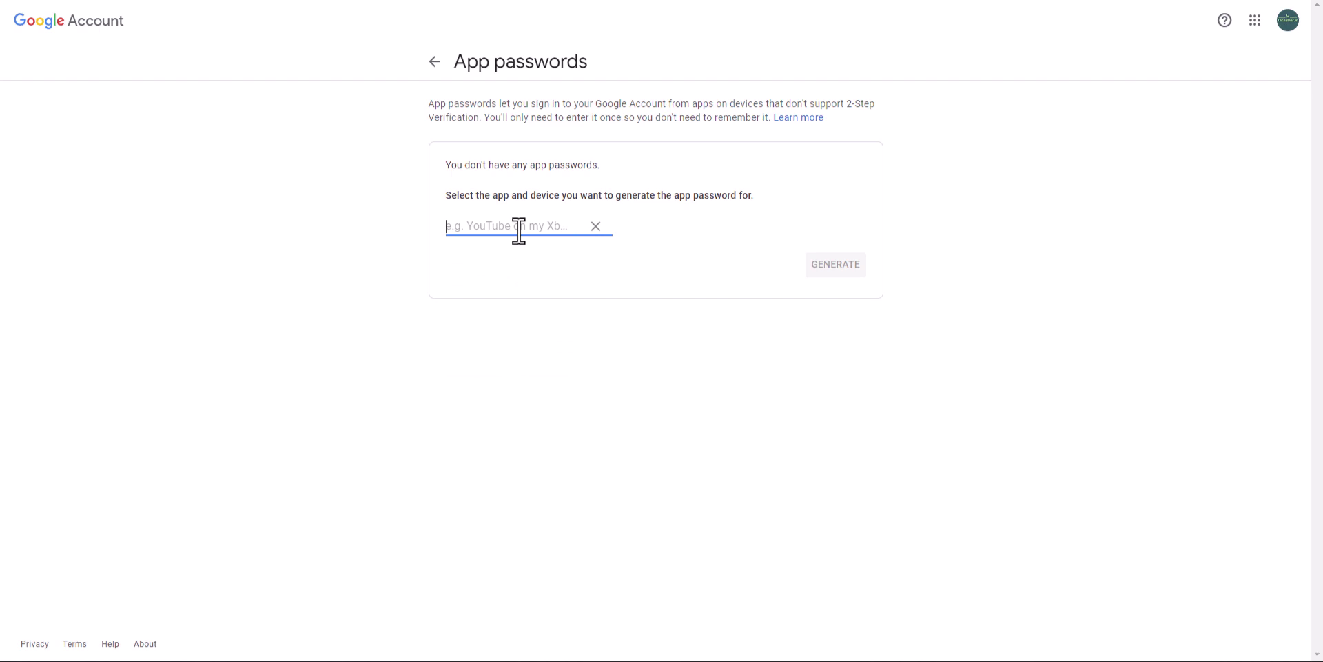
pyautogui.write('Busi')
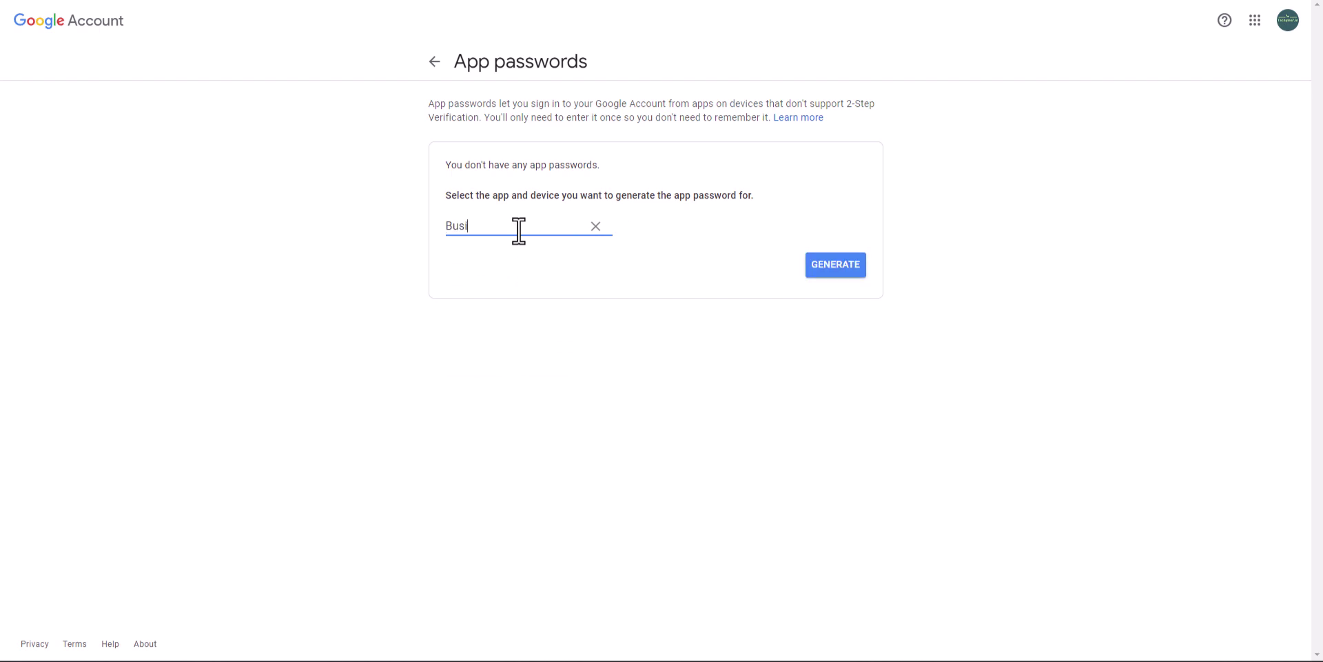
pyautogui.write('ness Email address')
pyautogui.click(816, 263)
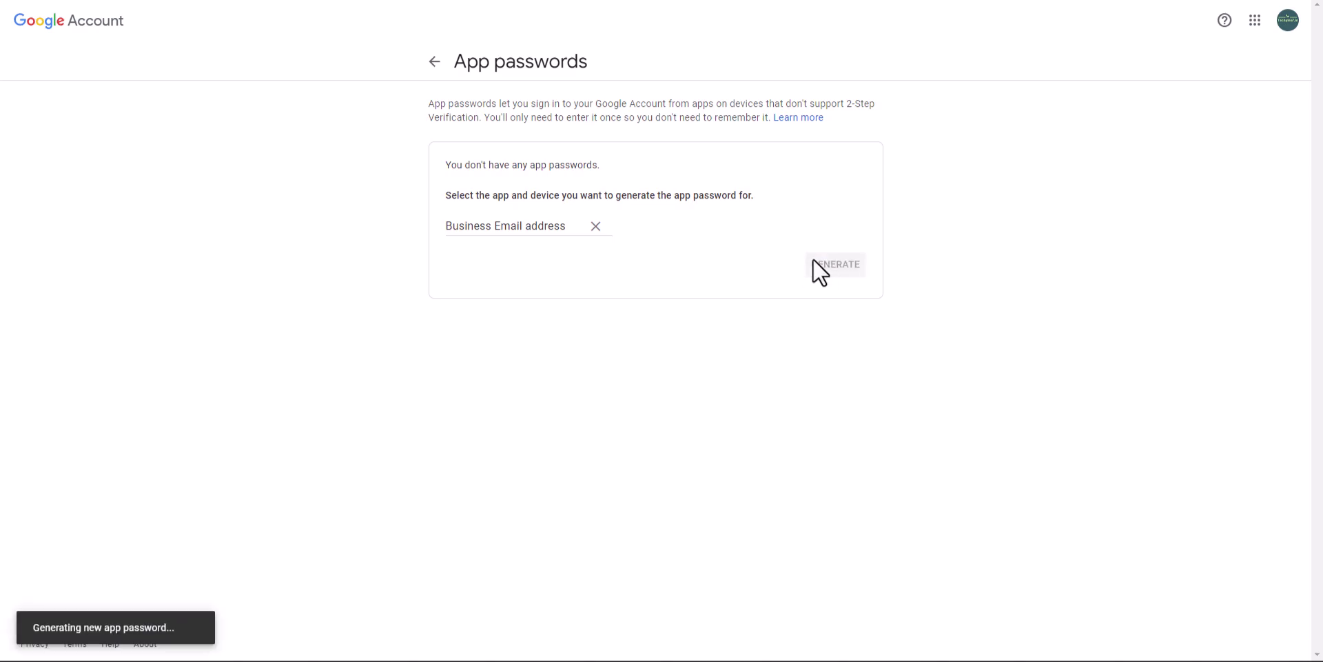
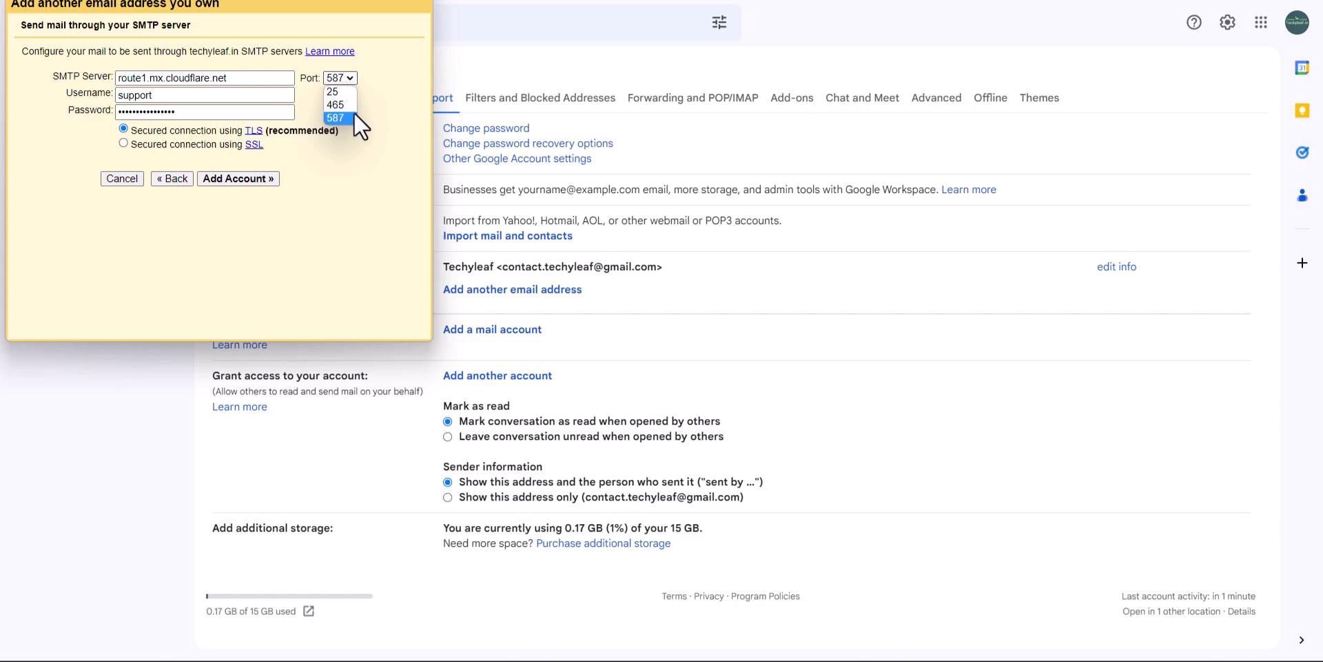
# Keep port 587, submit the server settings, and retry after the 404 temporary error
pyautogui.click(349, 117)
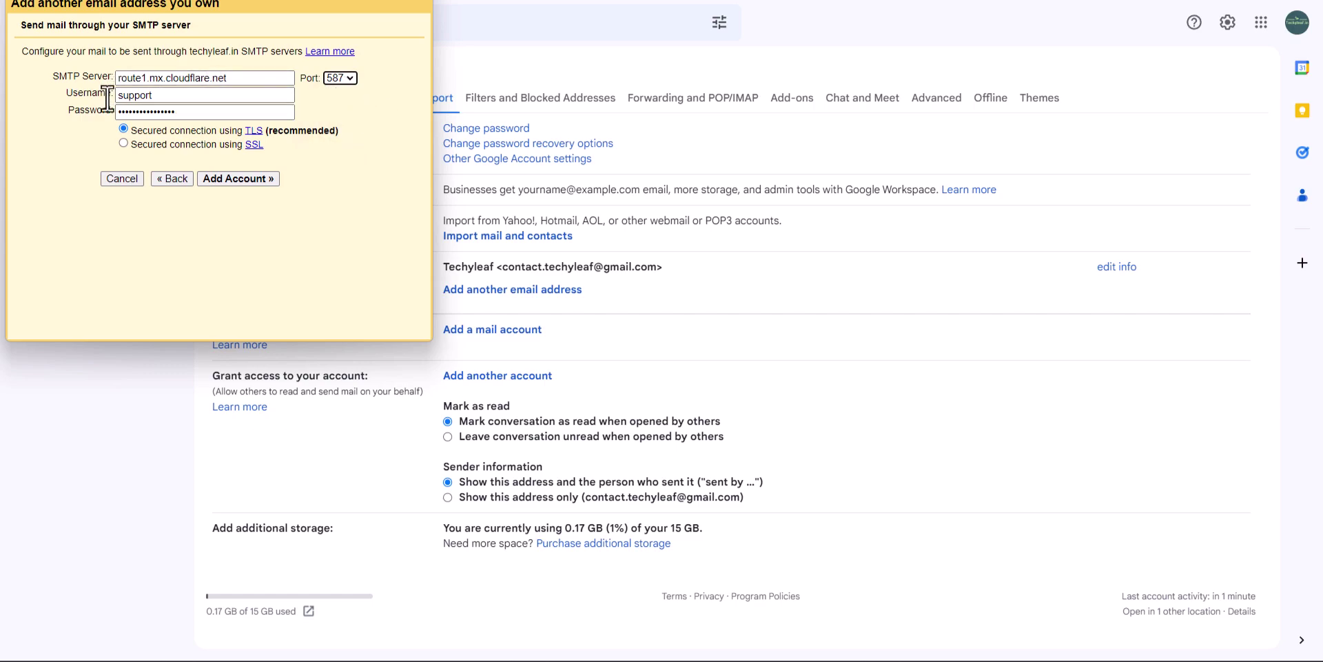
pyautogui.click(239, 179)
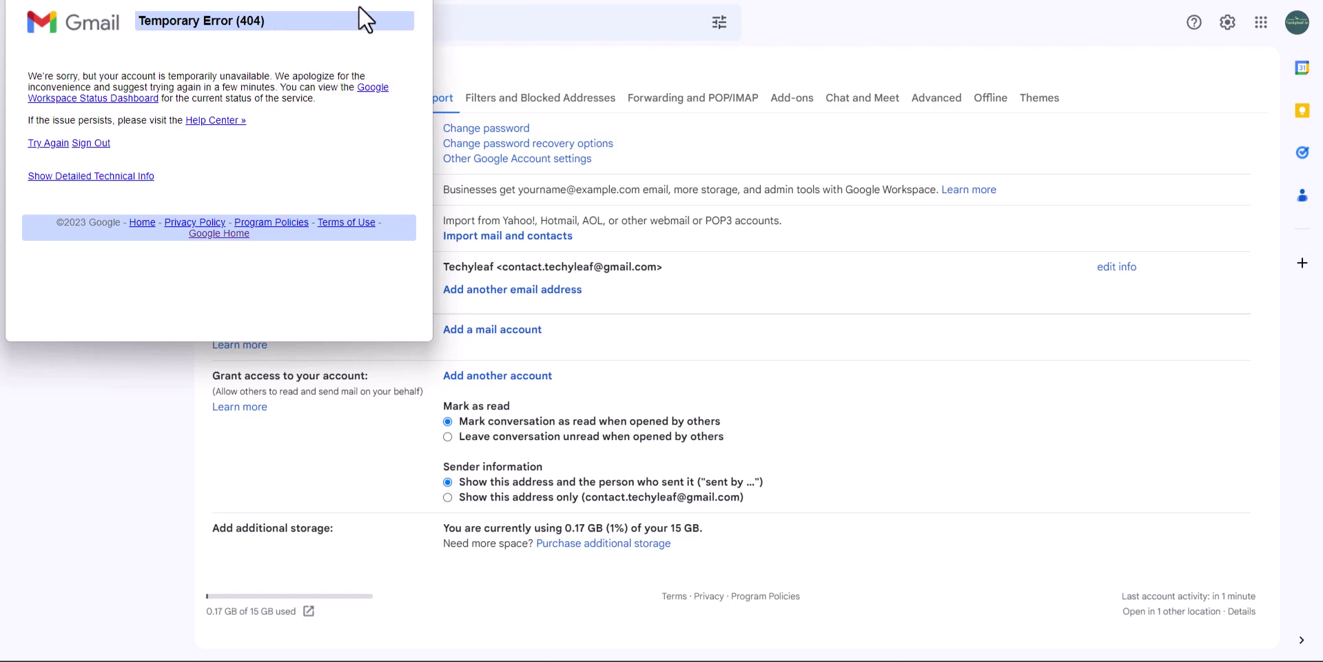
pyautogui.click(64, 145)
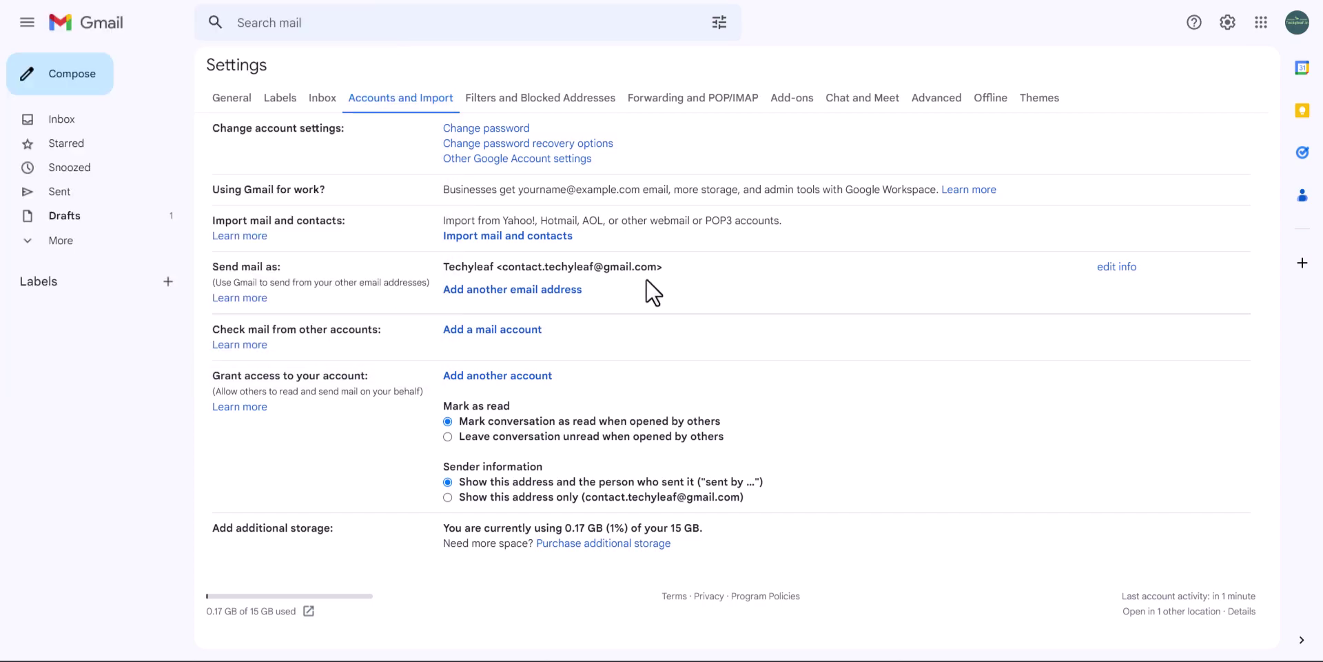
# Add the support address as a send-as alias, paste the password, and set the SMTP server to smtp.gmail.com
pyautogui.click(531, 290)
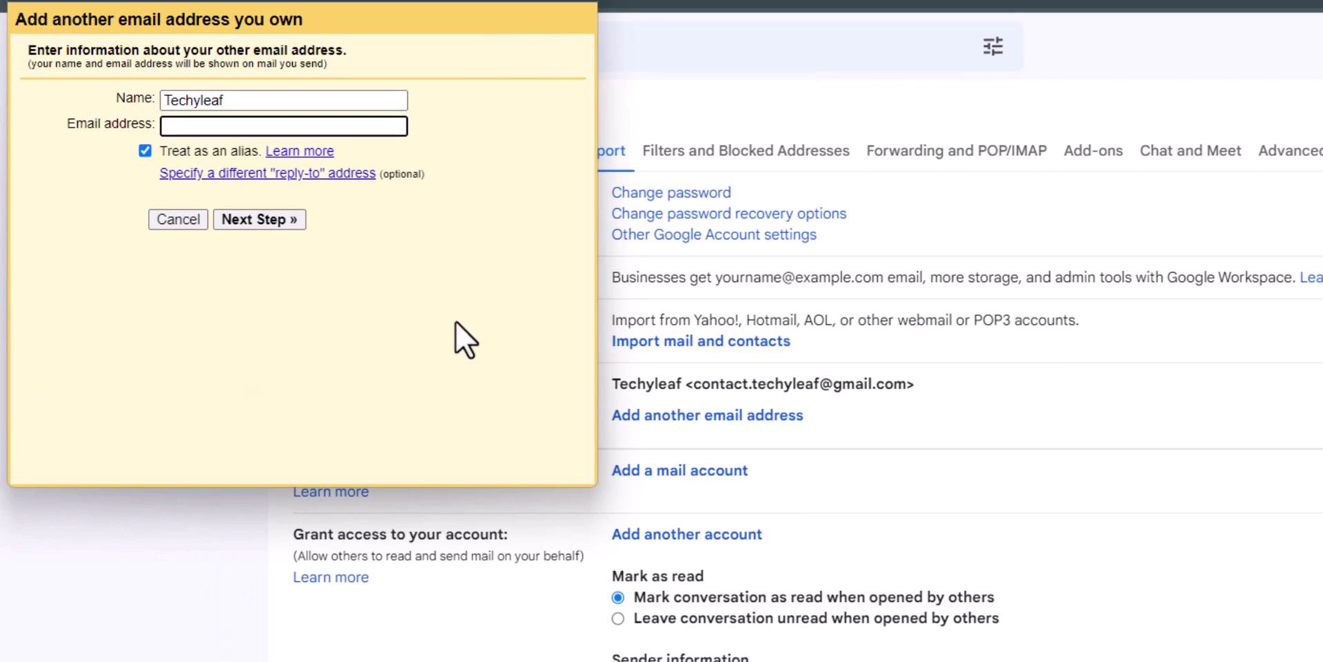
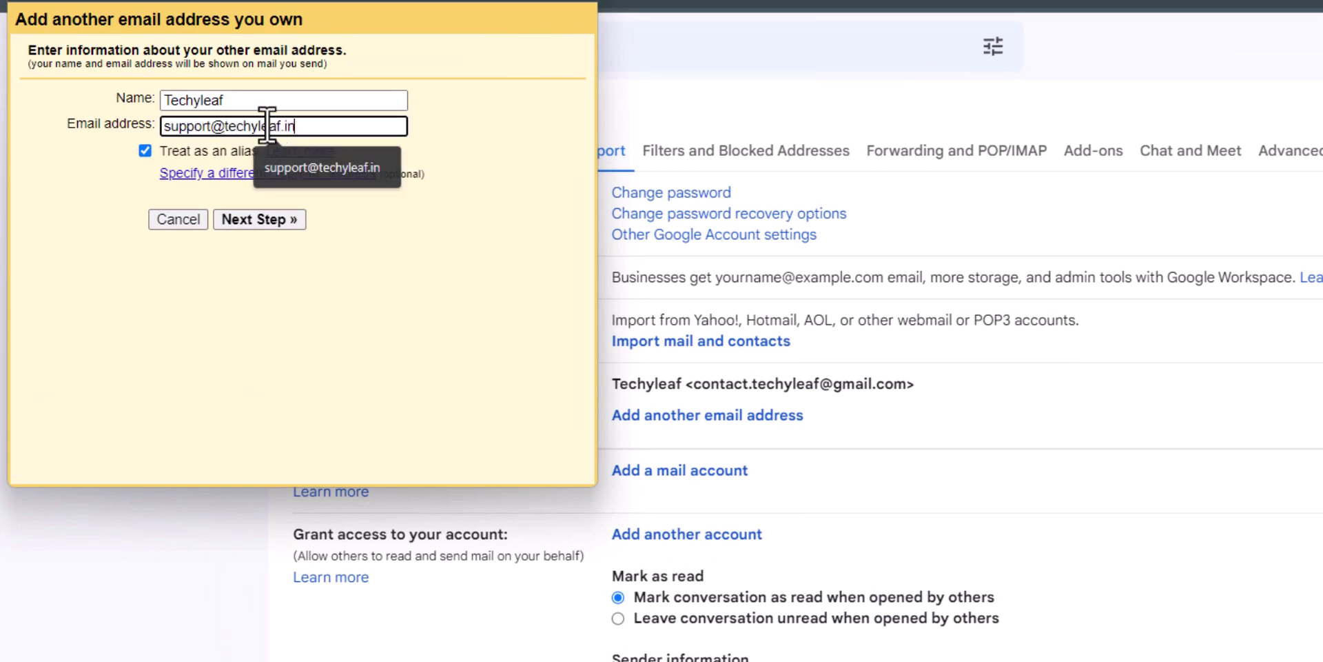
pyautogui.click(469, 130)
pyautogui.click(265, 219)
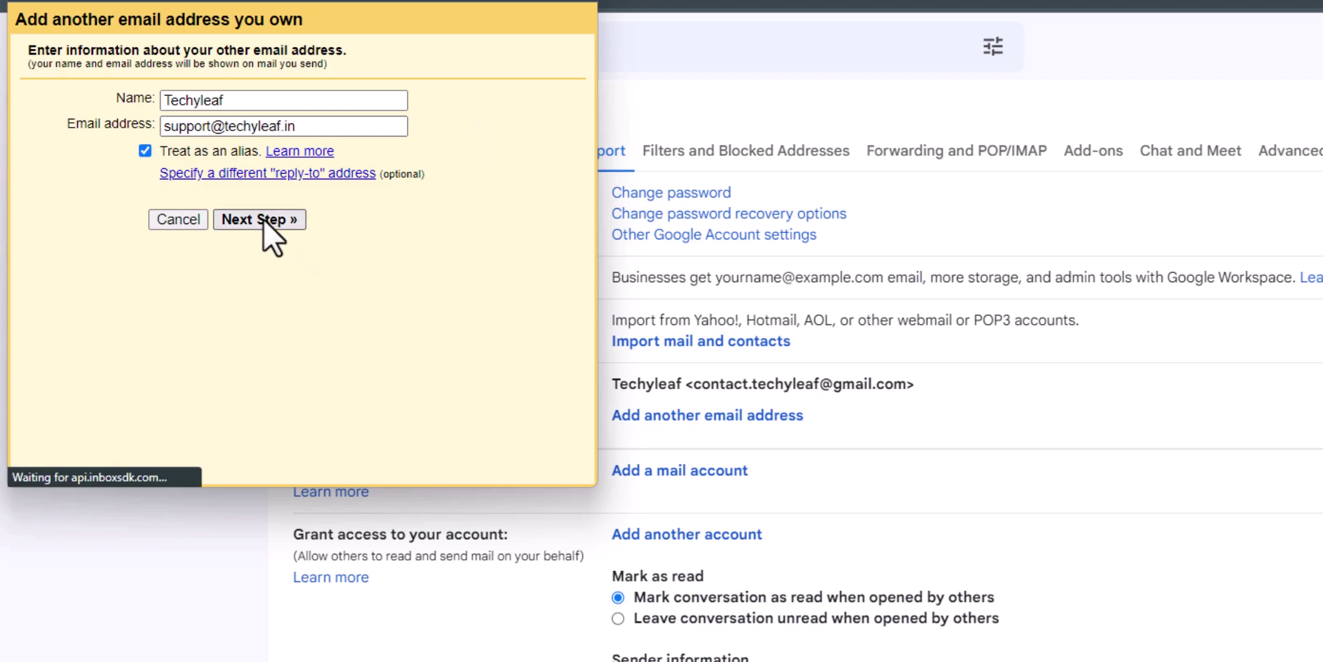
pyautogui.click(238, 169)
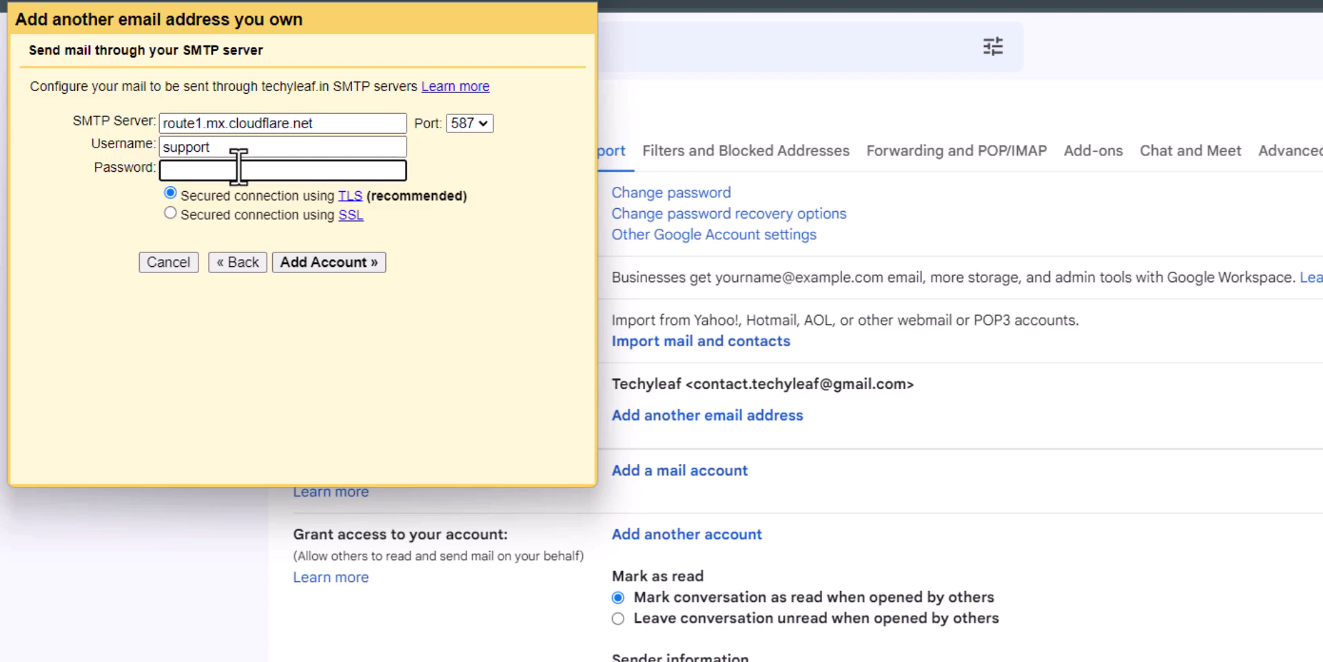
pyautogui.hotkey('ctrl', 'v')
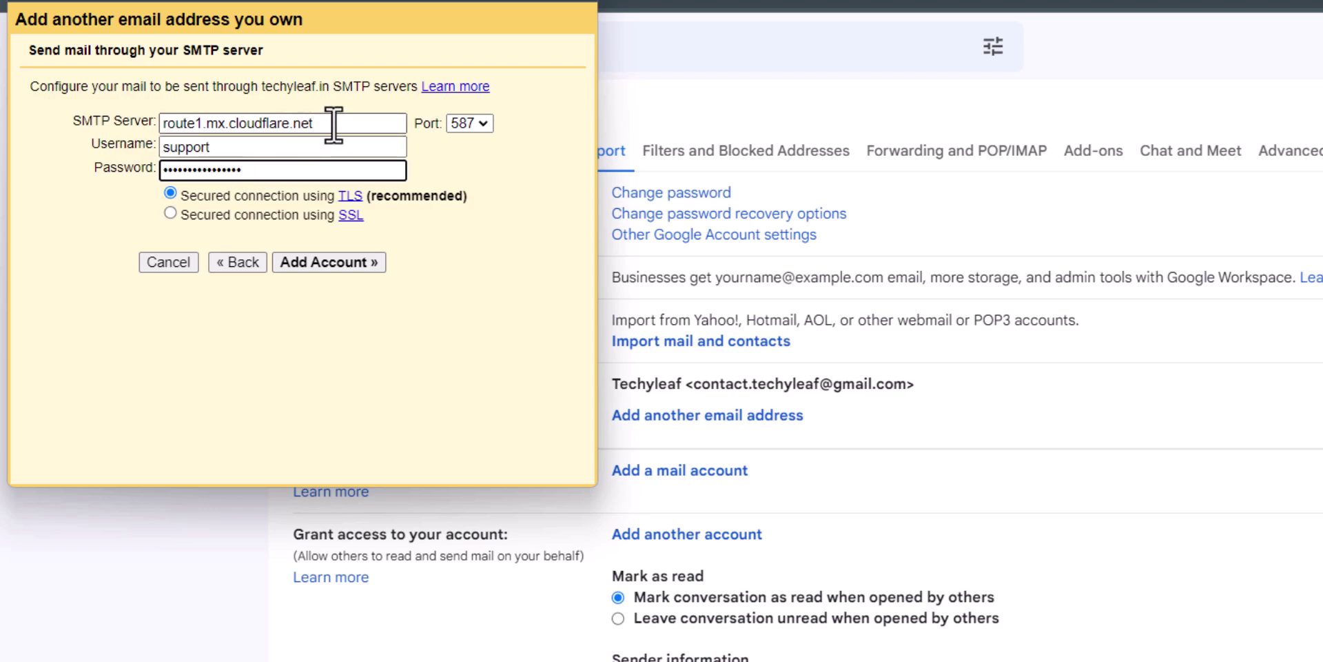
pyautogui.doubleClick(333, 124)
pyautogui.tripleClick(334, 124)
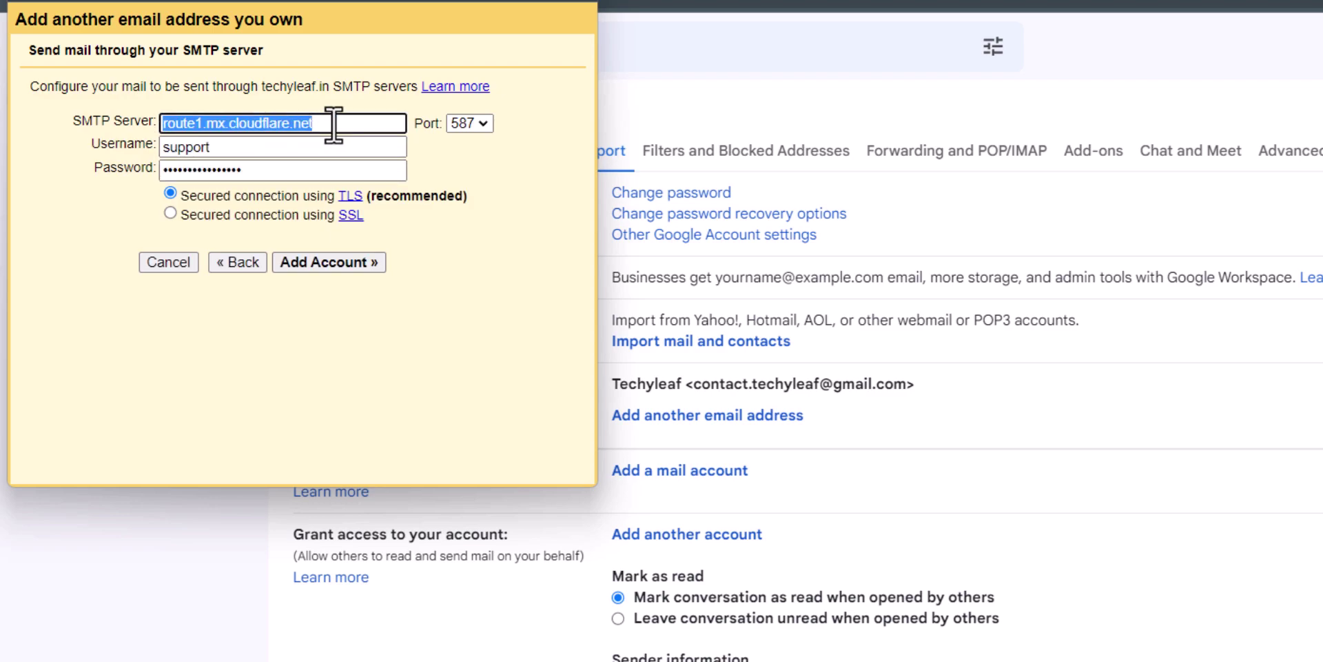
pyautogui.write('sm')
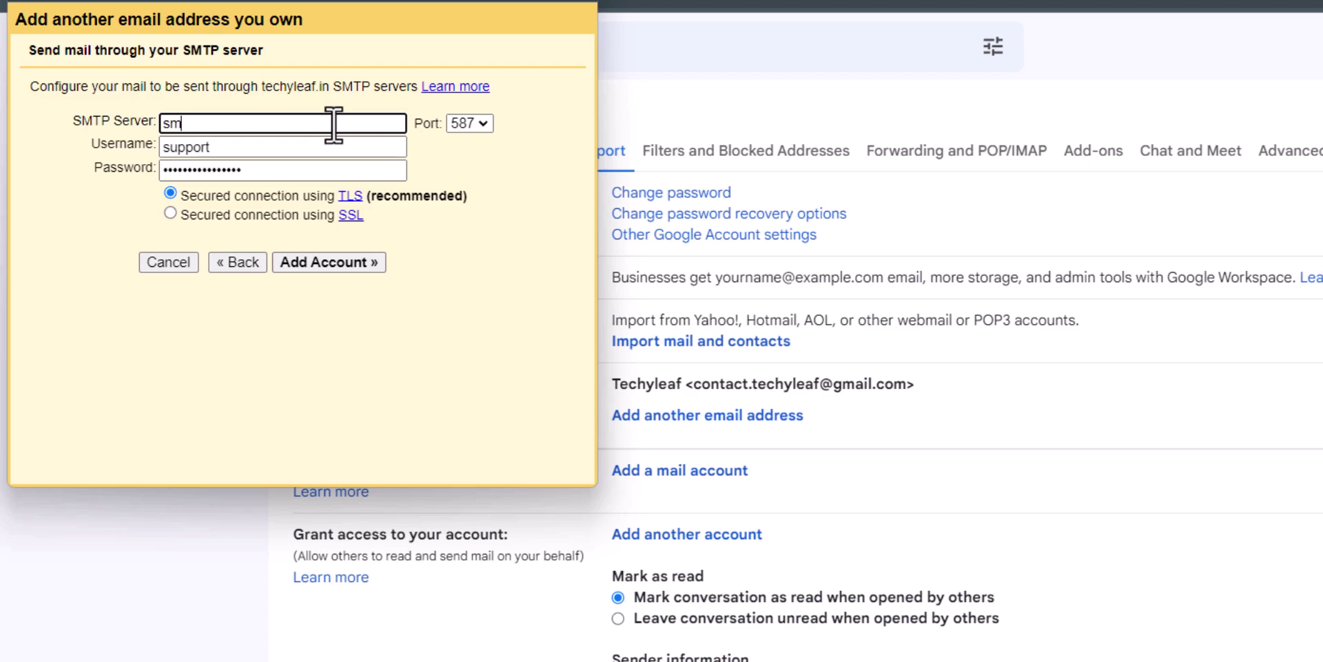
pyautogui.write('tp.gmail.com')
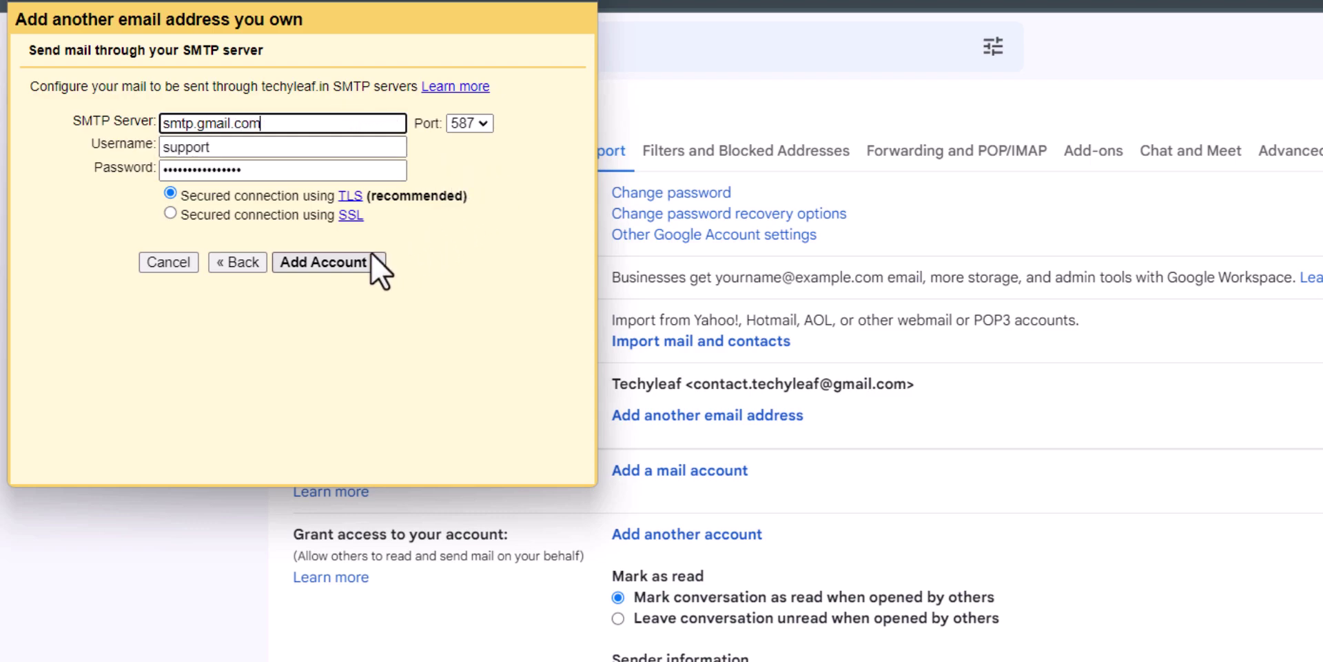
pyautogui.click(342, 258)
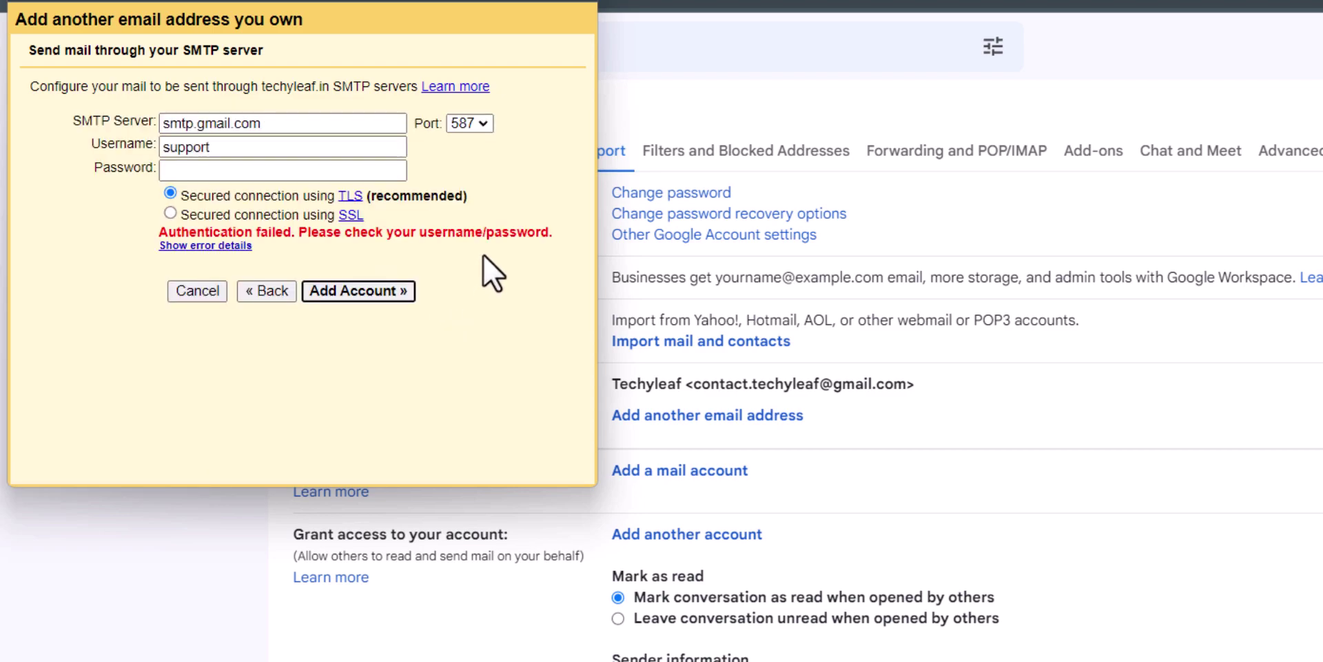
# Re-enter the password, replace the username with the Gmail account's login, and resubmit the settings
pyautogui.click(280, 172)
pyautogui.hotkey('ctrl', 'v')
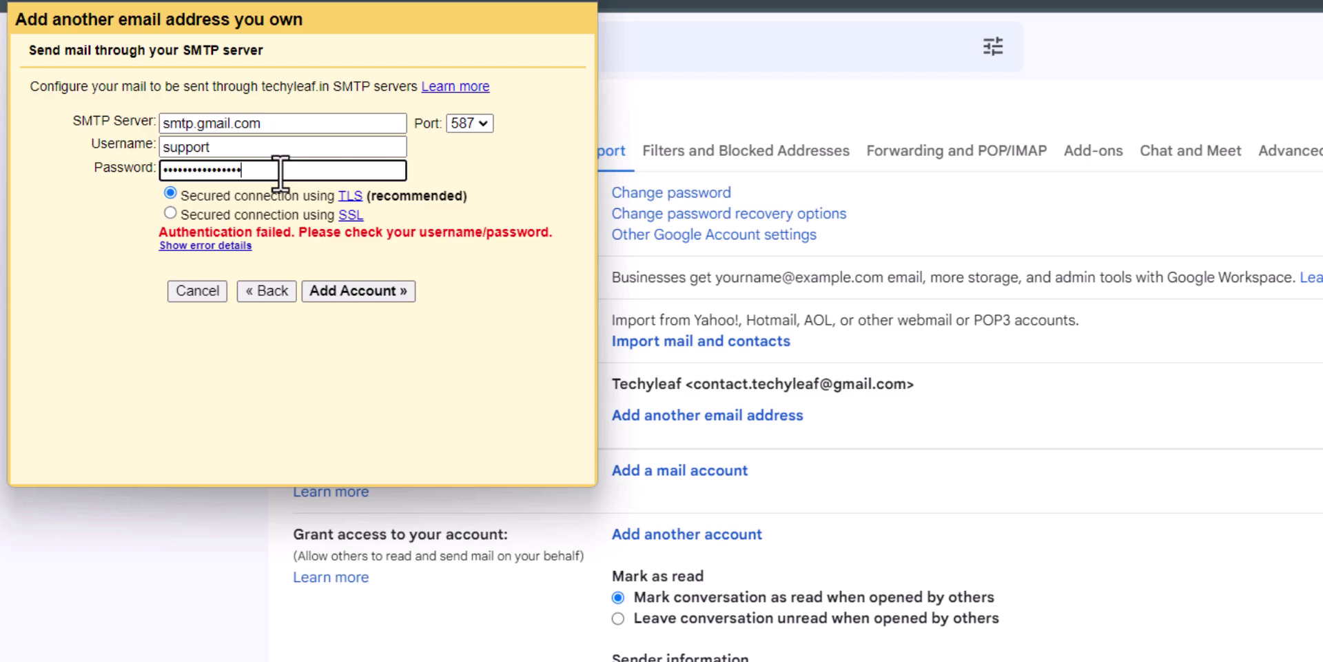
pyautogui.doubleClick(283, 146)
pyautogui.press('BackSpace')
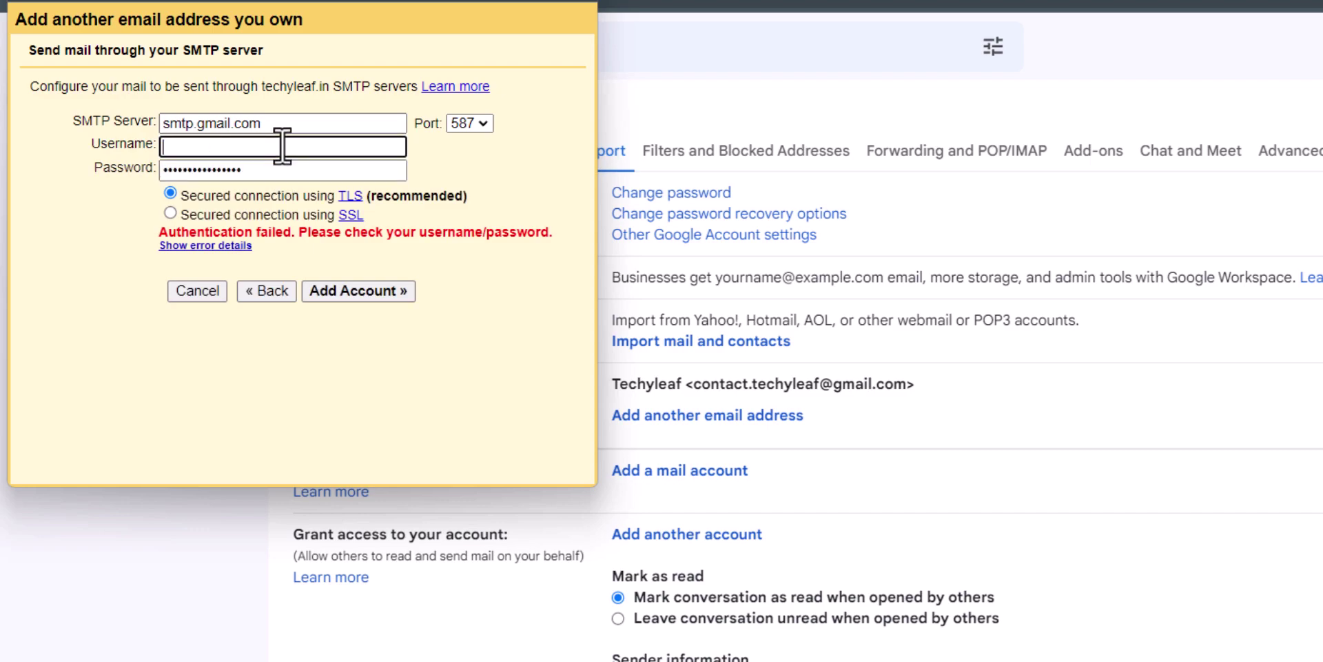
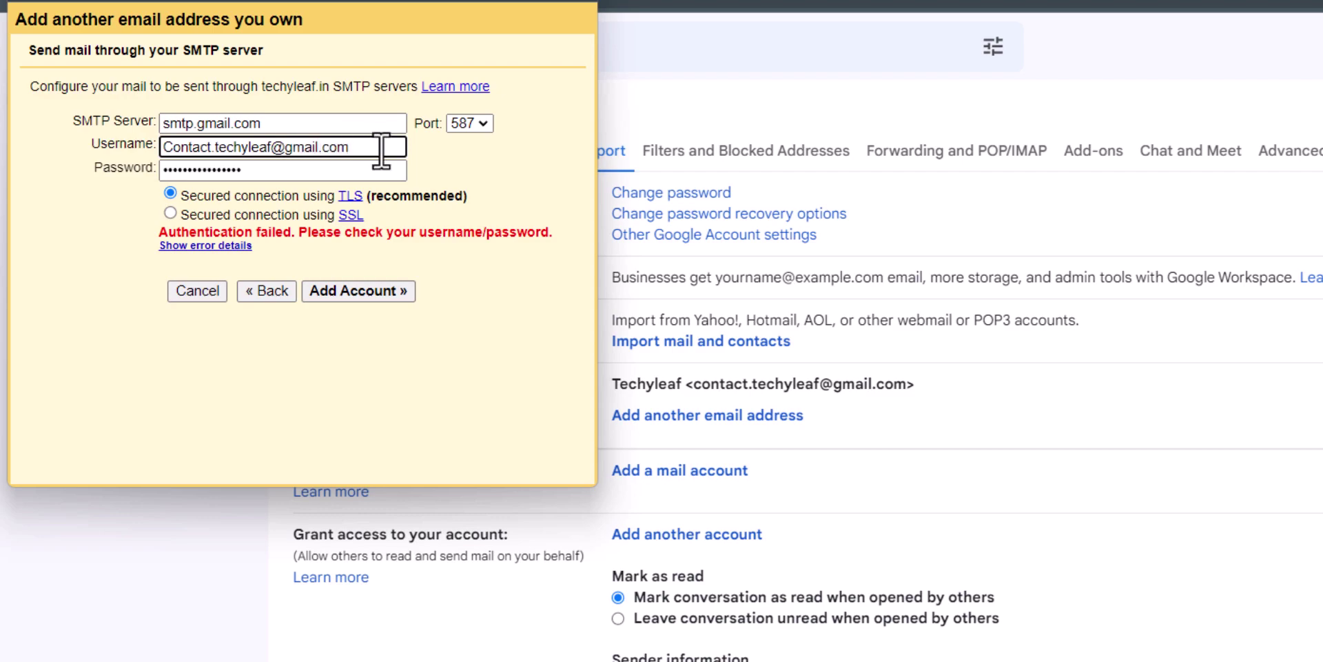
pyautogui.moveTo(348, 146); pyautogui.dragTo(166, 147)
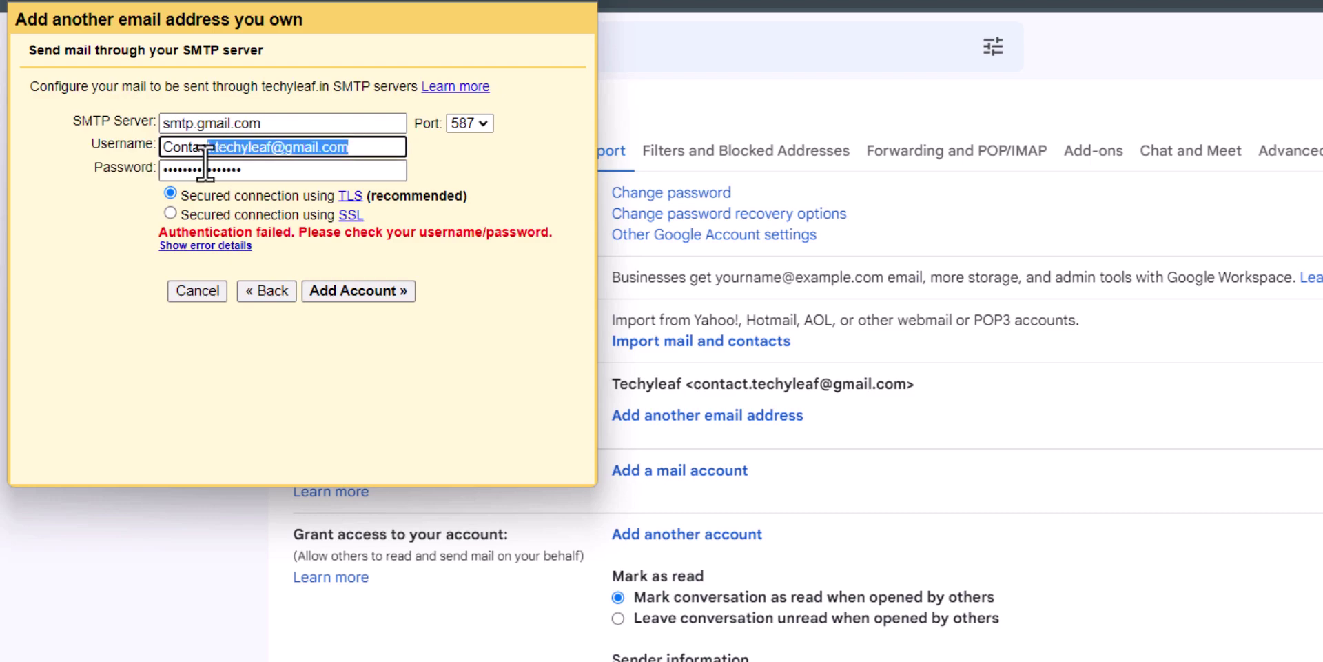
pyautogui.click(450, 150)
pyautogui.tripleClick(305, 123)
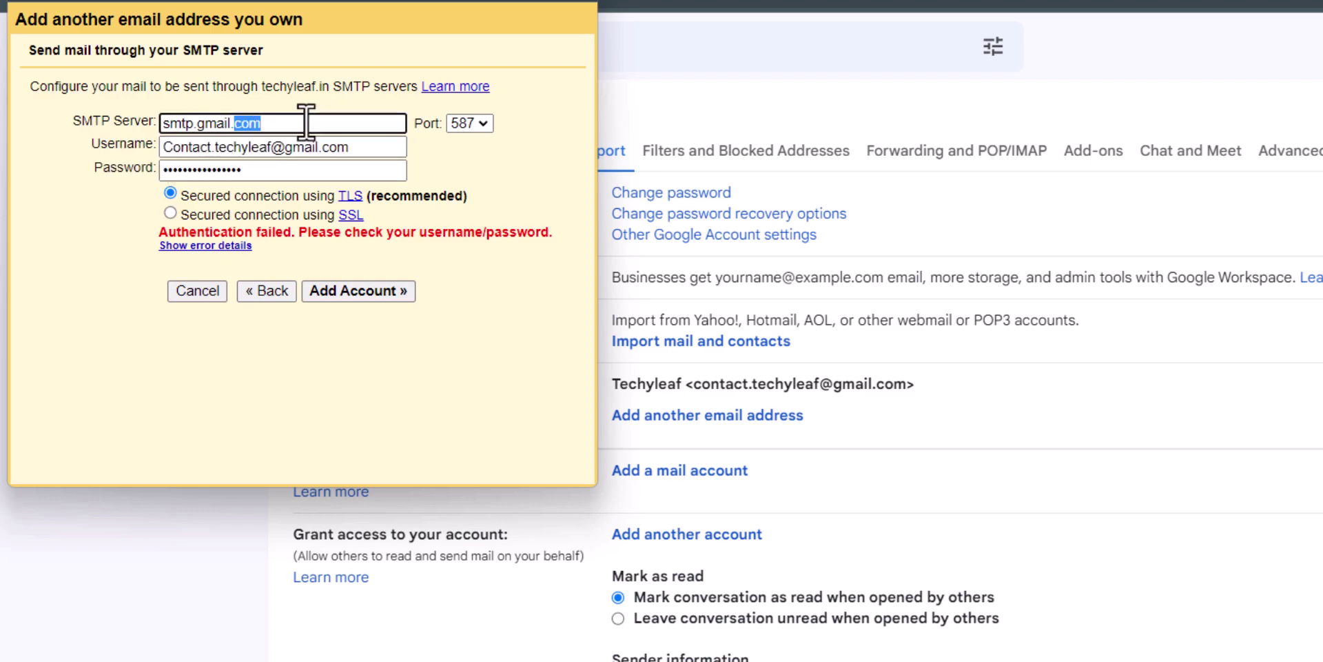
pyautogui.click(306, 123)
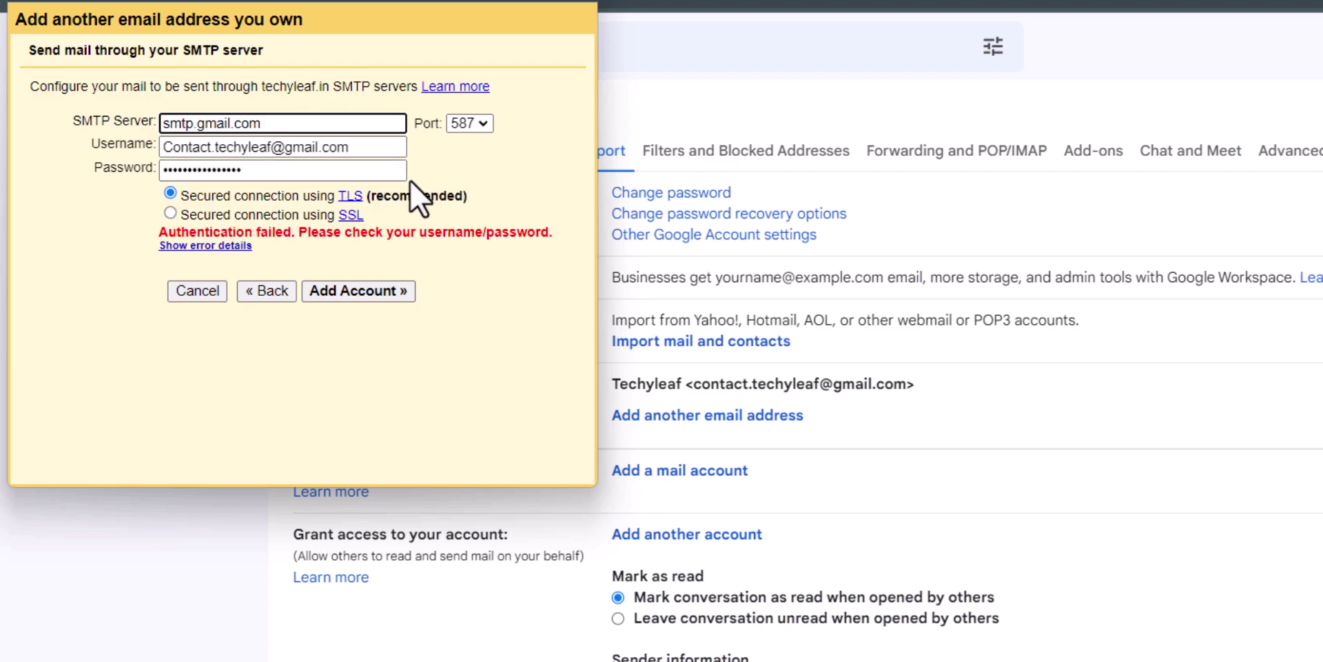
pyautogui.click(373, 291)
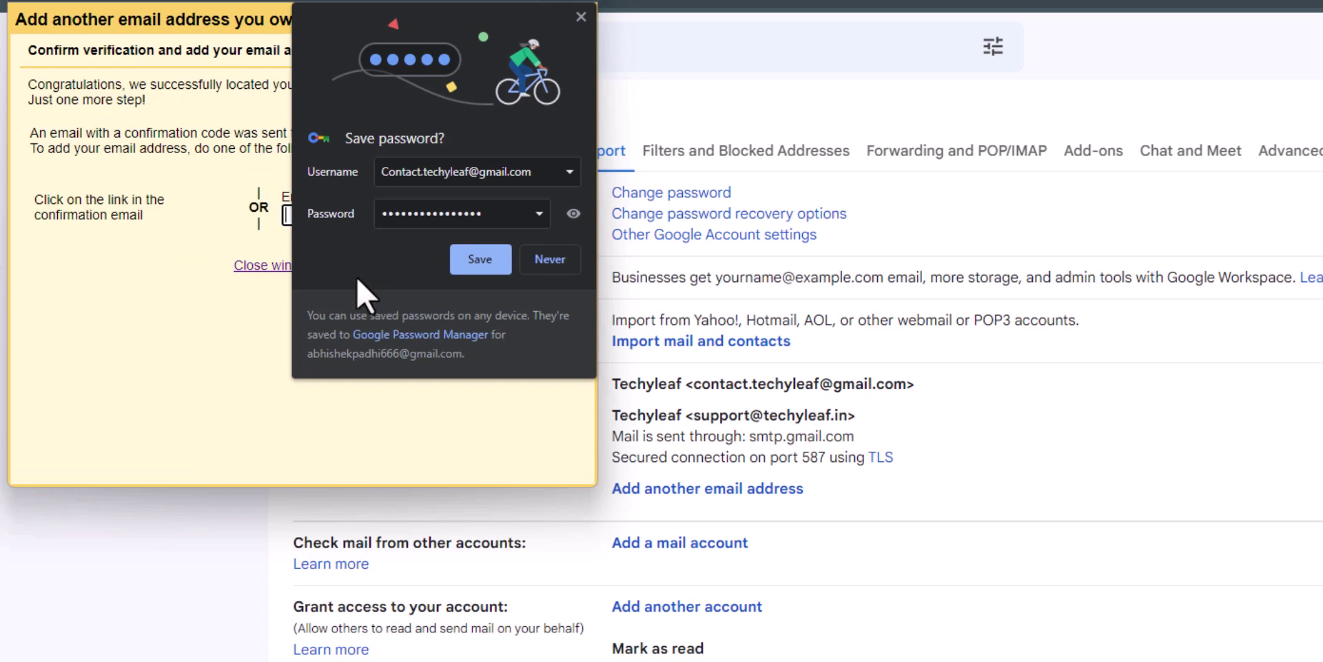
# Decline saving the password, close the verification window, and return to the inbox
pyautogui.click(549, 259)
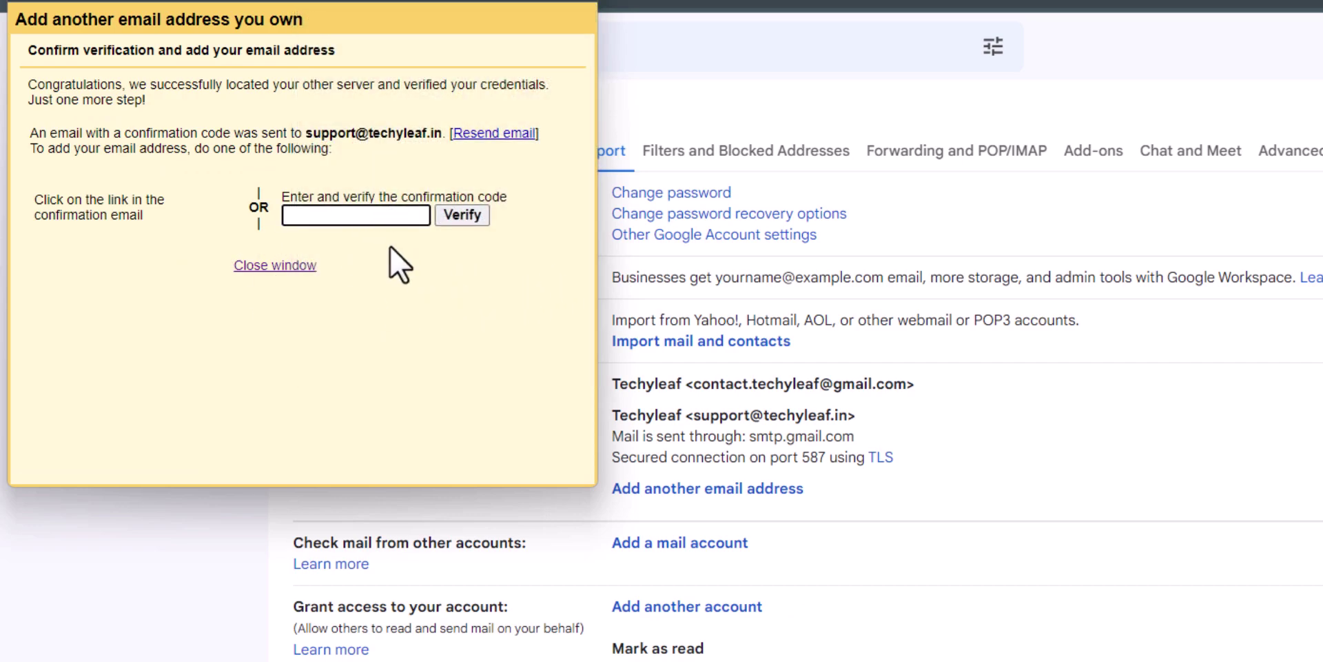
pyautogui.click(277, 266)
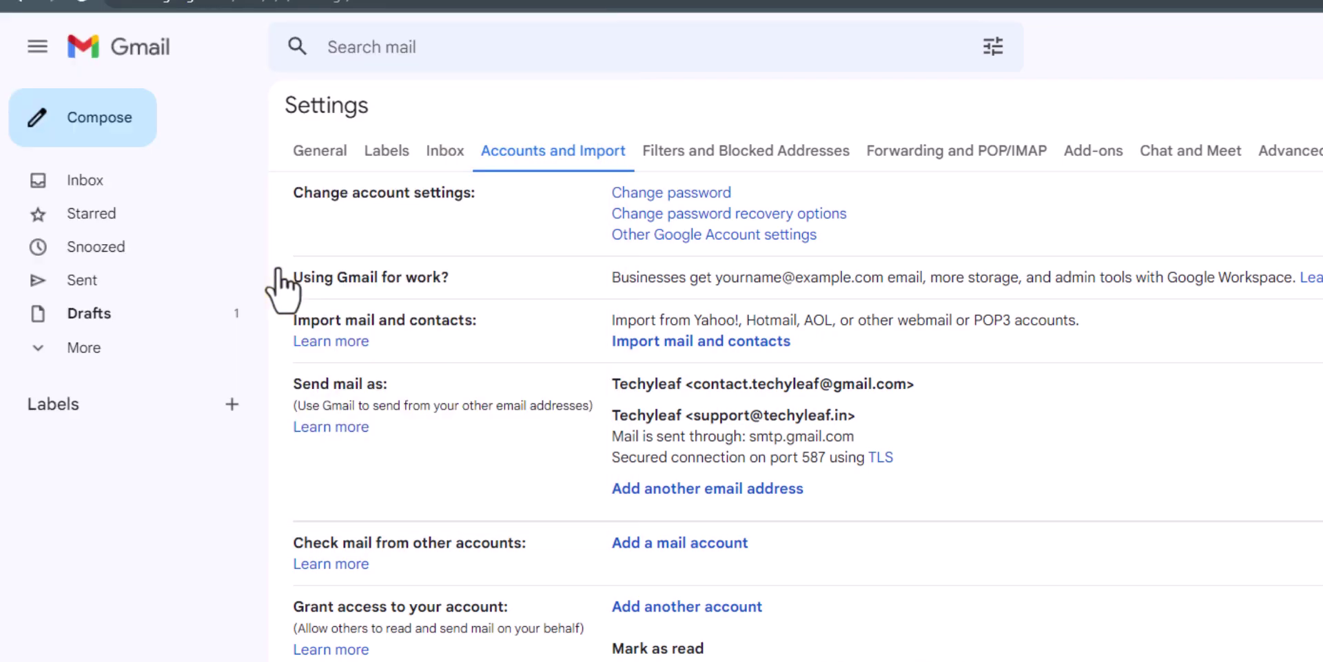
pyautogui.click(112, 184)
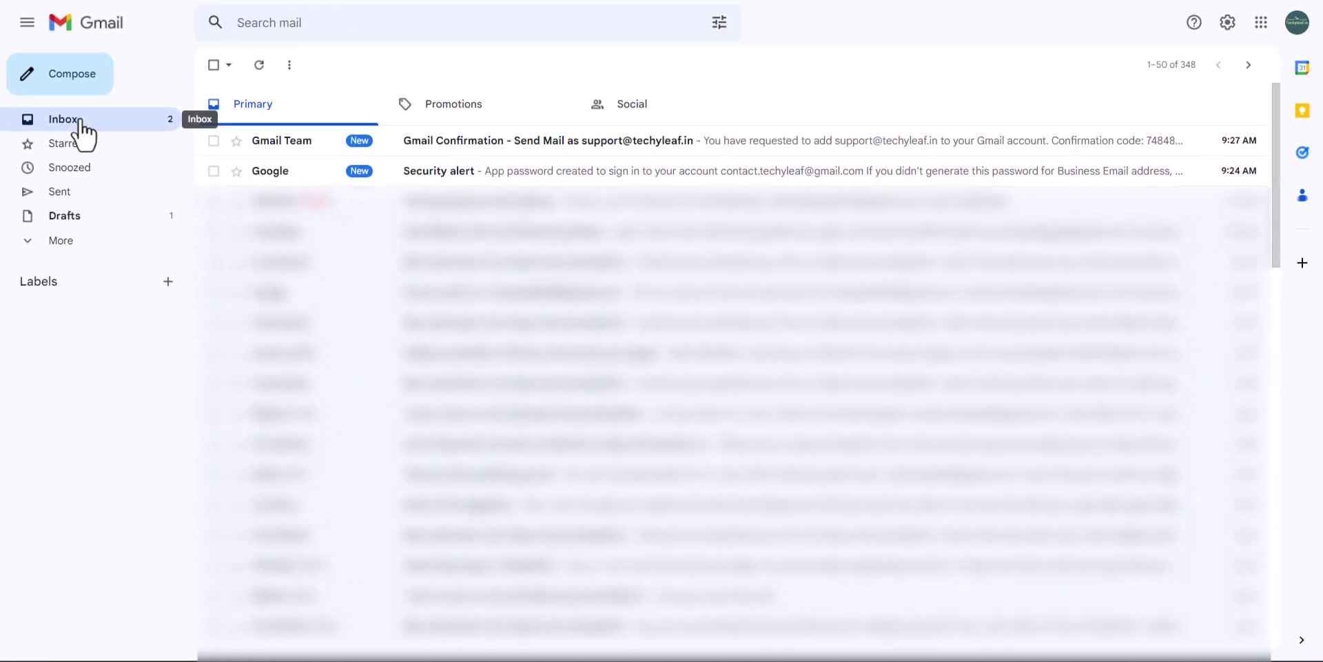
# Confirm sending as the support address from the Gmail Confirmation email, then return to Gmail
pyautogui.click(508, 146)
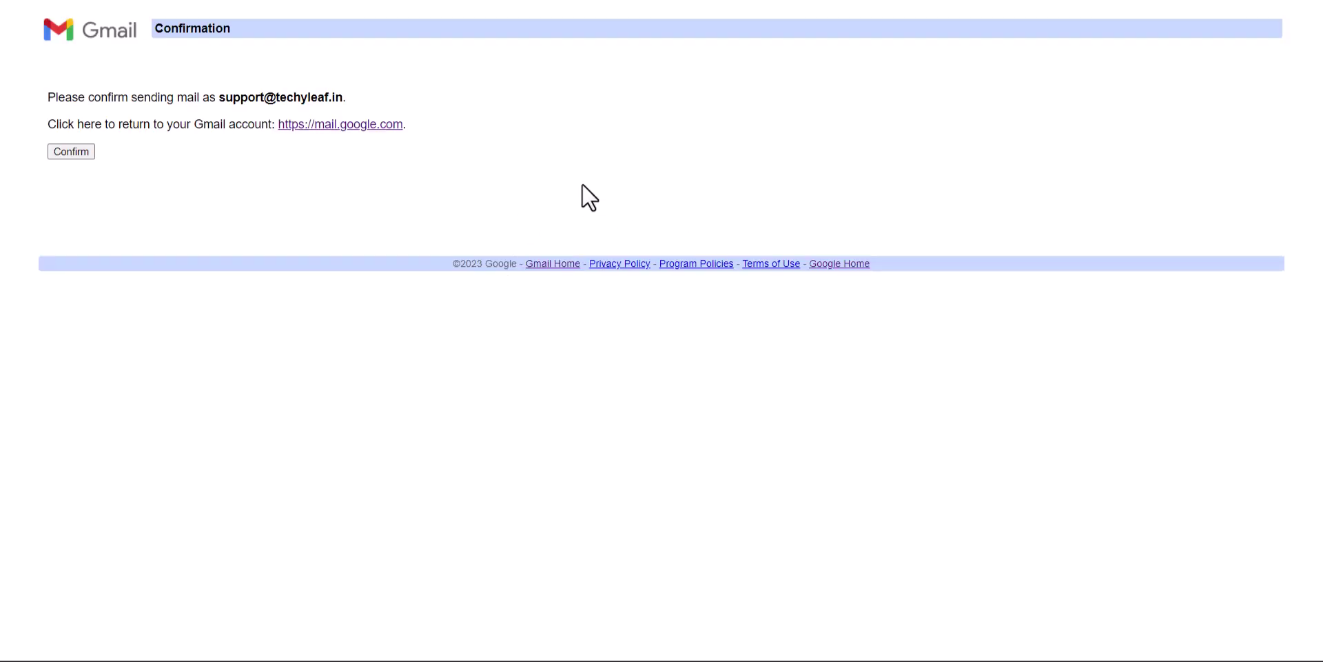
pyautogui.click(80, 152)
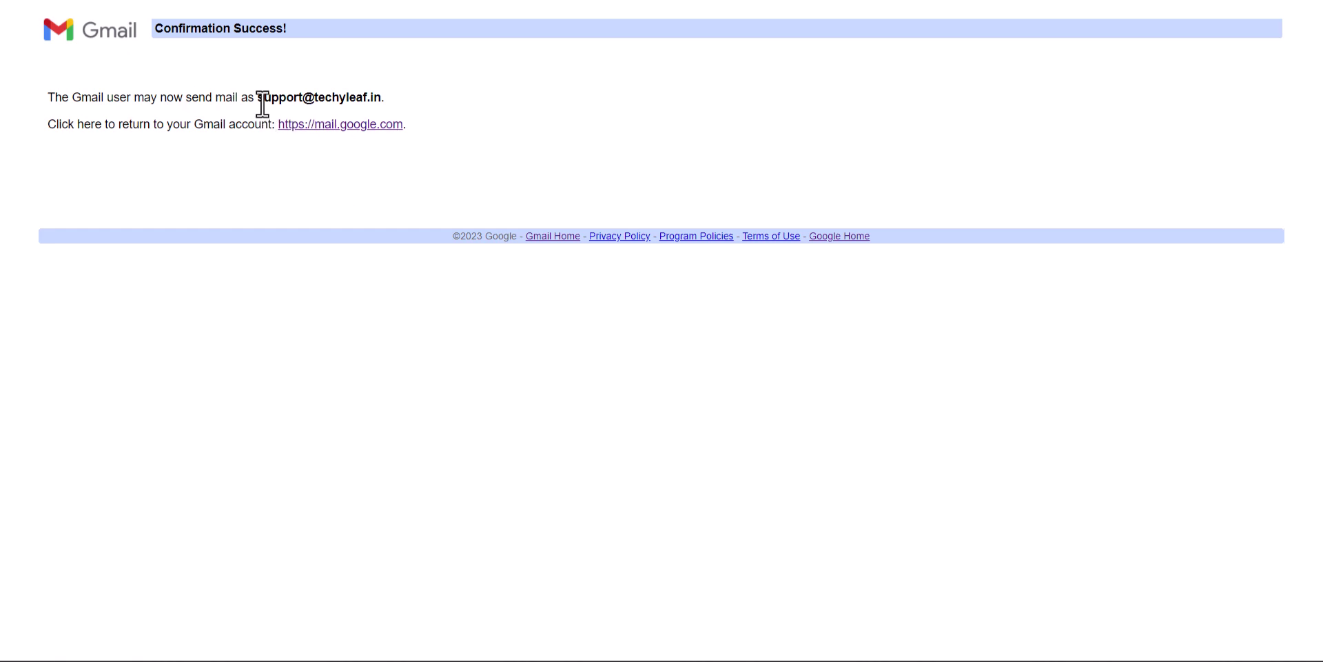
pyautogui.moveTo(264, 98); pyautogui.dragTo(396, 104)
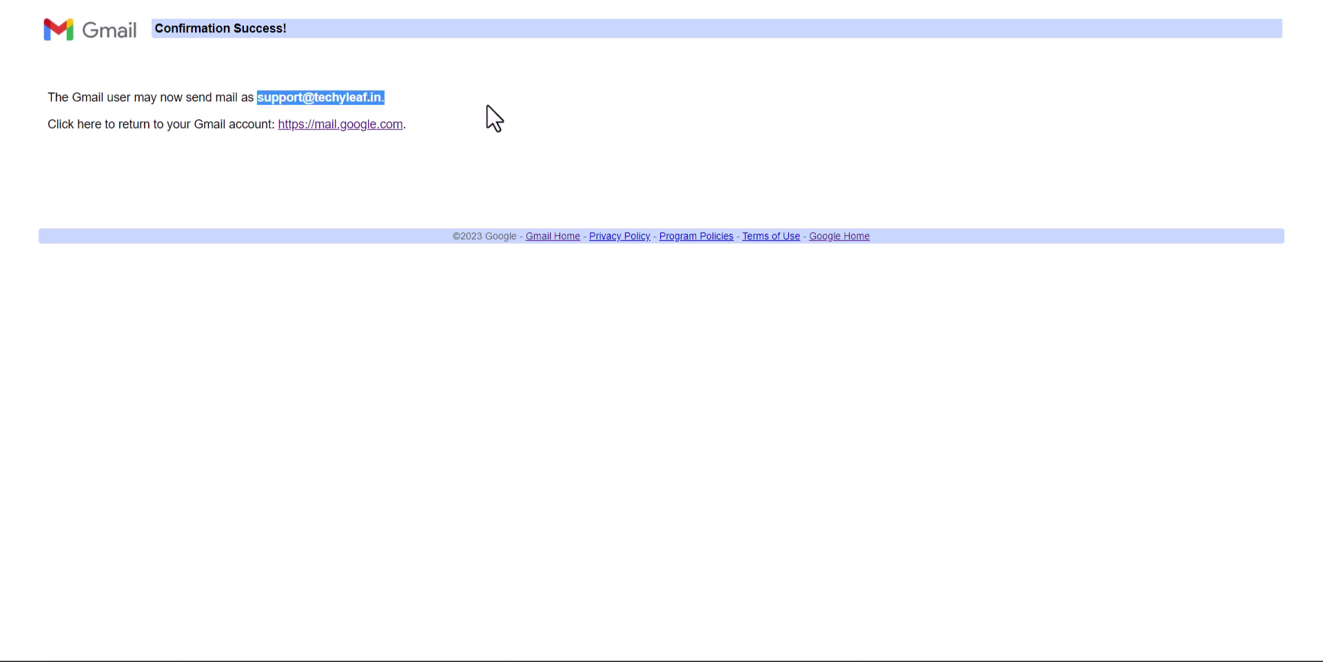
pyautogui.click(364, 125)
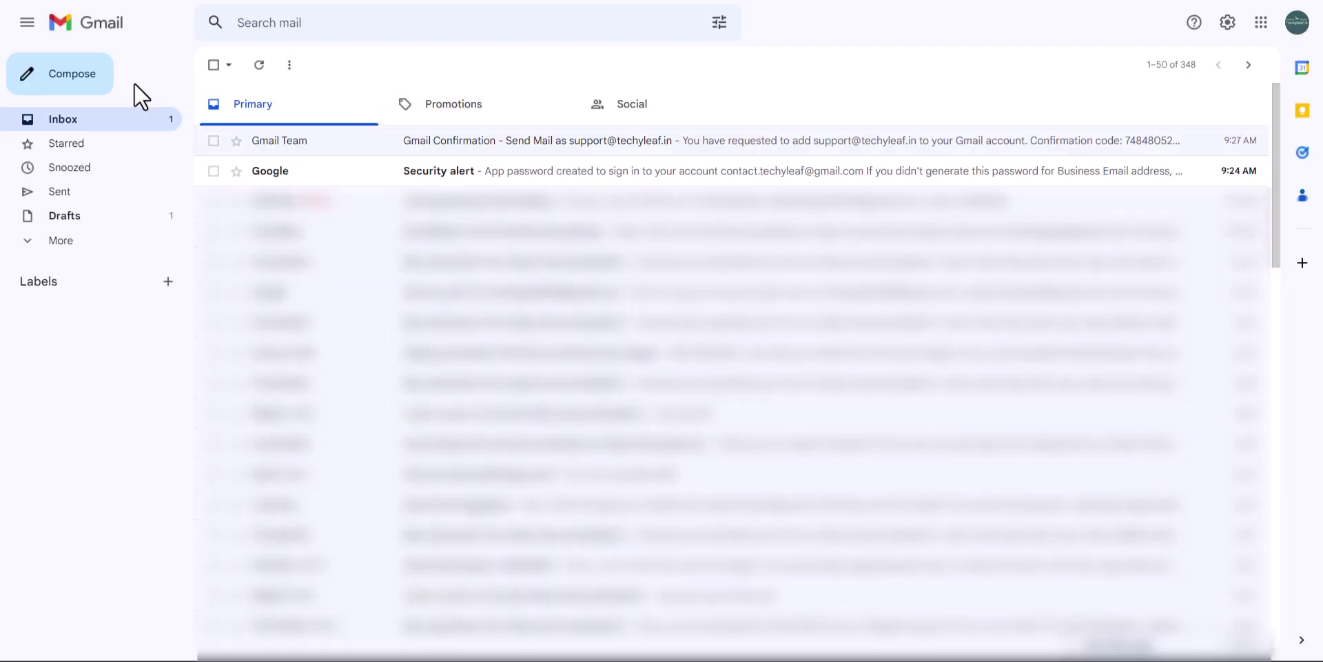
# Compose a new email from the support address to the personal Gmail recipient
pyautogui.click(51, 90)
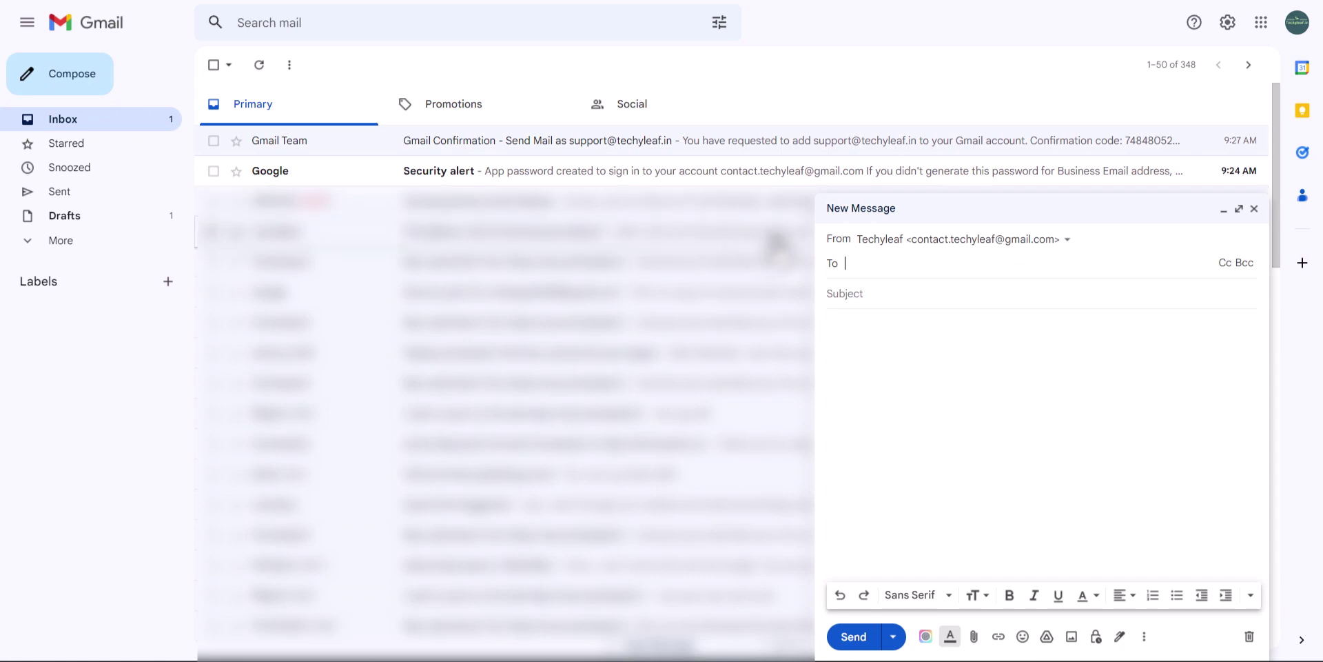
pyautogui.click(982, 242)
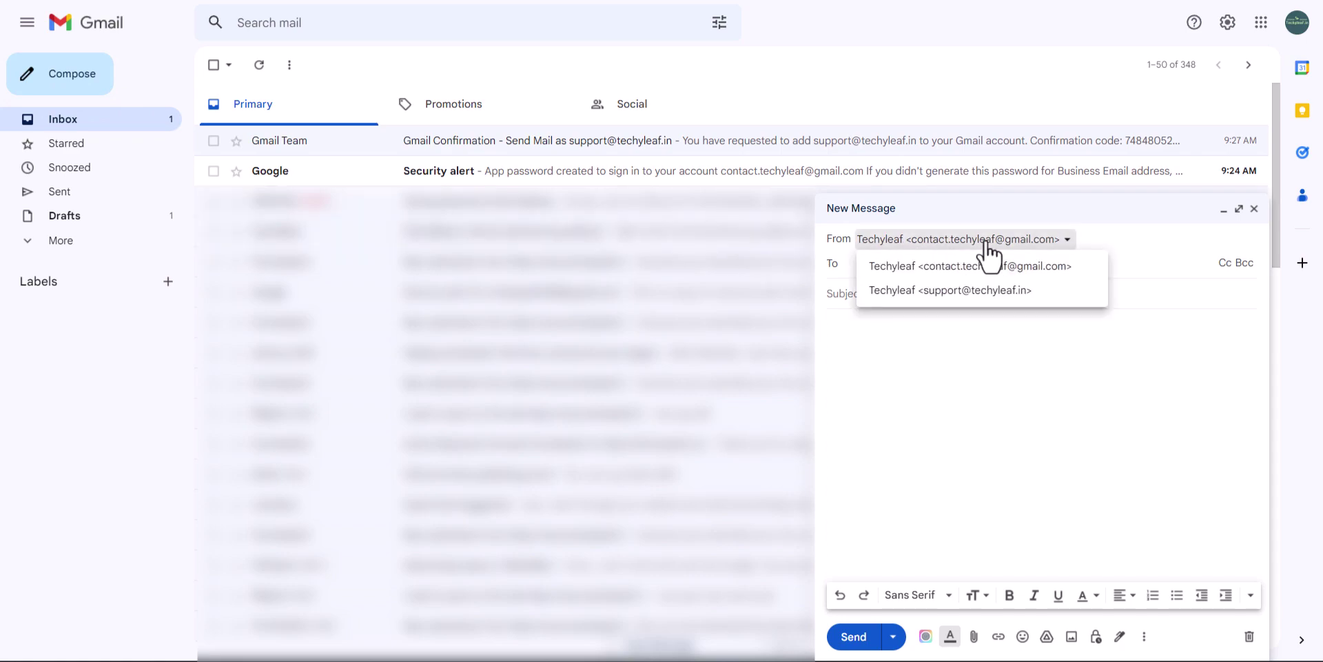
pyautogui.click(967, 298)
pyautogui.click(881, 266)
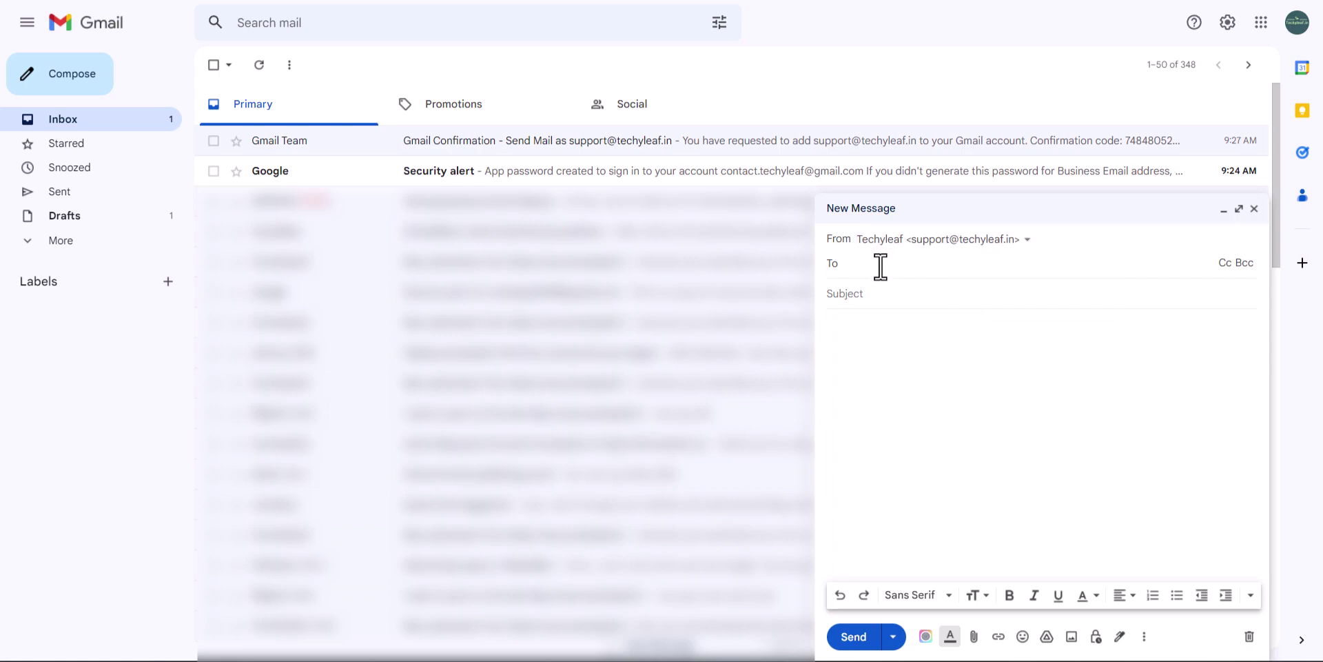
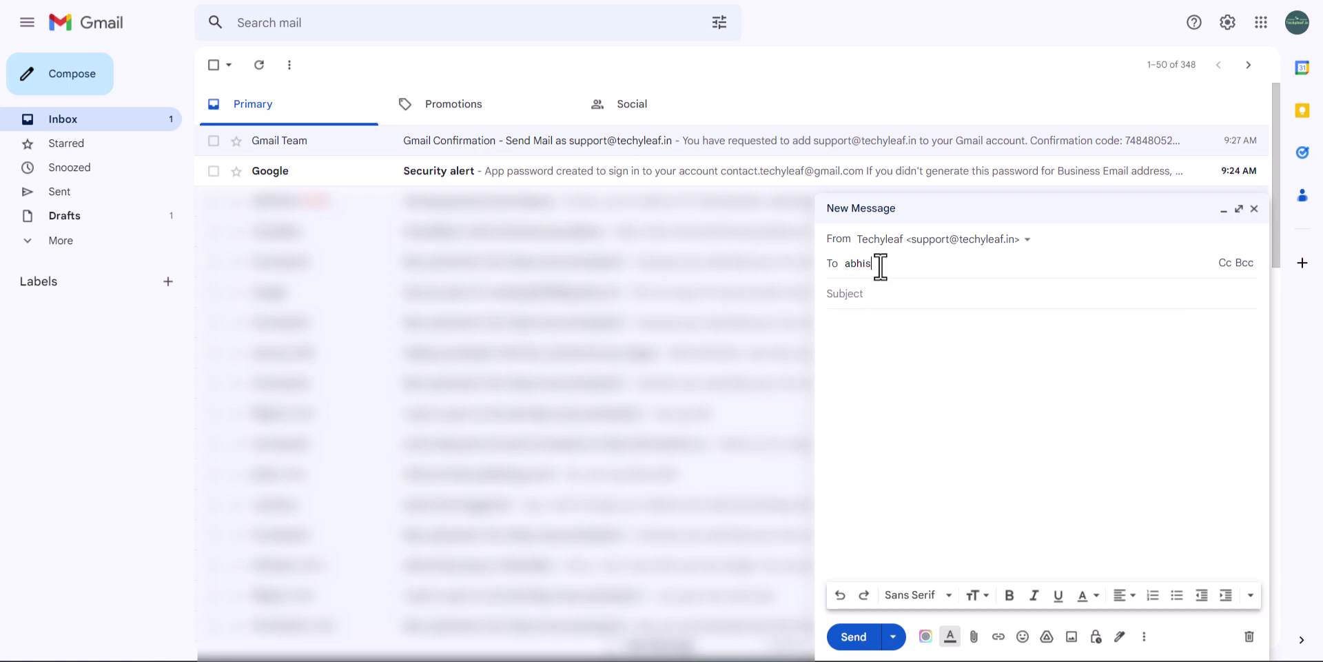
pyautogui.click(945, 326)
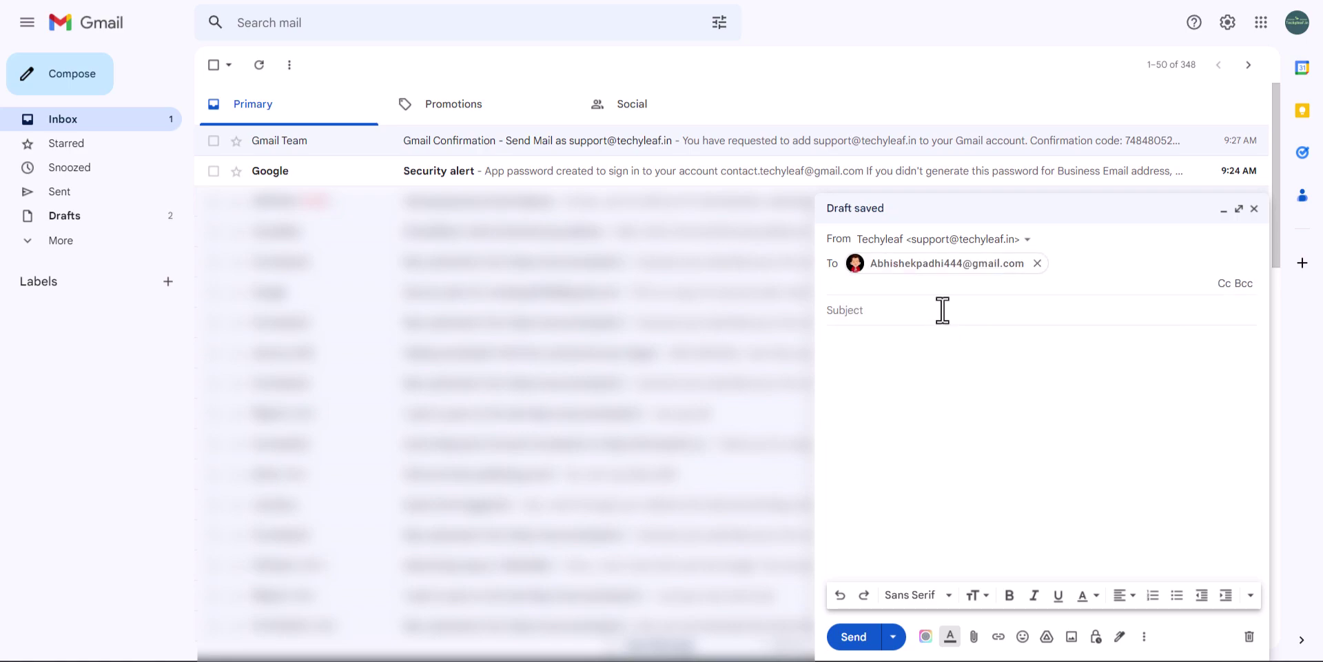
# Add subject 'Sending from business email' and body 'fjfjfj', send it, and open the sent message
pyautogui.click(871, 311)
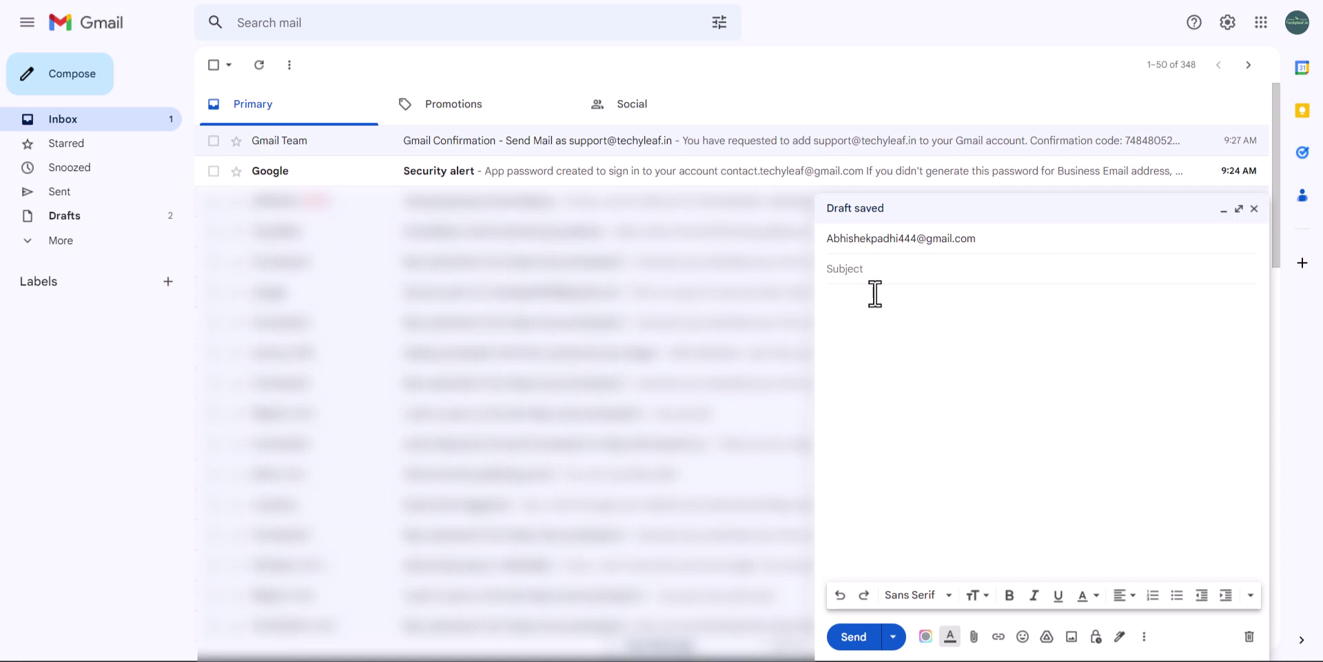
pyautogui.write('Sending frm rom business email')
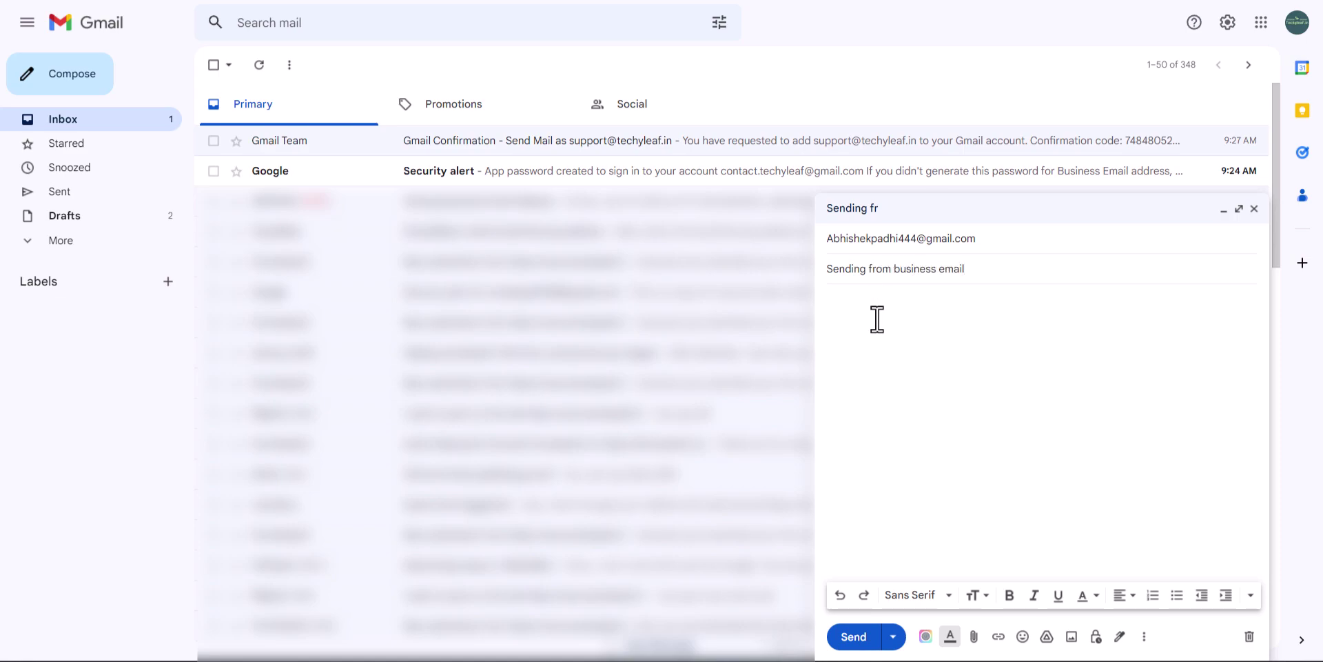
pyautogui.click(877, 317)
pyautogui.write('fjfjfjff')
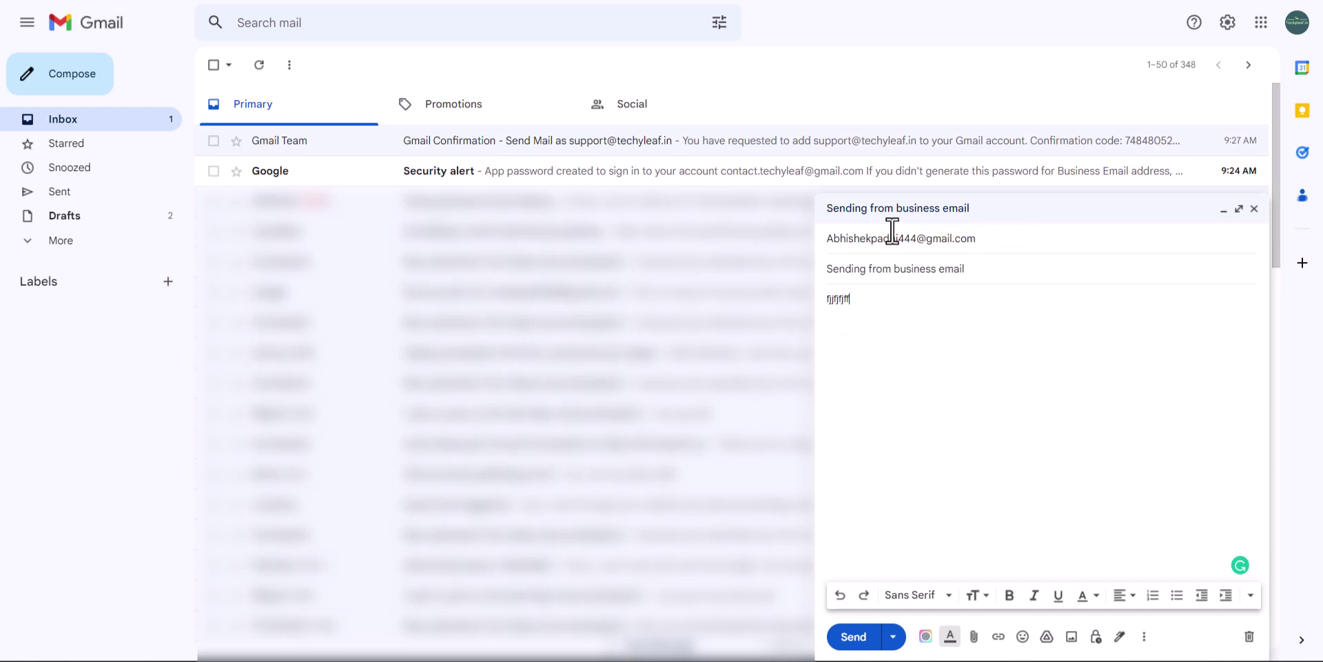
pyautogui.click(856, 636)
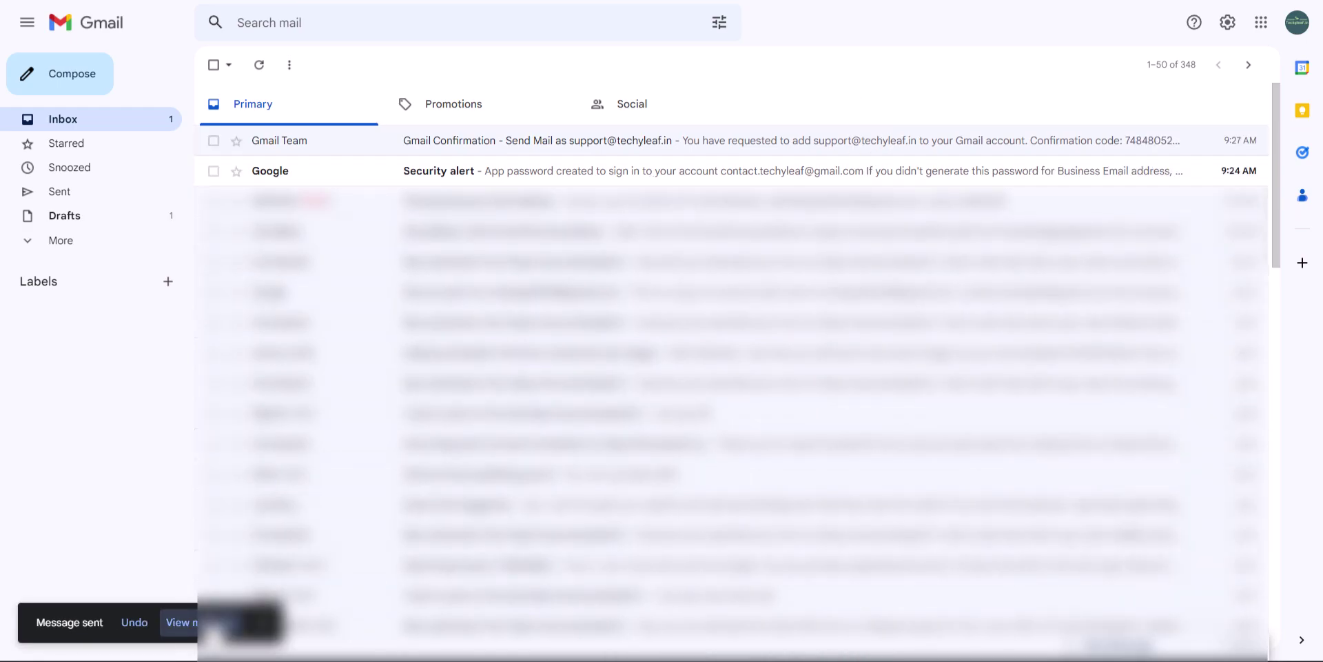
pyautogui.click(178, 622)
# Check the sender details of the sent and received test email, confirming the support address
pyautogui.click(396, 164)
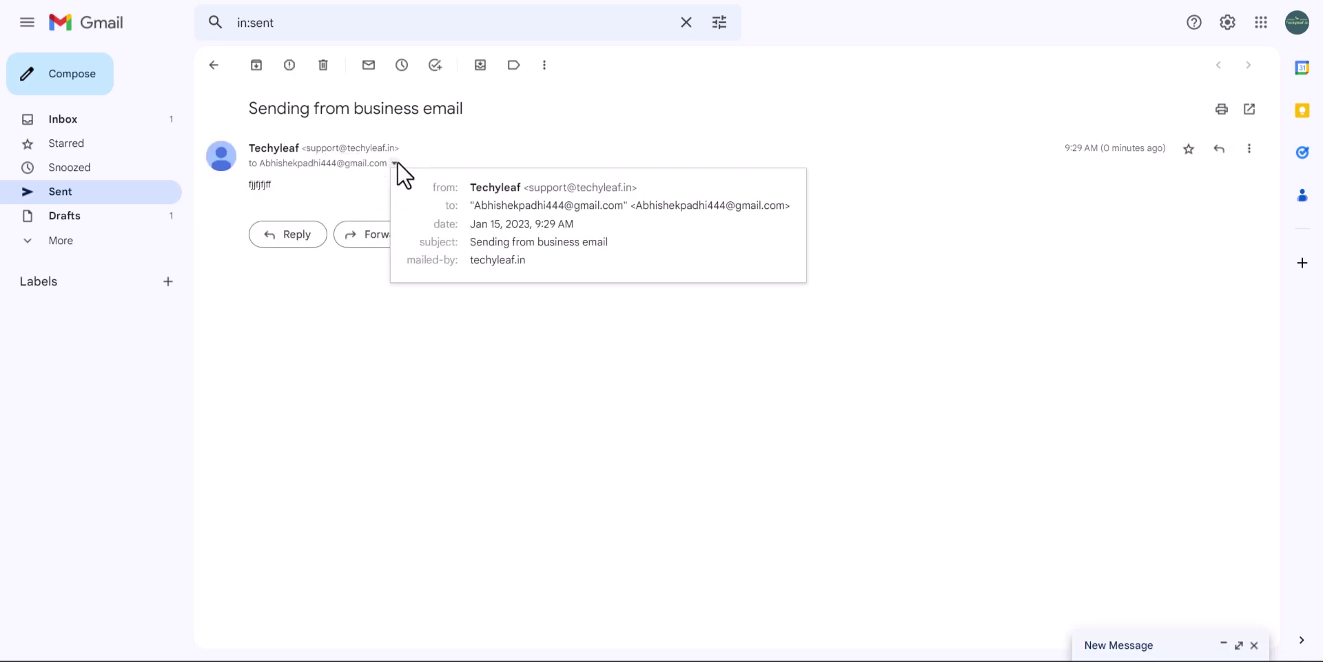
pyautogui.click(395, 163)
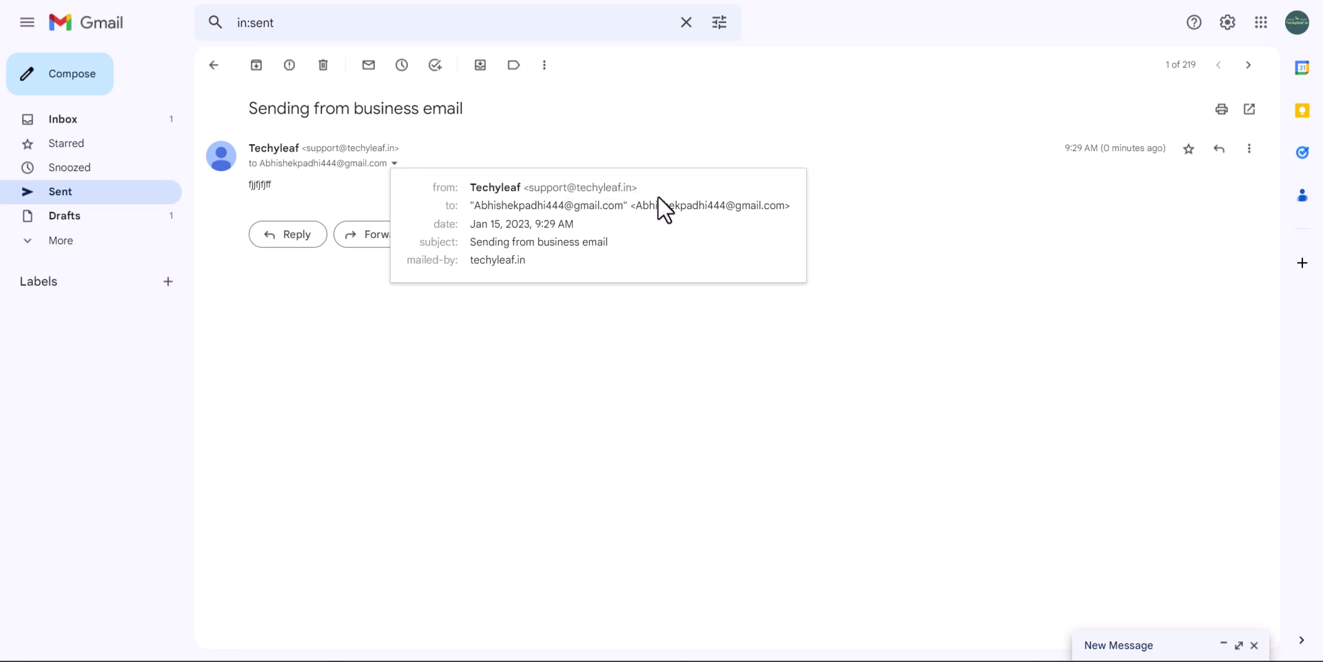
pyautogui.click(96, 118)
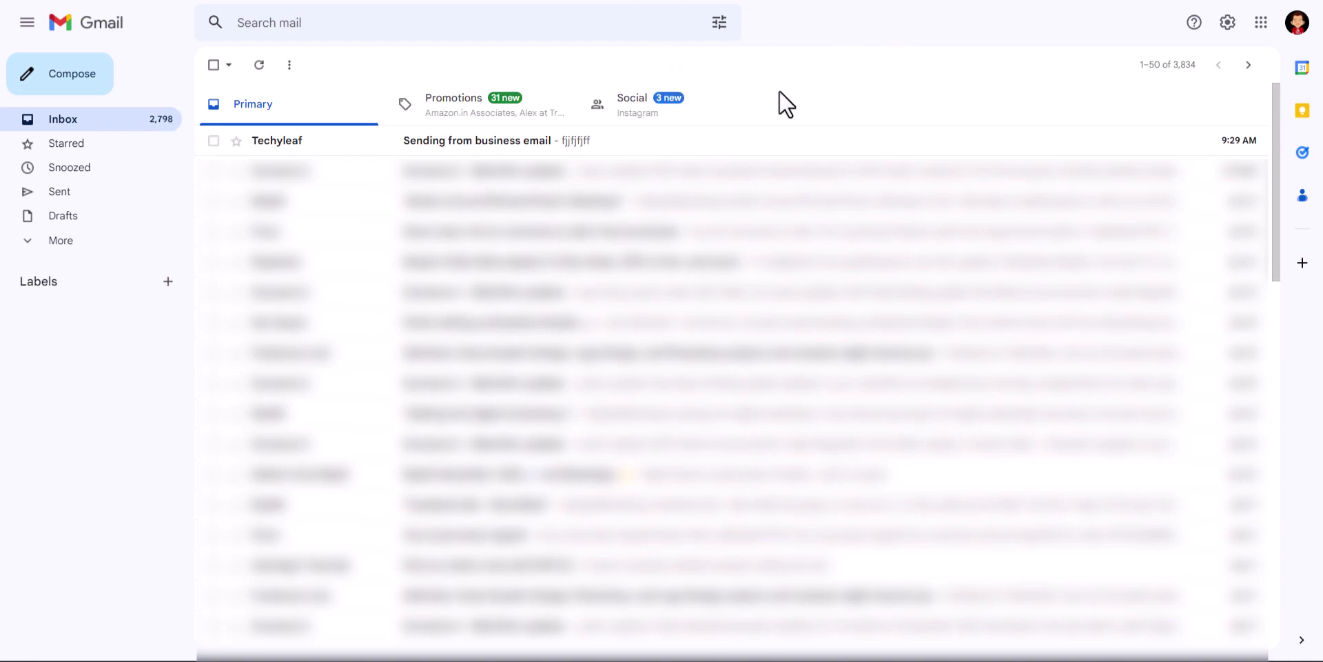
pyautogui.click(455, 141)
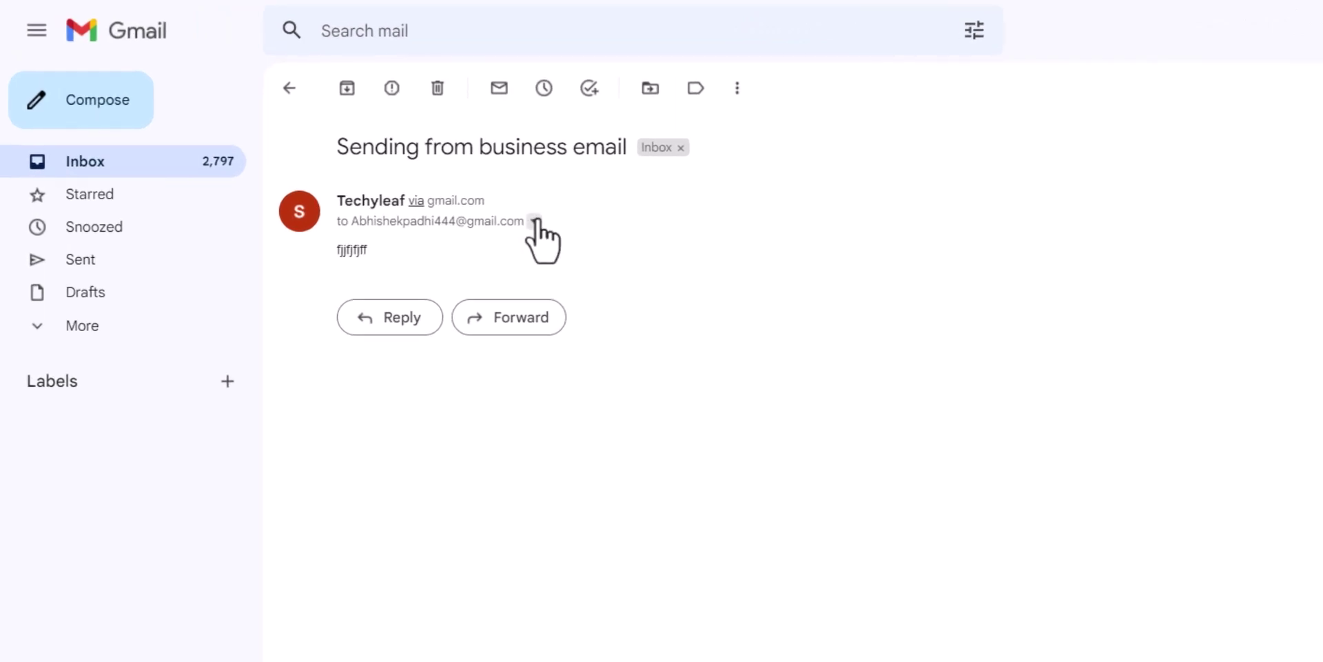
pyautogui.click(398, 164)
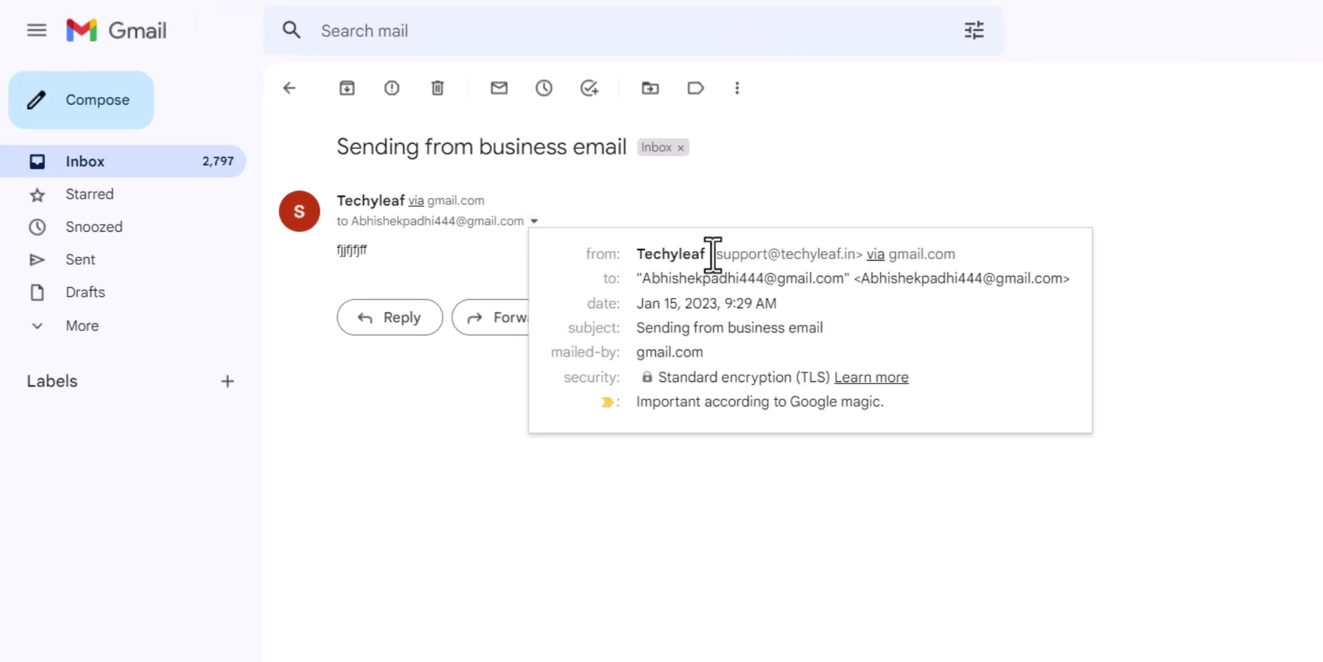
pyautogui.moveTo(711, 254); pyautogui.dragTo(841, 255)
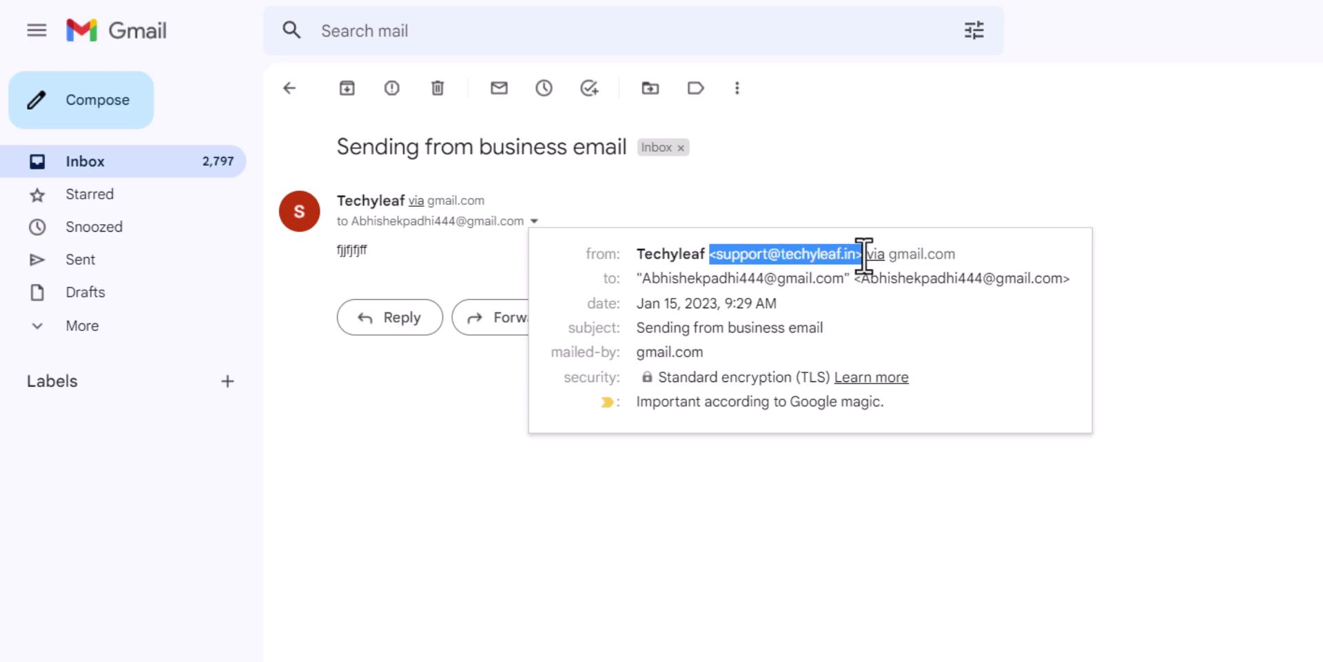
# Close the sender details and start a new custom address on Cloudflare Email Routing
pyautogui.click(994, 259)
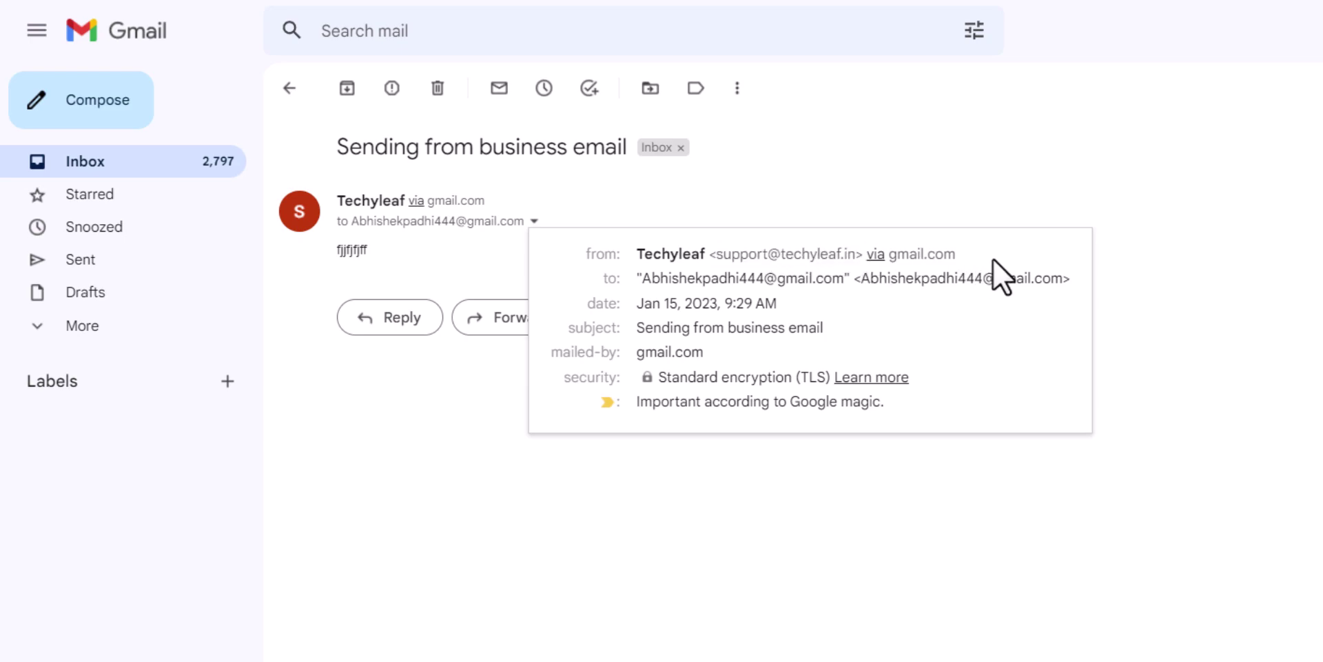
pyautogui.click(1000, 200)
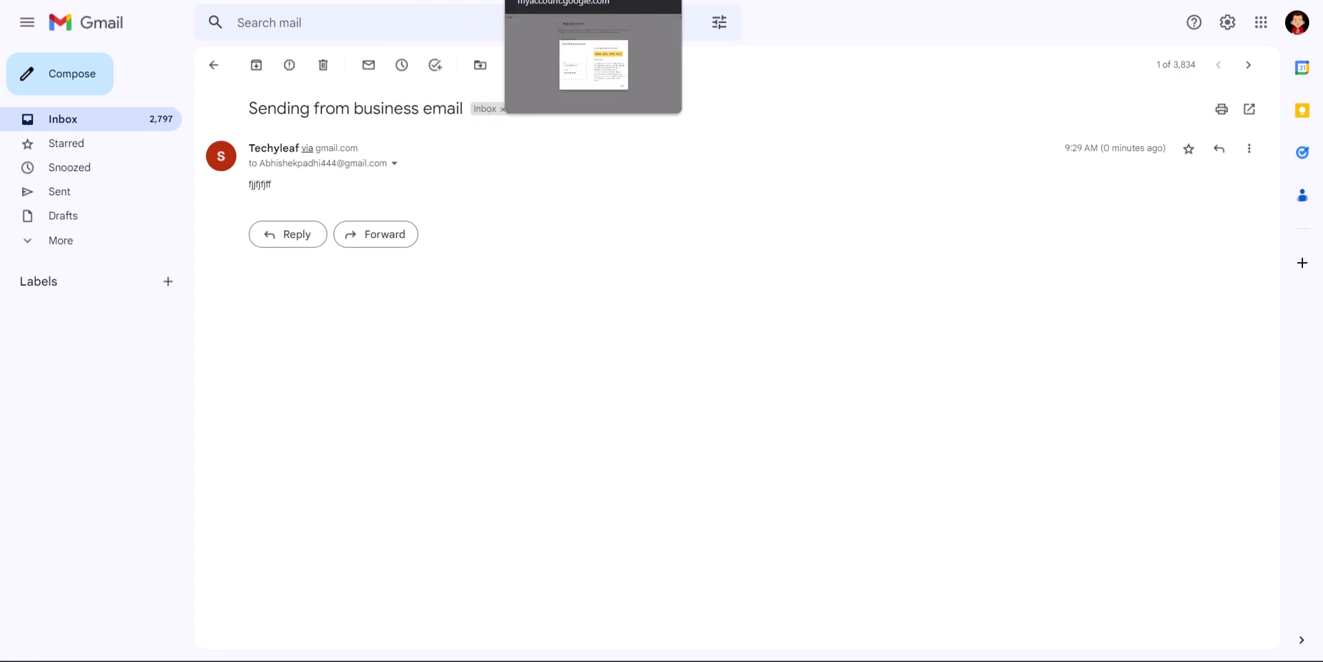
pyautogui.click(593, 2)
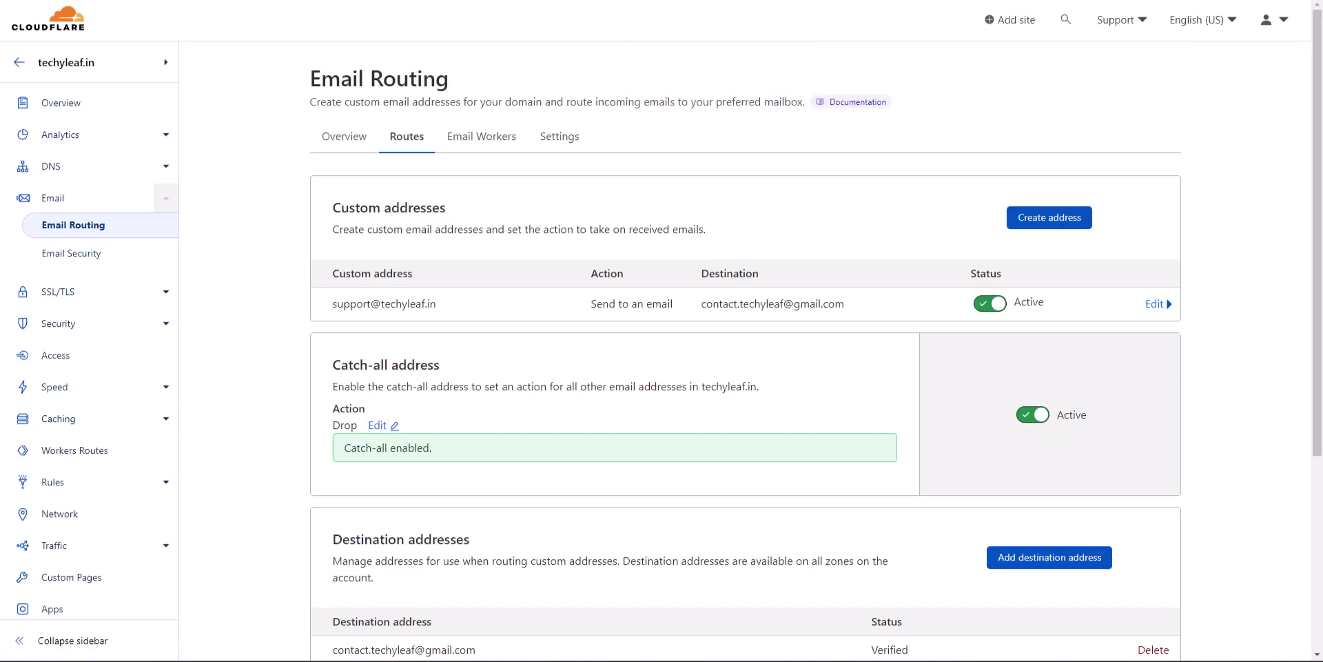
pyautogui.click(1047, 222)
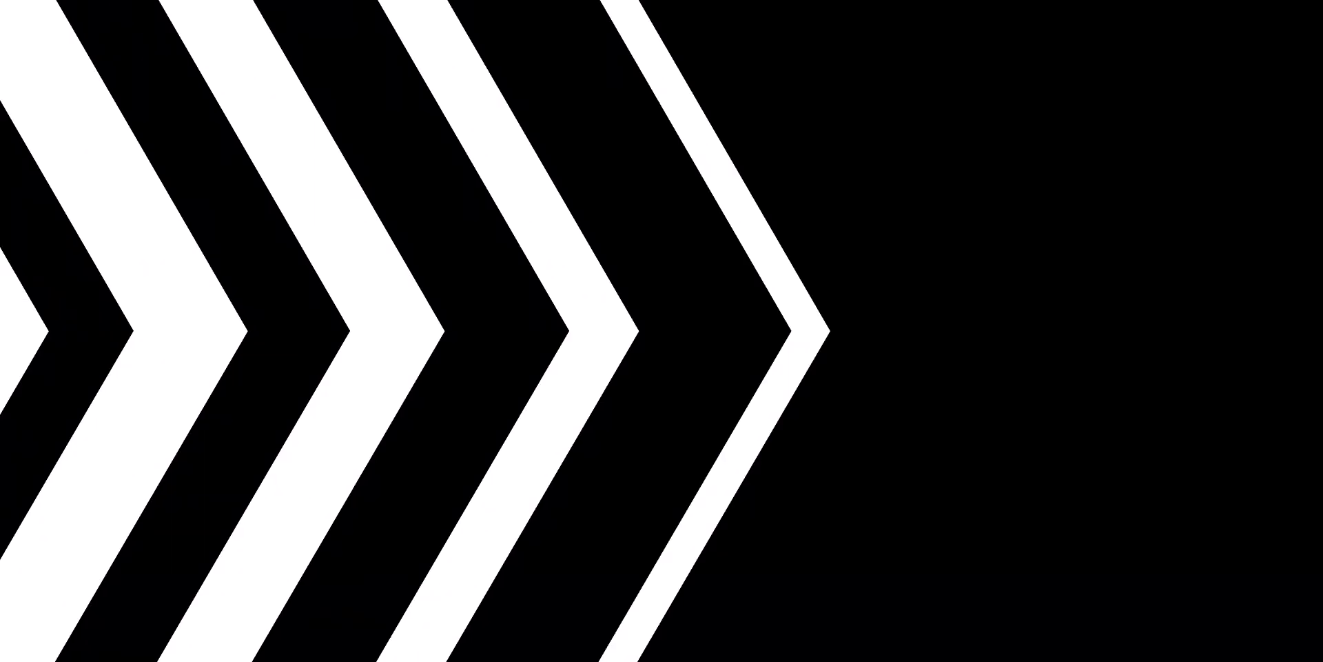